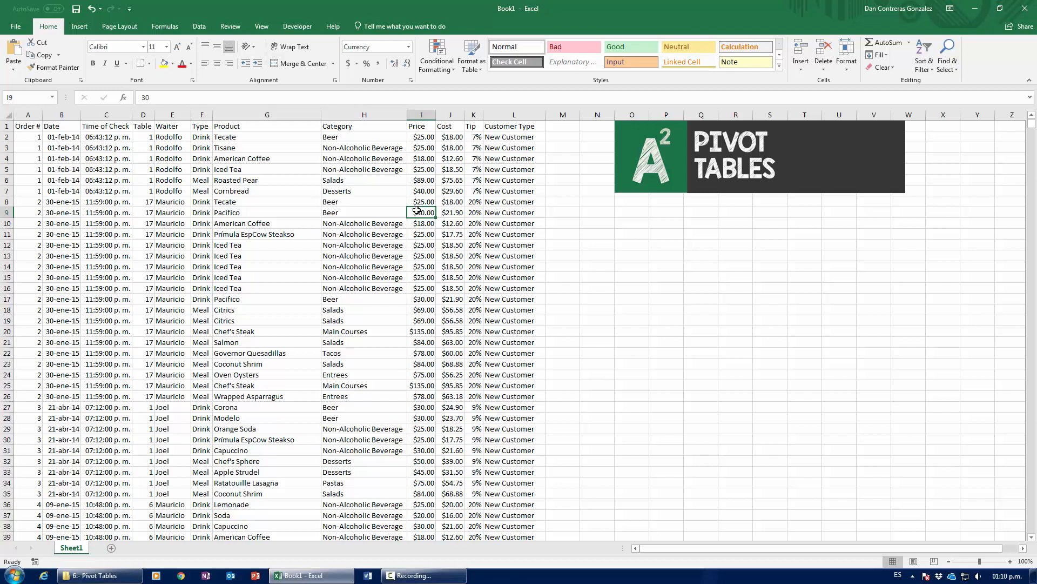
Review the column headings of the order table in row 1, from Order # across to Customer Type and back
click(179, 169)
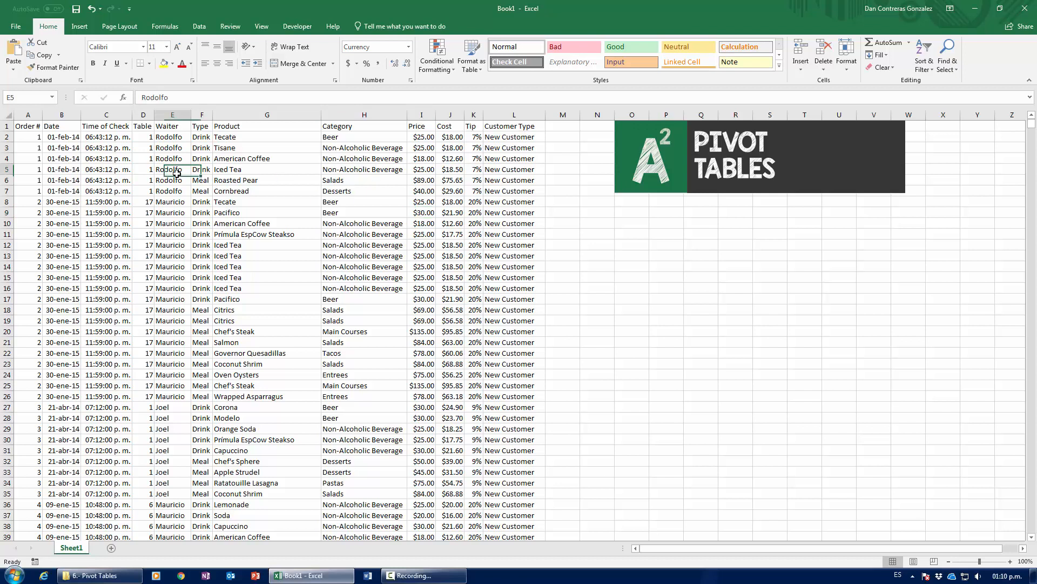
click(31, 129)
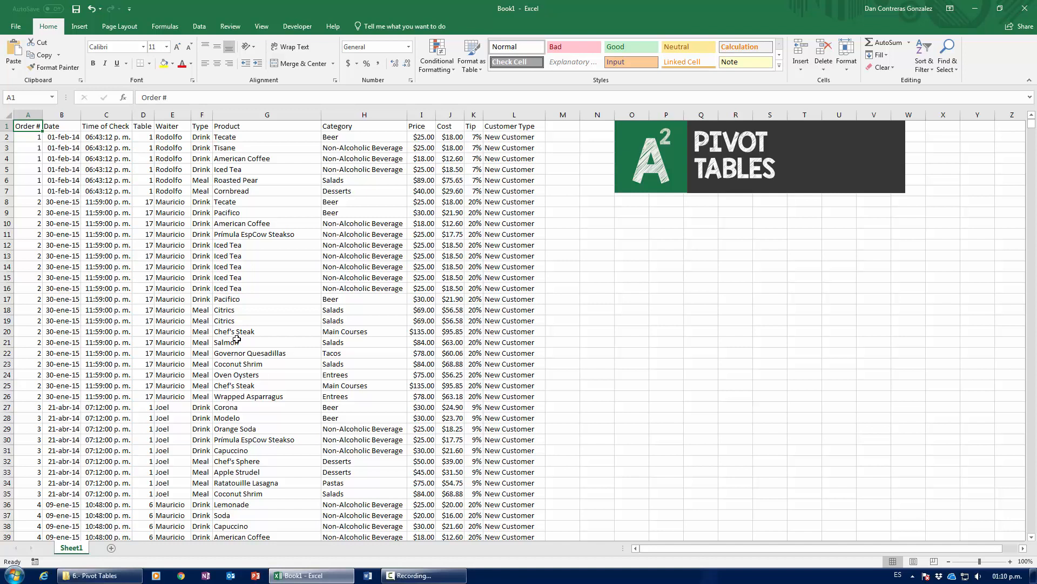
key(Right)
key(Right)
key(Right)
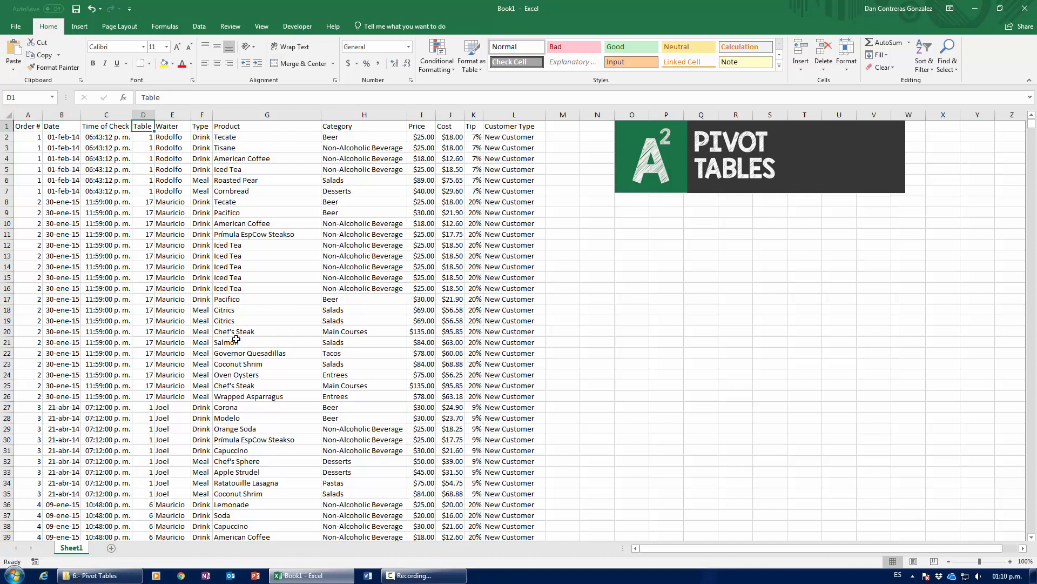
key(Right)
key(Right)
key(Right)
key(Right)
key(Right)
key(Right)
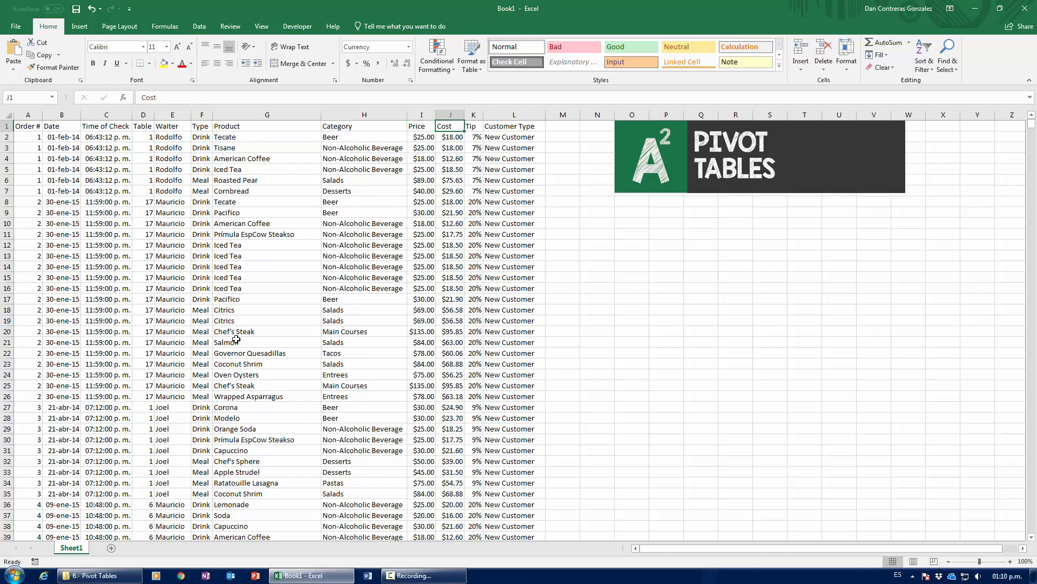
key(Right)
key(Right)
key(Left)
key(Left)
key(Left)
key(Left)
key(Left)
key(Left)
key(Left)
key(Left)
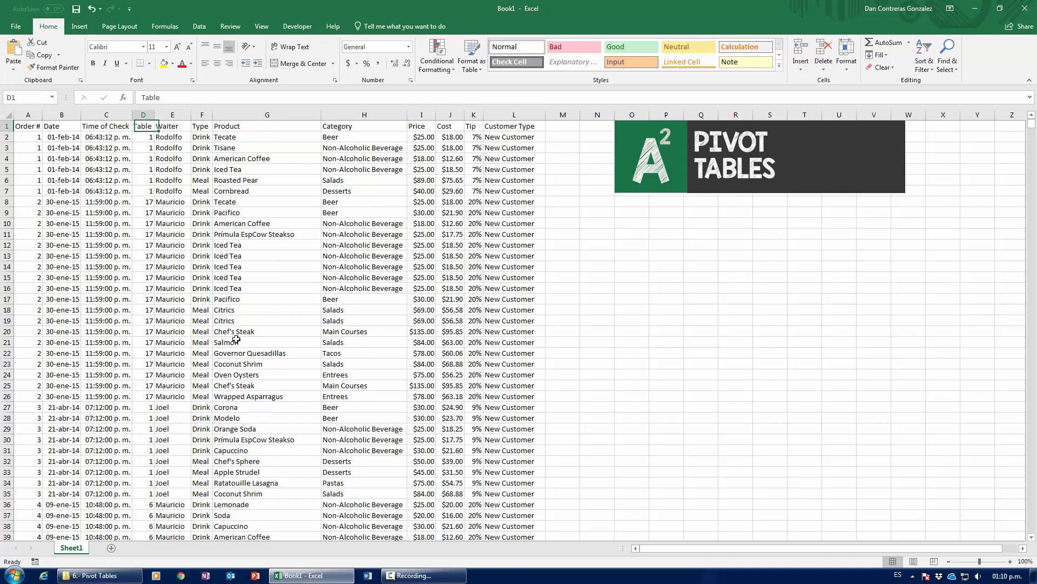
key(Left)
key(Left)
key(Left)
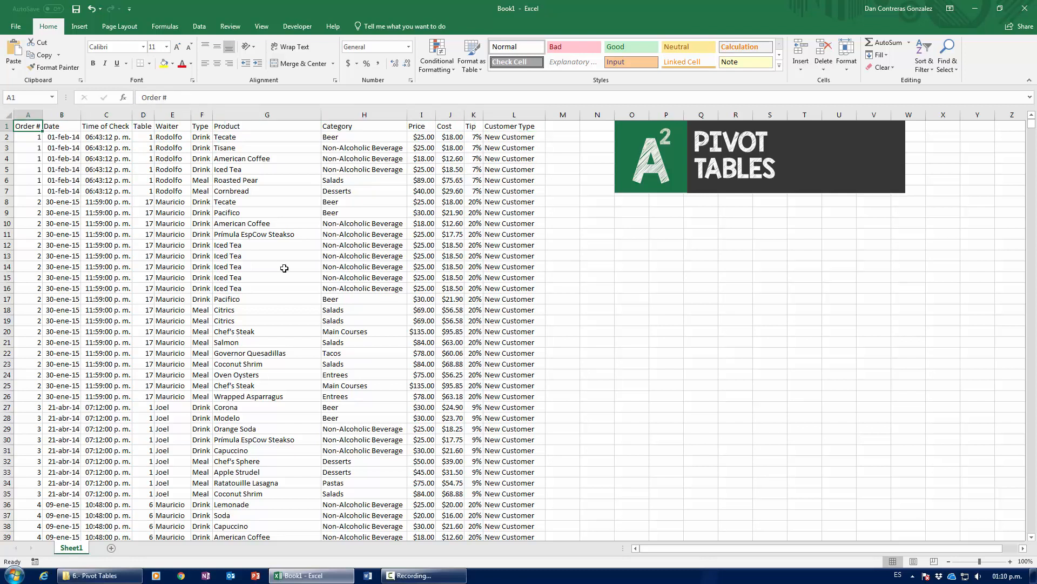
Examine the order records down the Category column, including the end of the data, and return to the header row
click(364, 159)
key(Down)
key(Down)
key(Down)
key(Down)
key(Down)
key(Down)
key(Down)
key(Down)
key(Down)
key(Down)
key(Down)
key(Down)
key(Down)
key(Down)
key(Down)
key(Down)
key(Down)
key(Down)
key(Down)
key(Down)
key(Down)
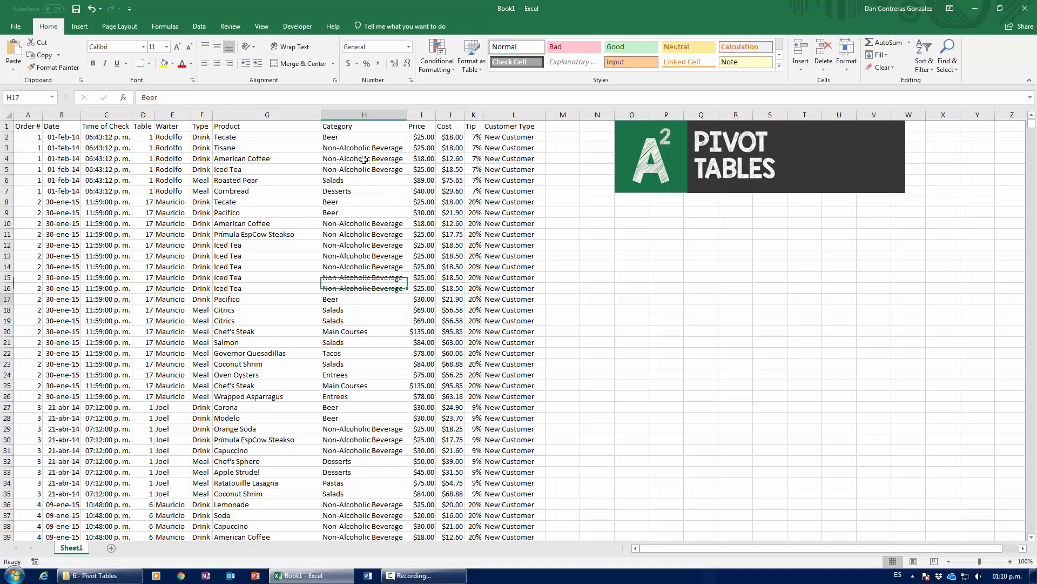
key(Down)
key(Down)
key(Down)
key(Down)
key(Down)
key(Down)
key(Down)
key(Down)
key(Down)
key(Down)
key(Down)
key(Down)
key(Down)
key(Down)
key(Down)
key(Down)
key(Down)
key(Down)
key(Down)
key(Down)
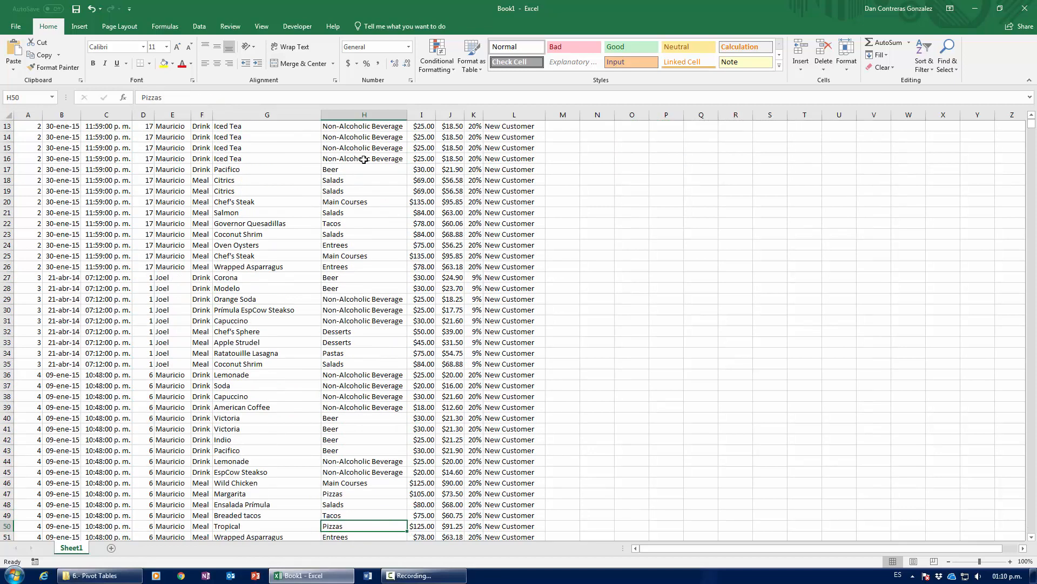
key(Down)
key(Down)
key(Down)
key(Down)
key(Down)
key(Down)
key(Down)
key(Down)
key(Down)
key(Down)
key(Down)
key(Down)
key(Down)
key(Down)
key(Down)
key(Down)
key(Down)
key(Down)
key(Down)
key(Down)
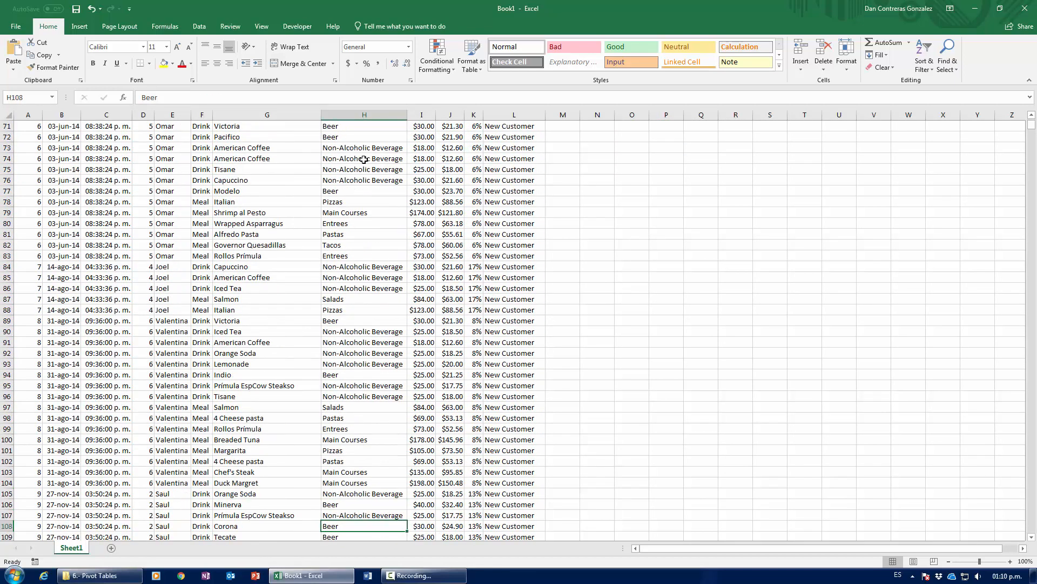
key(Down)
key(Down)
key(Down)
key(Down)
key(Down)
key(Down)
key(Down)
key(Down)
key(Down)
key(Down)
key(Down)
key(Down)
key(Down)
key(Down)
key(Down)
key(Down)
key(Down)
key(Down)
key(Down)
key(Down)
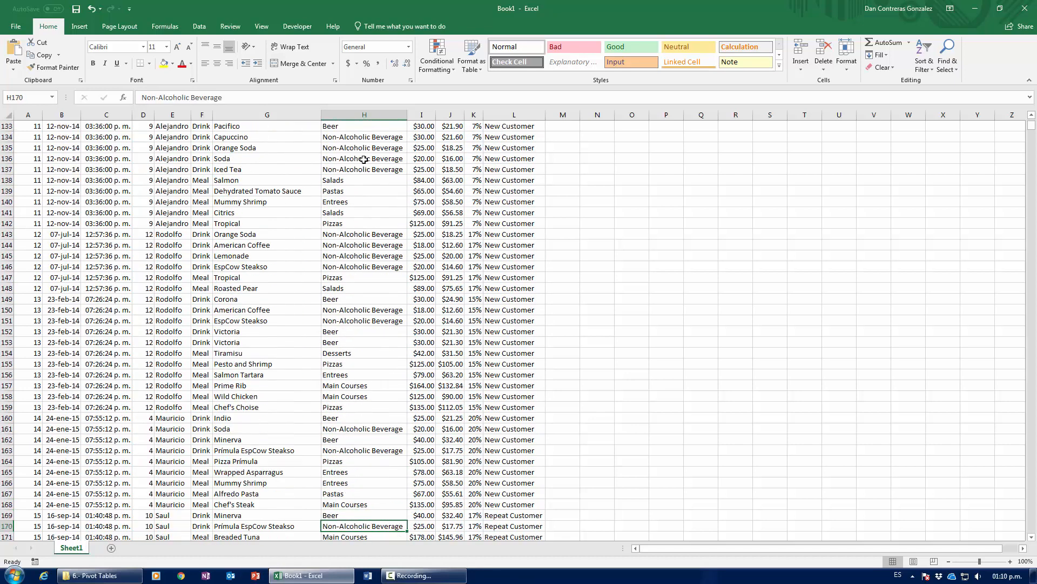
key(Down)
key(Down)
key(Down)
key(Down)
key(Down)
key(Down)
key(Down)
key(Down)
key(Down)
key(Down)
key(Down)
key(Down)
key(Down)
key(Down)
key(Down)
key(Down)
key(Down)
key(Down)
key(Down)
key(Down)
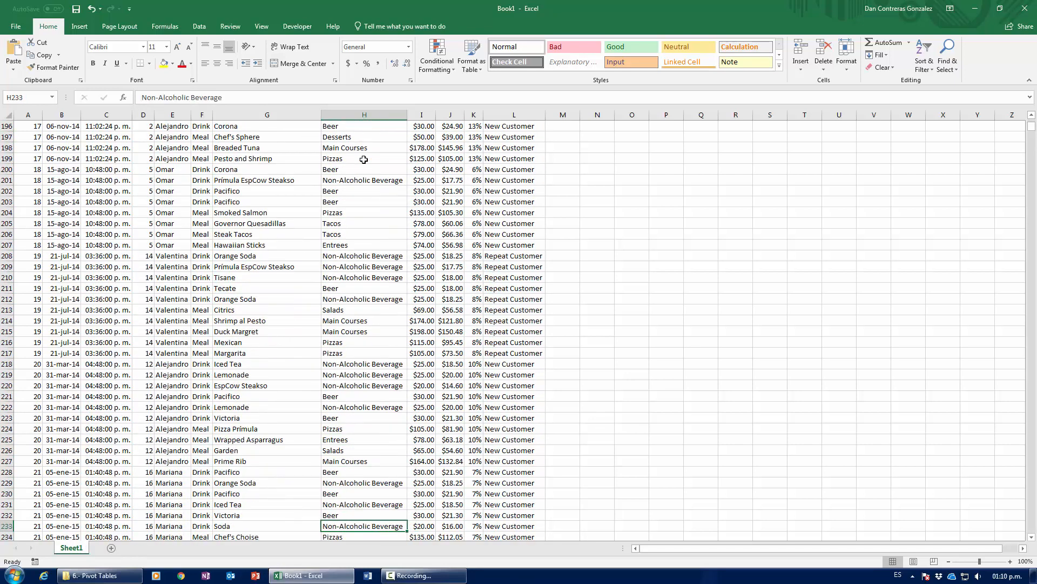
key(ctrl+Up)
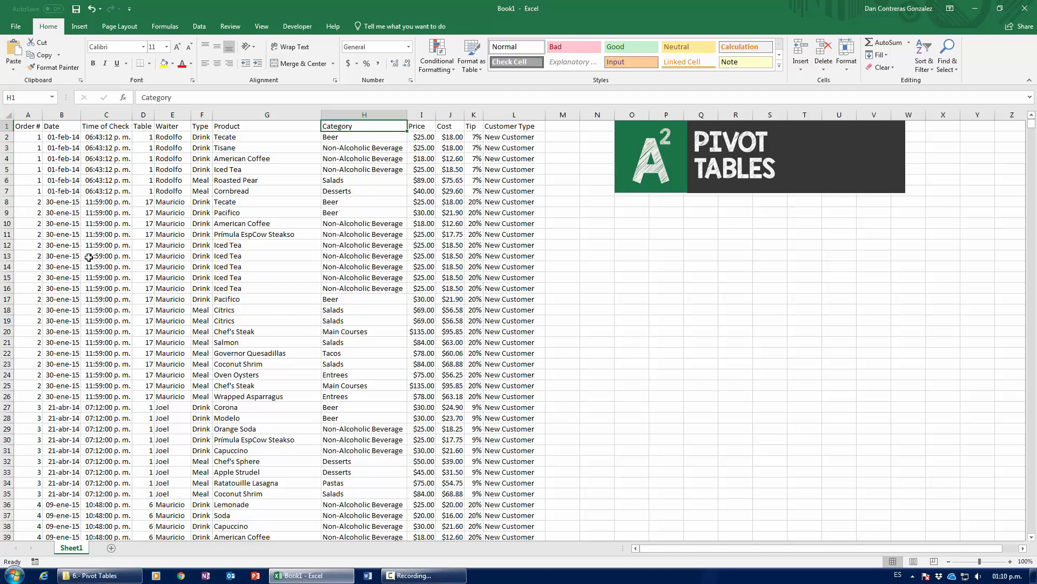
key(ctrl+Down)
key(ctrl+Up)
Enter the label "Normal Table" in cell O11, below the Pivot Tables banner
click(633, 233)
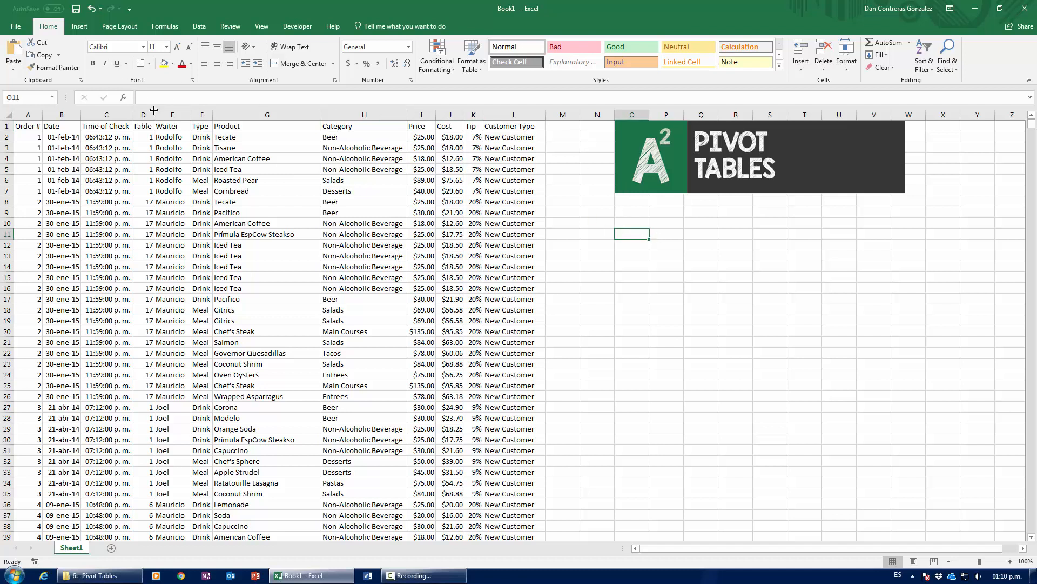
text(now)
key(BackSpace)
key(BackSpace)
key(BackSpace)
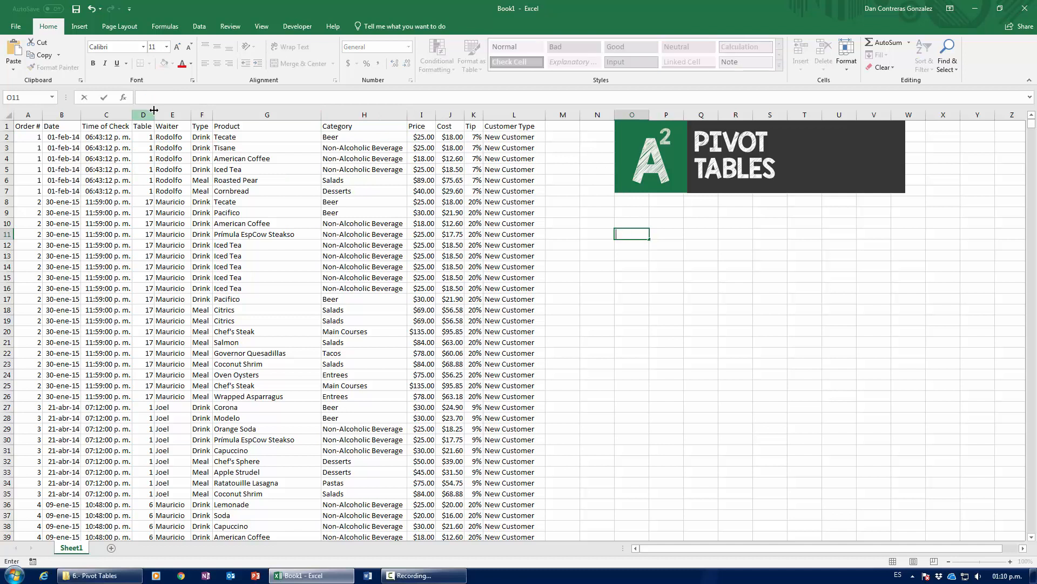
text(n)
key(BackSpace)
text(Normal Talbe)
key(BackSpace)
key(BackSpace)
key(BackSpace)
text(bl)
key(ctrl+Return)
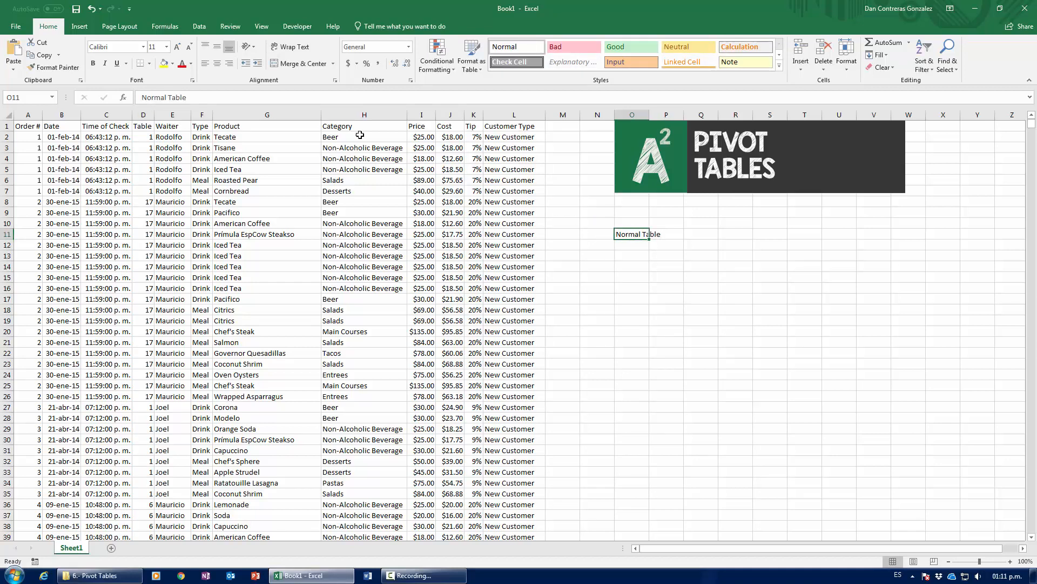
Enlarge the "Normal Table" label in cell O11 to font size 36
double_click(178, 48)
double_click(178, 48)
click(178, 48)
click(178, 48)
click(177, 48)
click(177, 48)
click(177, 48)
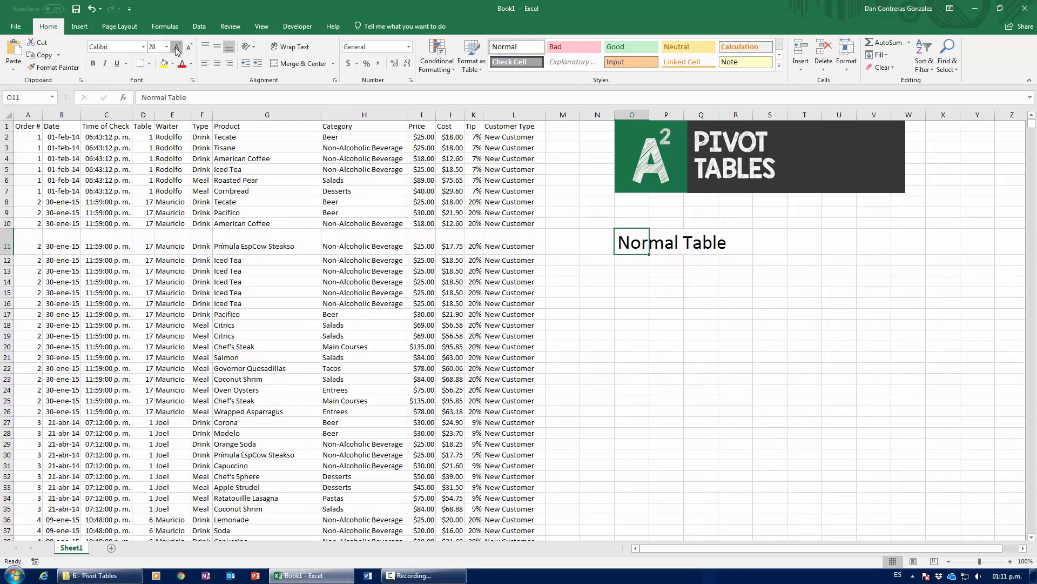
click(177, 48)
click(627, 321)
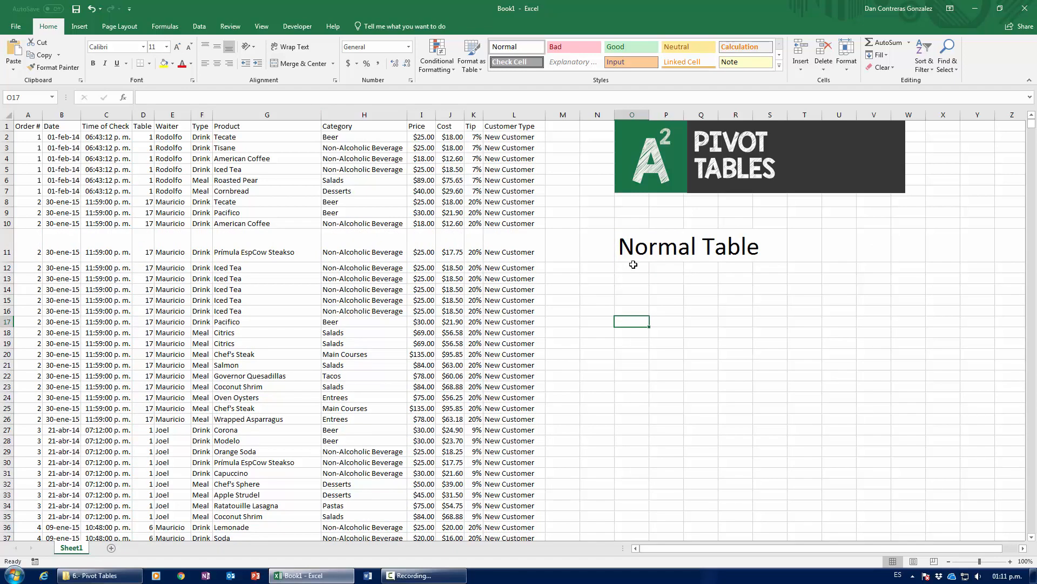
Examine the table's structure: the header row, the last record in the Cost column, and the single record in row 3
click(22, 129)
drag(22, 128, 504, 124)
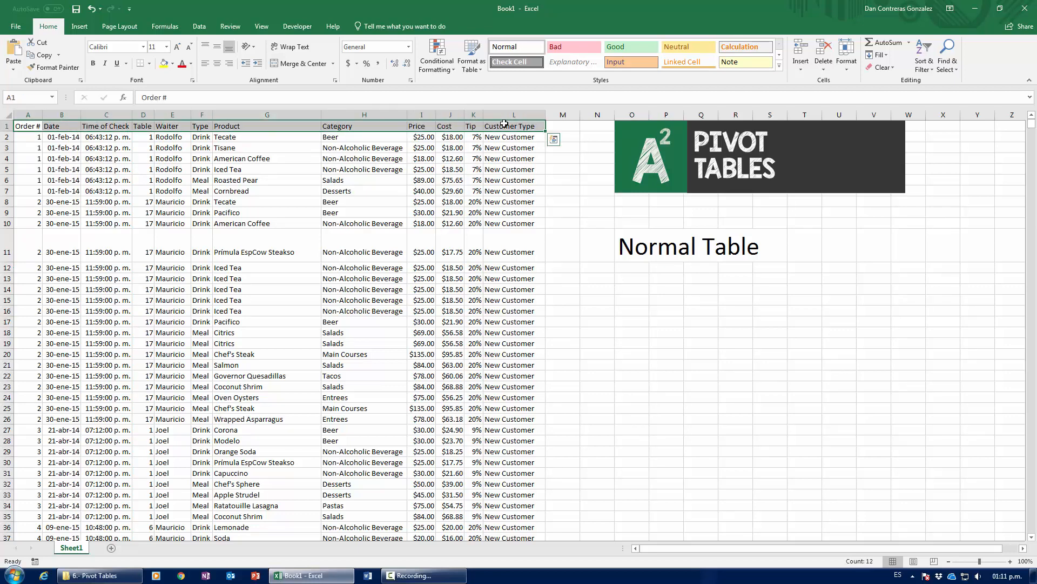
click(453, 144)
key(ctrl+Down)
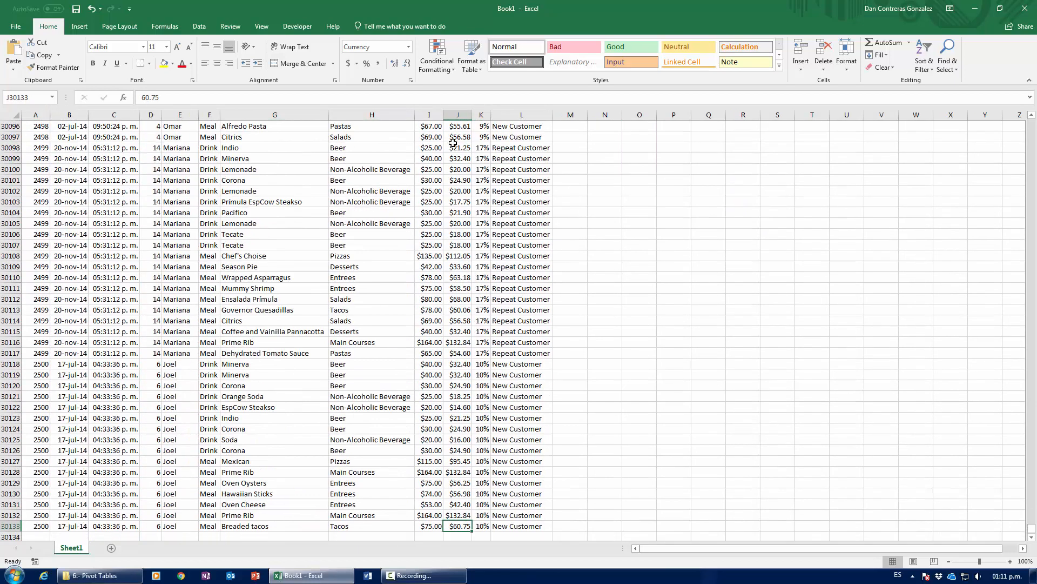
key(ctrl+Up)
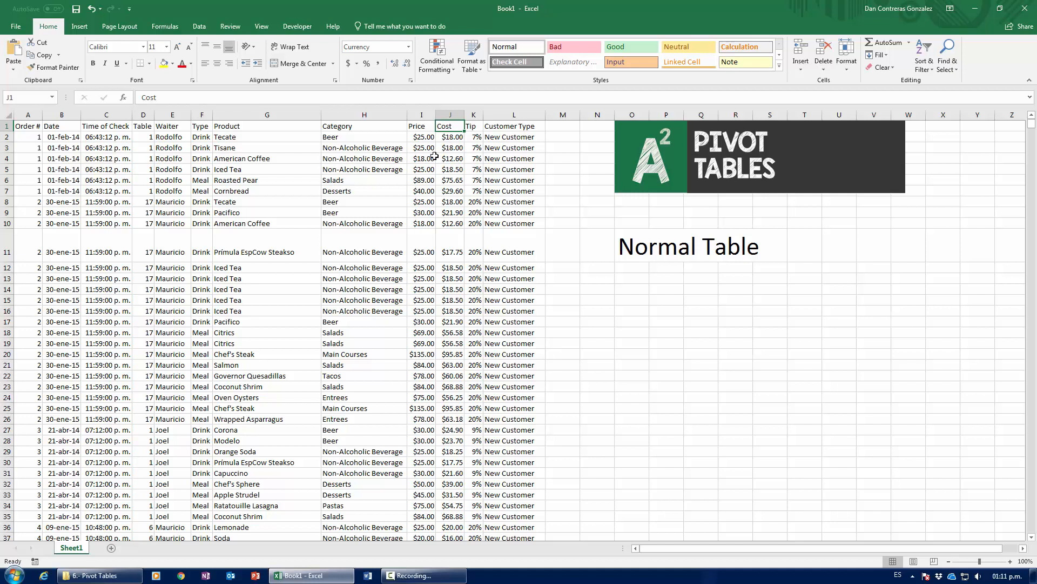
drag(28, 138, 511, 149)
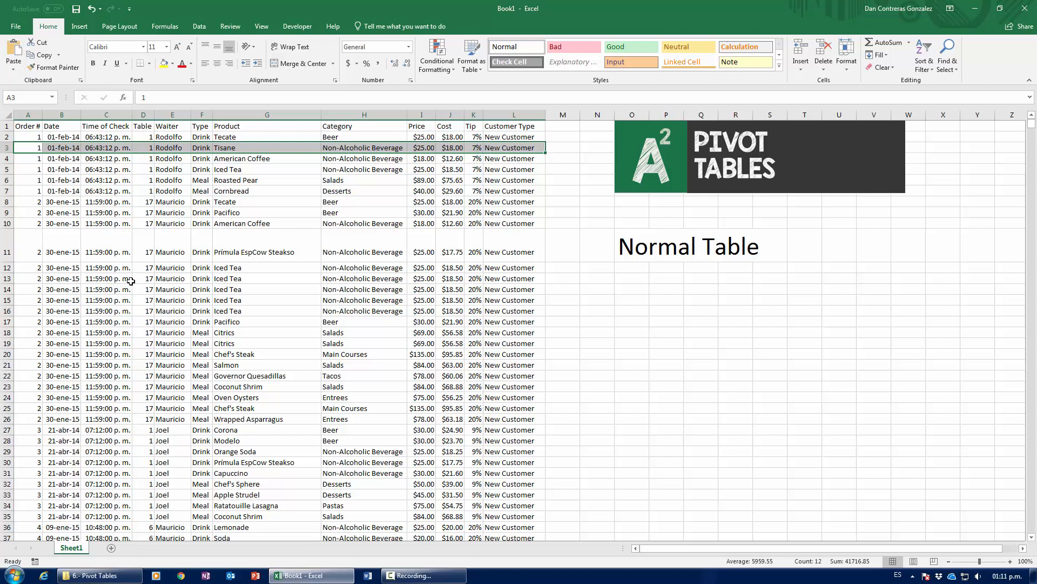
click(637, 258)
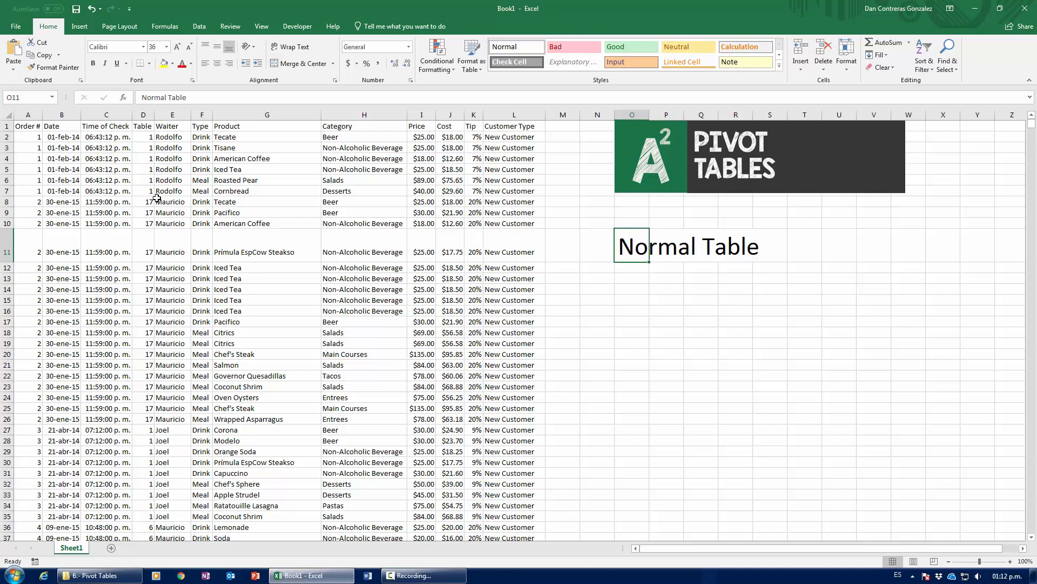
click(235, 204)
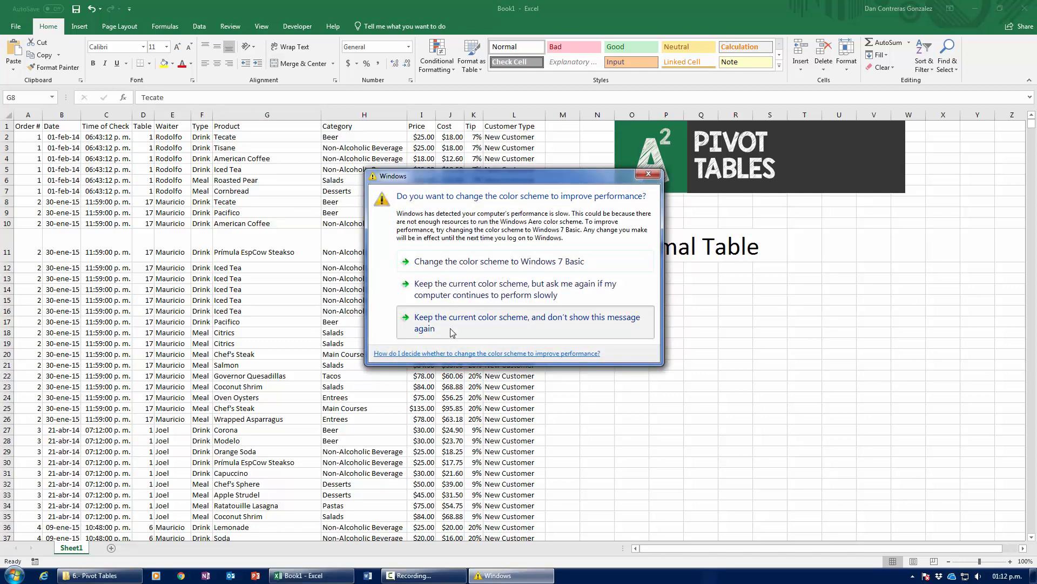
Keep the current Windows color scheme and suppress further performance messages
click(453, 333)
click(295, 258)
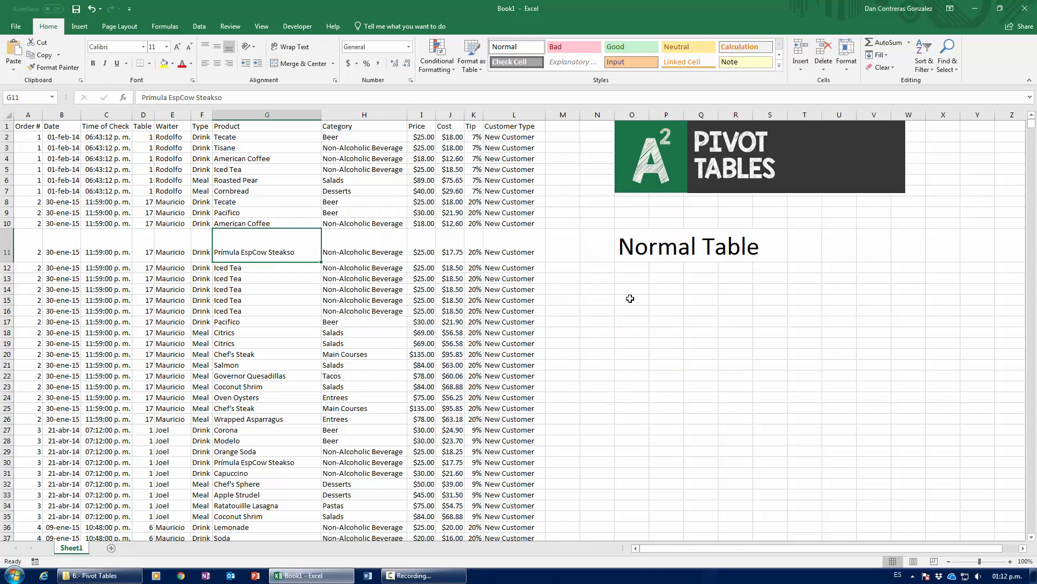
Convert the orders range $A$1:$L$30133 into an Excel table with headers
click(79, 27)
click(181, 219)
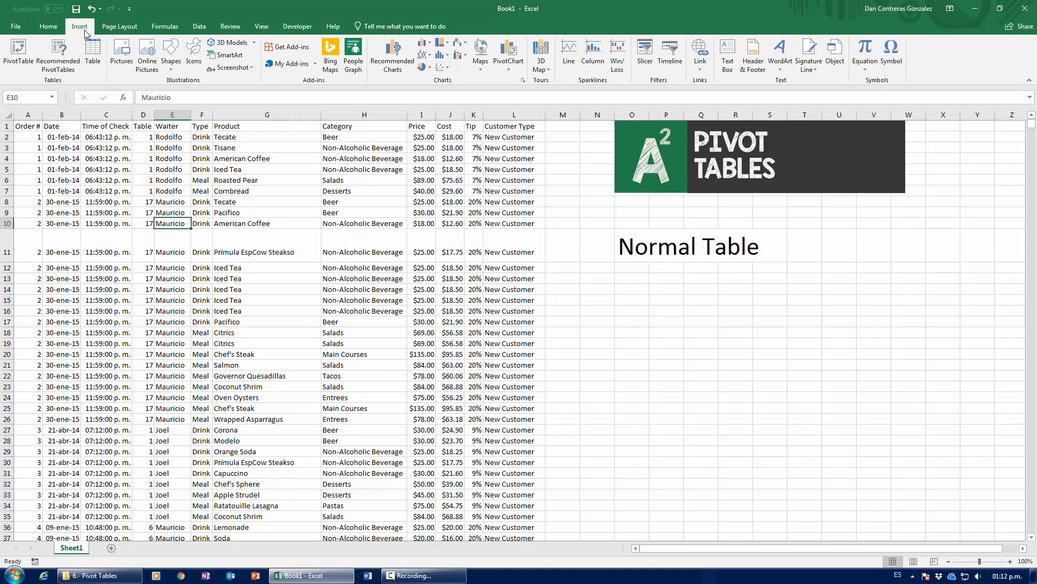
click(230, 177)
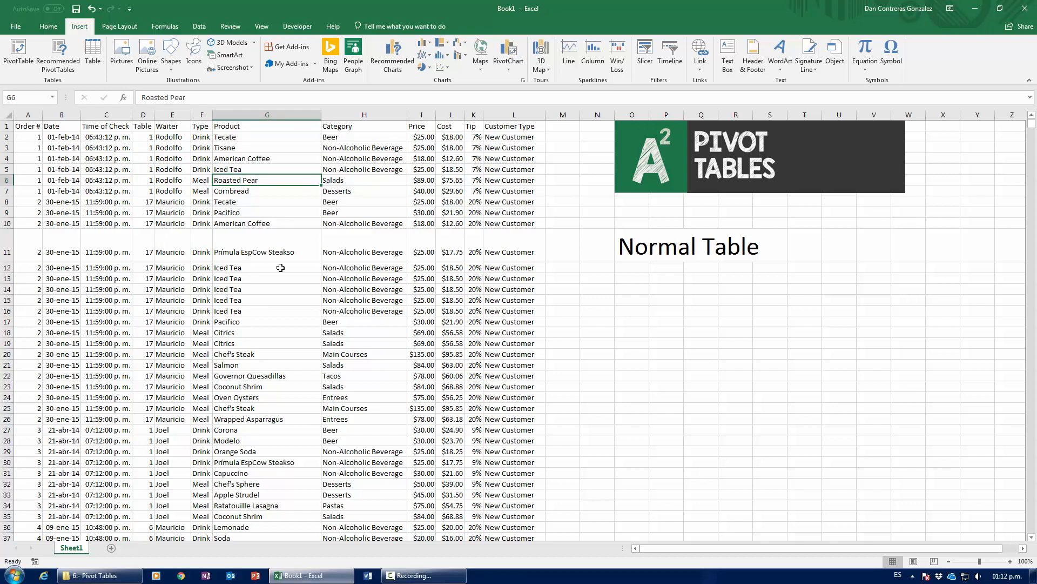
click(91, 61)
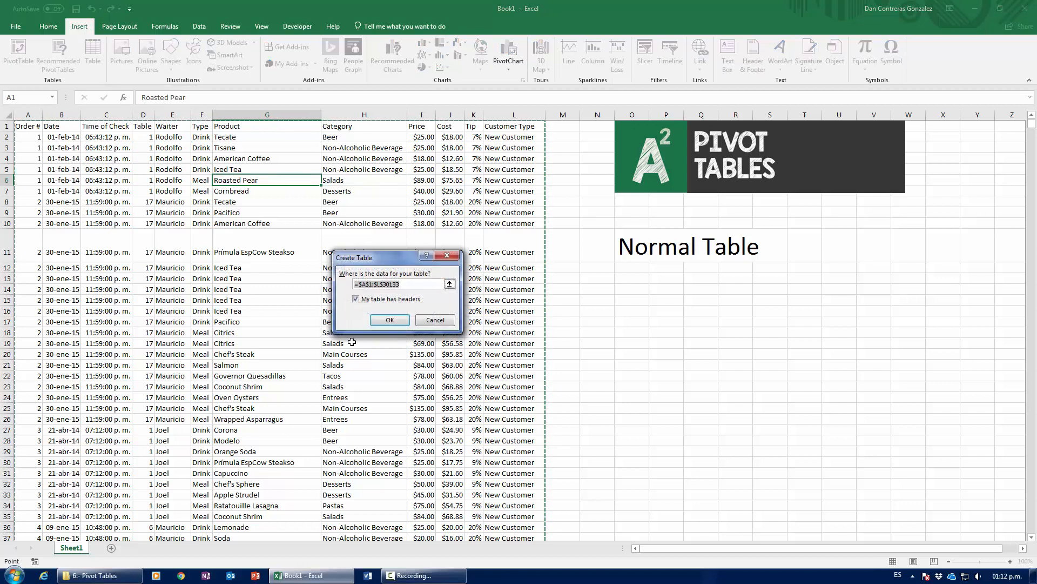
key(Return)
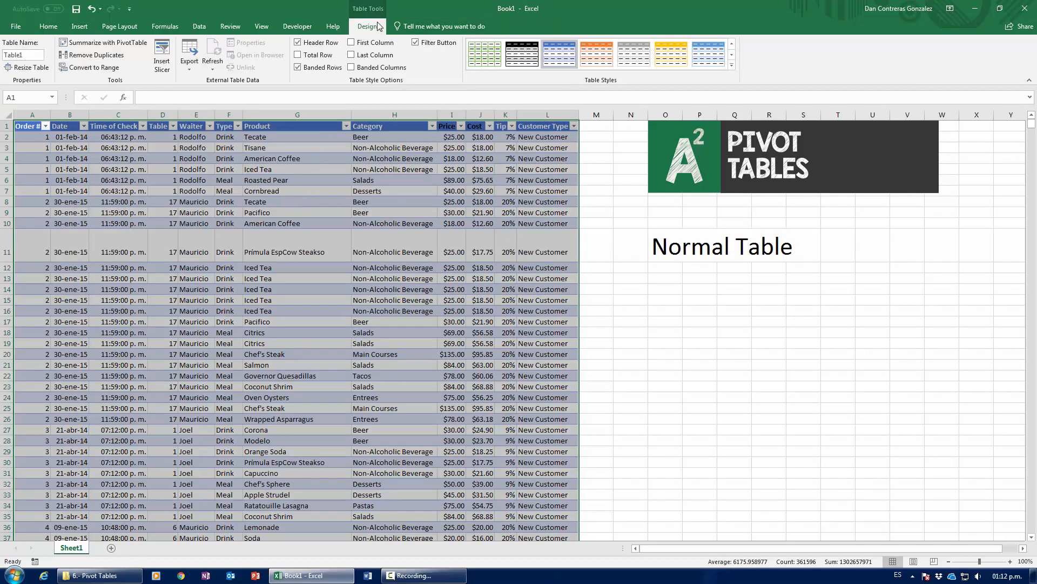
Name the orders table "Data"
click(26, 58)
text(Data)
key(Return)
click(207, 255)
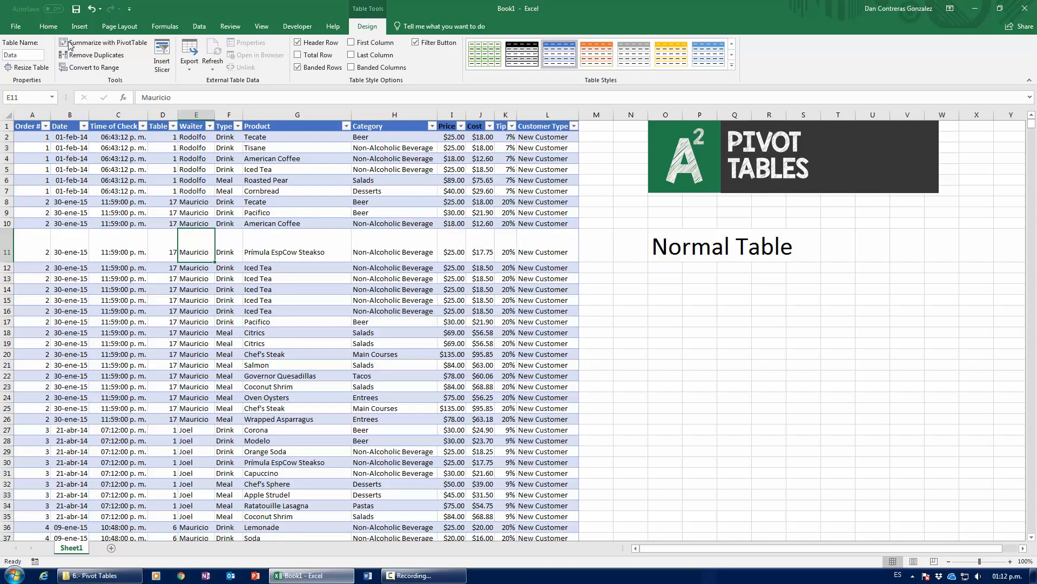
Enter order number 2501 in the Order # column, directly below the table's last record
click(79, 26)
click(230, 188)
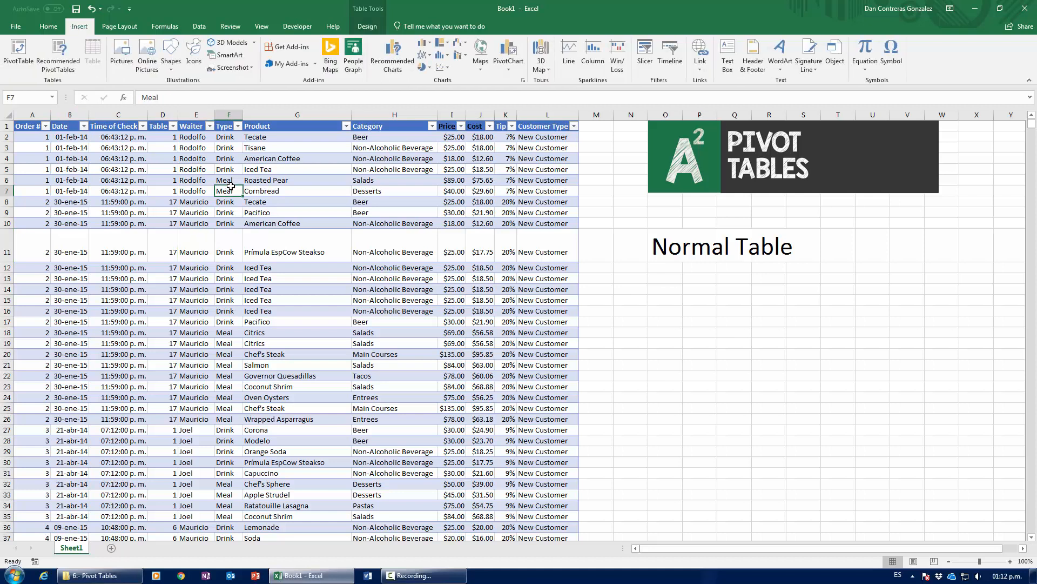
scroll(228, 314, down, 7)
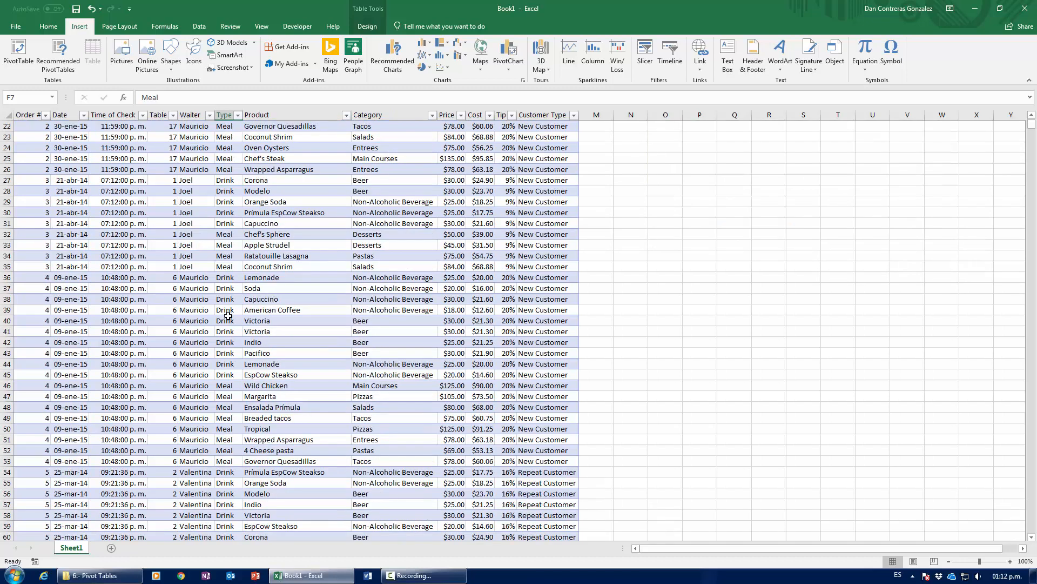
scroll(228, 315, up, 7)
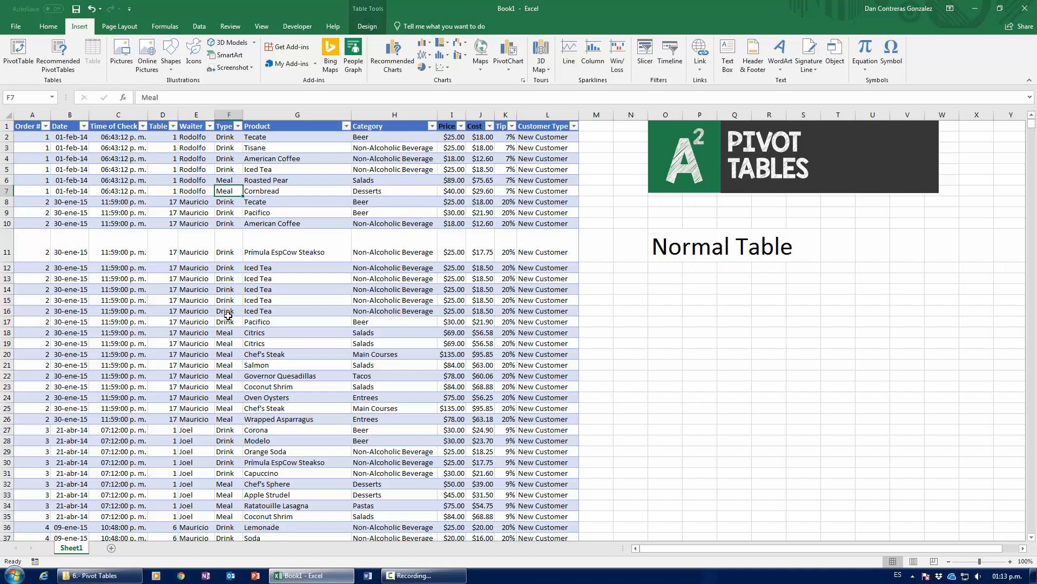
key(ctrl+Down)
key(Left)
key(Left)
key(Left)
key(Left)
key(Left)
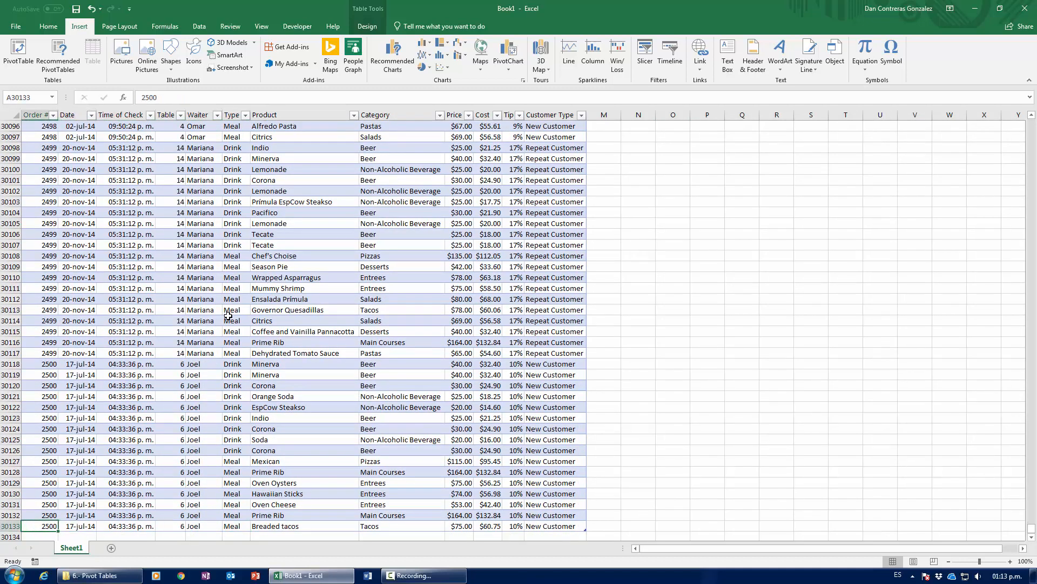
key(Down)
text(2501)
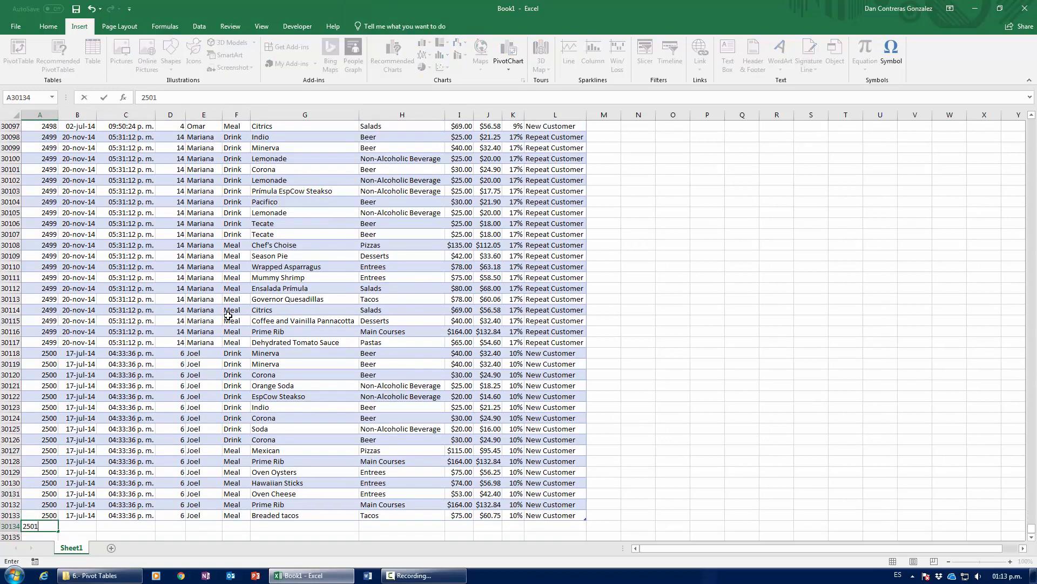
key(Return)
scroll(215, 360, down, 3)
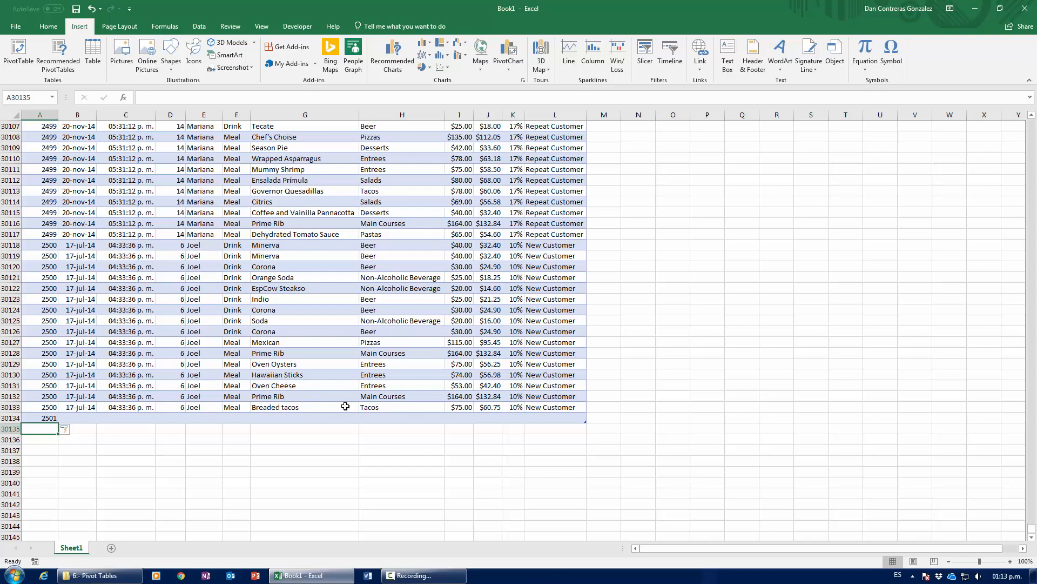
Undo the added order number 2501 and return to the table's header row
key(ctrl+z)
key(ctrl+z)
key(ctrl+Up)
key(ctrl+Up)
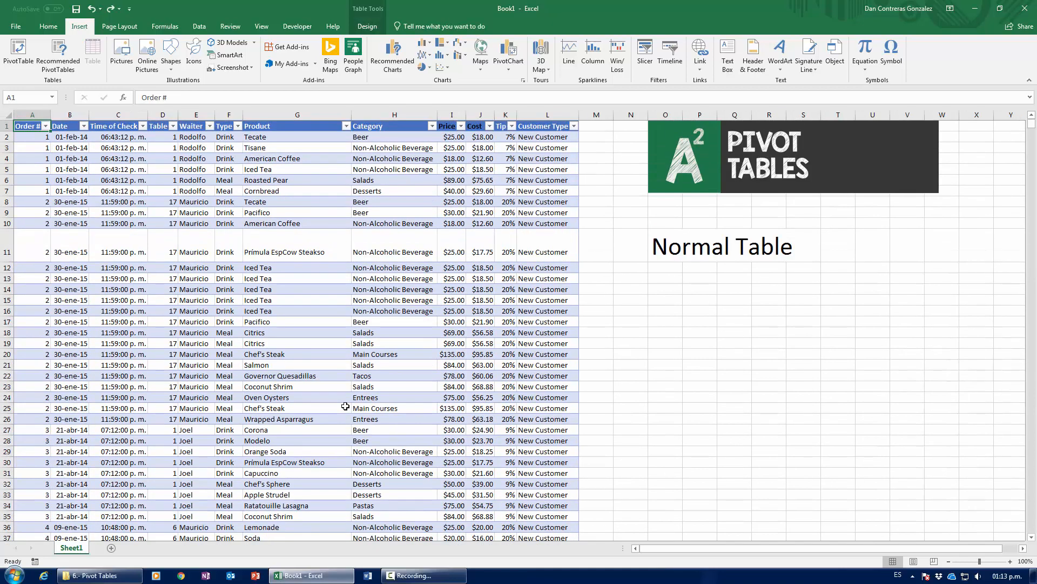
Create a pivot table from the Data table on a new worksheet
click(234, 314)
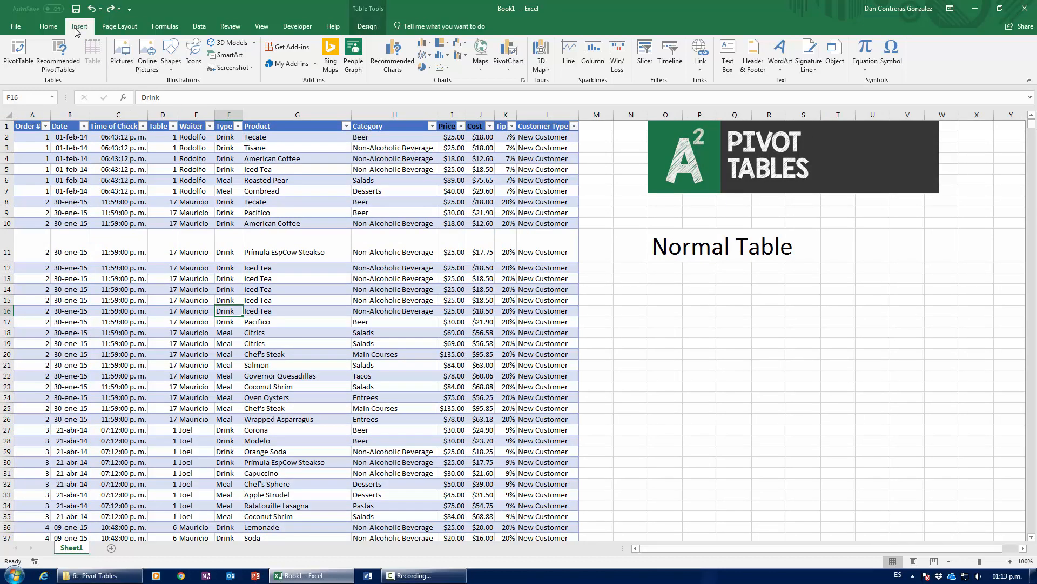
click(261, 258)
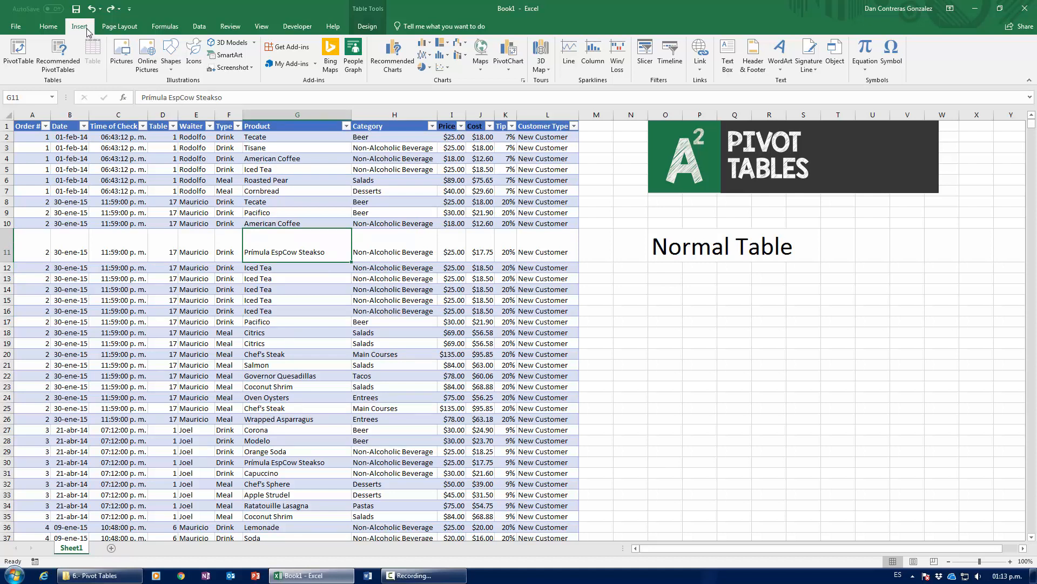
click(14, 54)
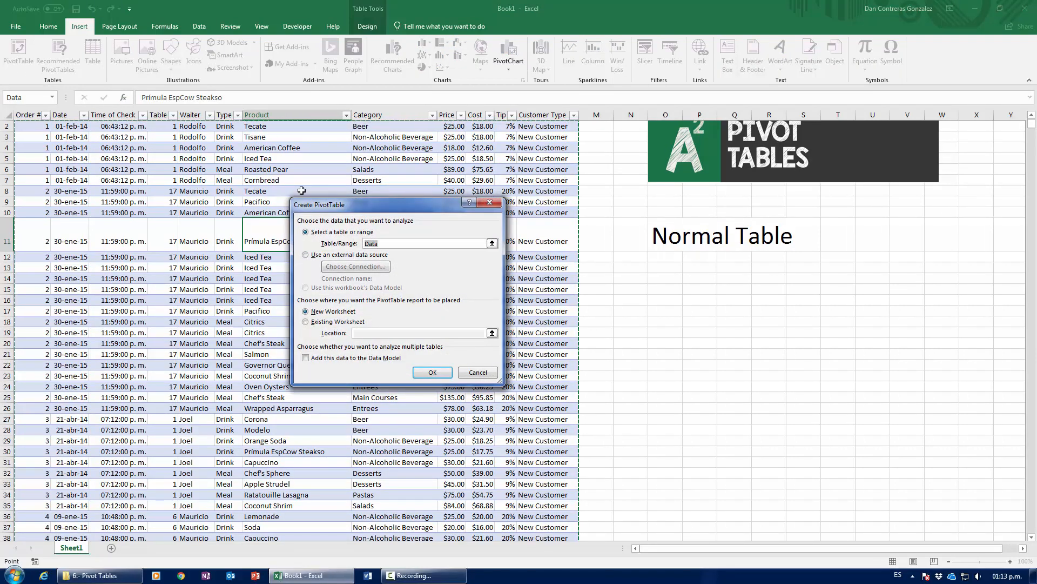
drag(384, 203, 397, 201)
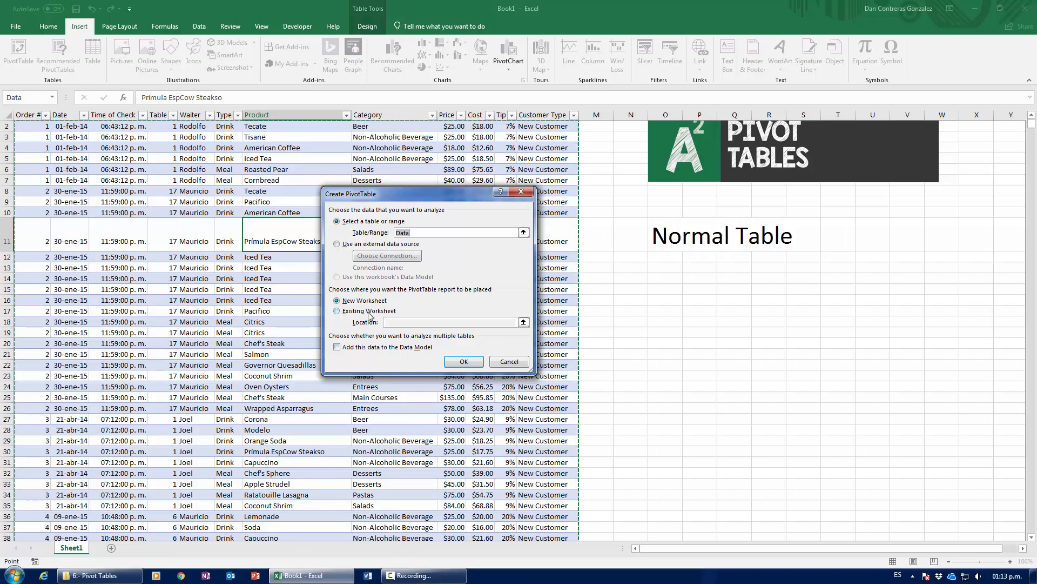
click(456, 362)
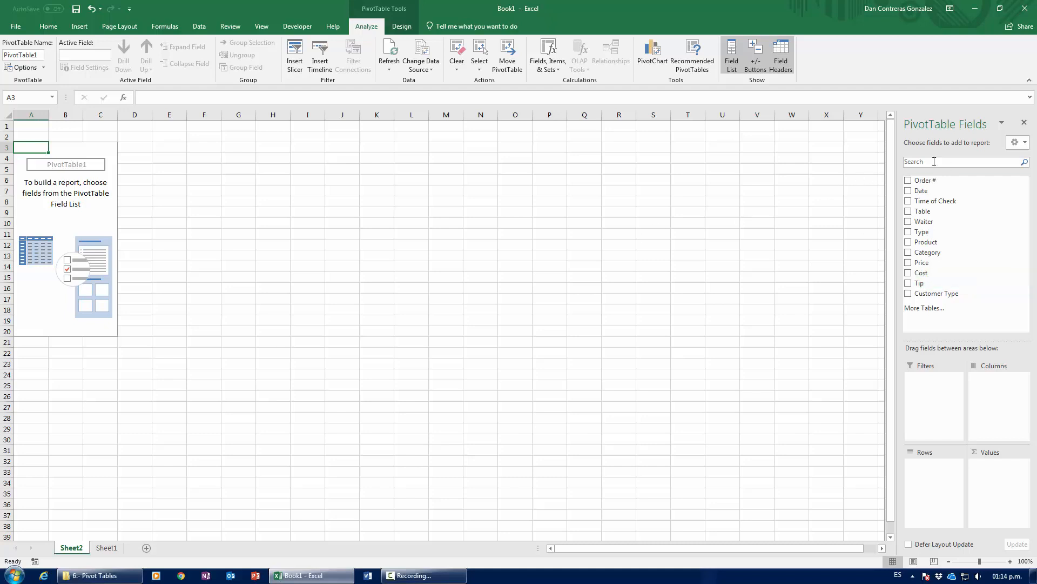
Close the PivotTable Fields list and show it again for the empty pivot table, doing this twice
click(1025, 125)
click(765, 244)
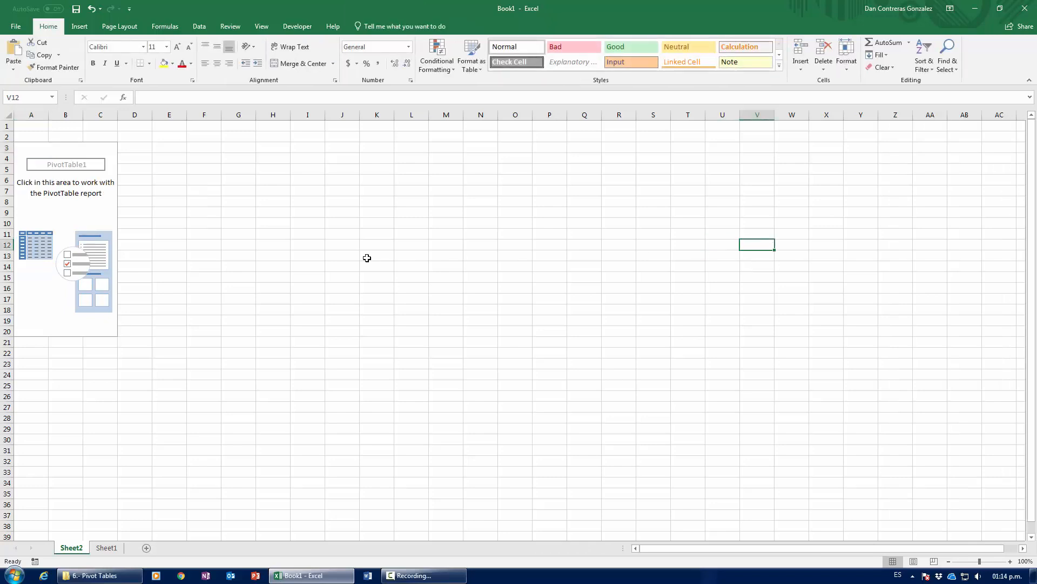
click(384, 244)
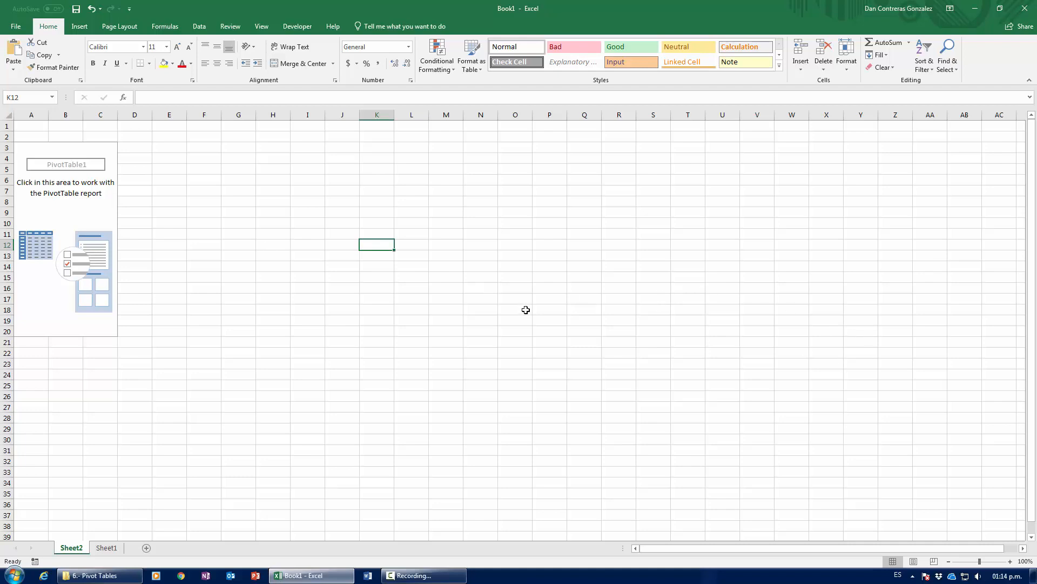
click(194, 258)
click(95, 236)
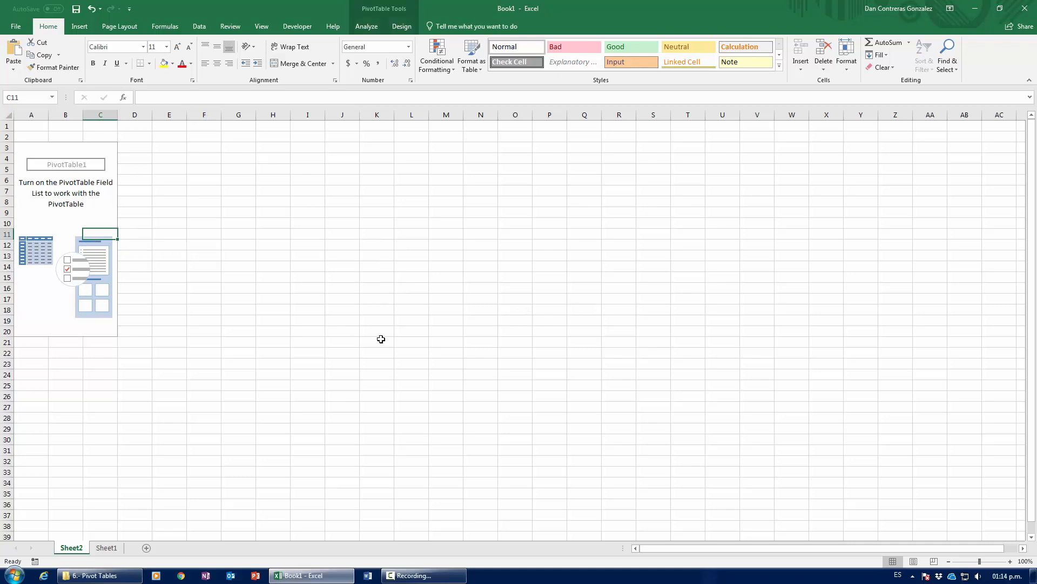
right_click(63, 224)
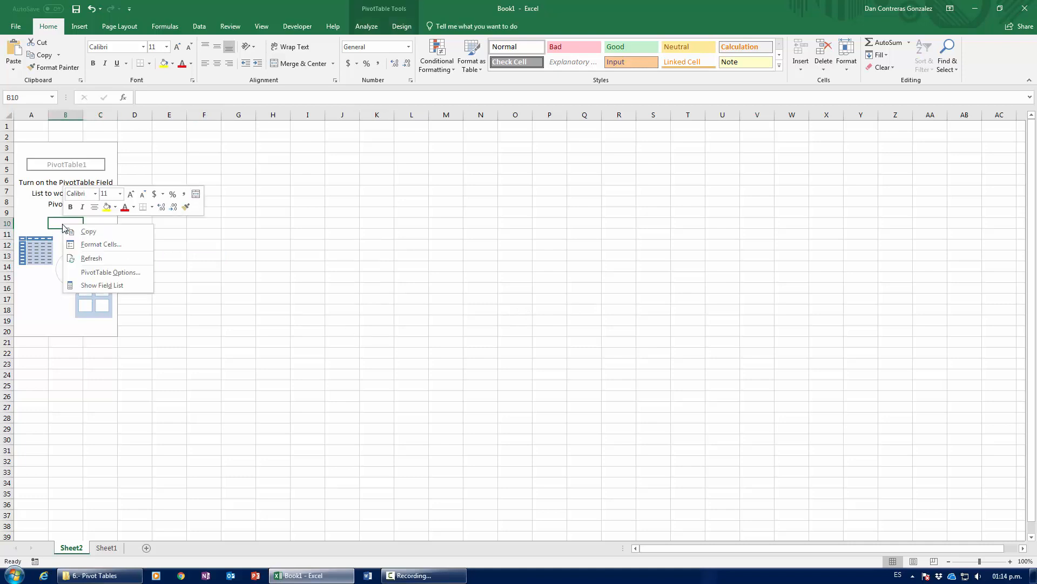
click(100, 286)
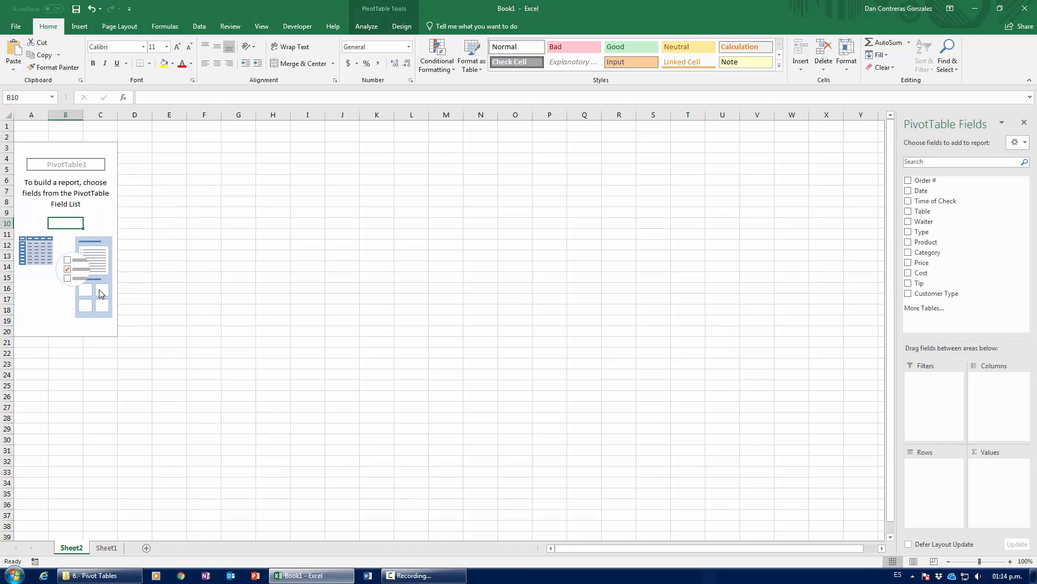
click(1025, 124)
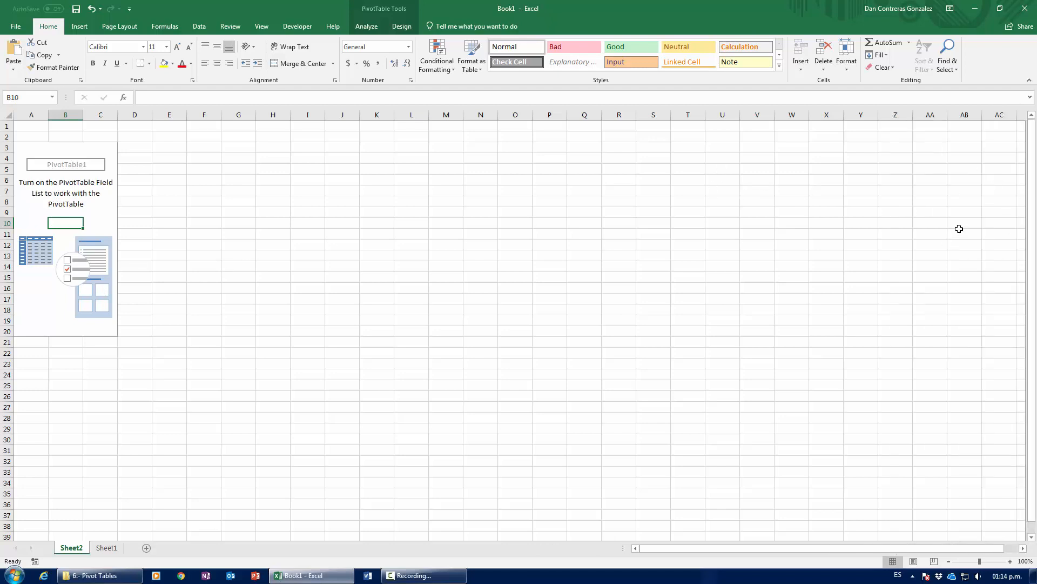
right_click(76, 208)
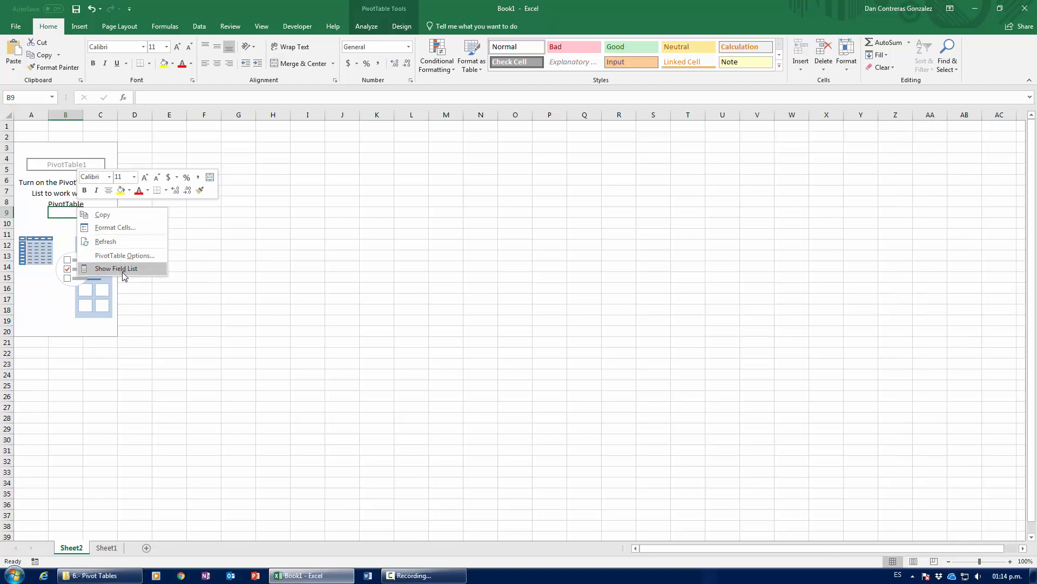
click(124, 268)
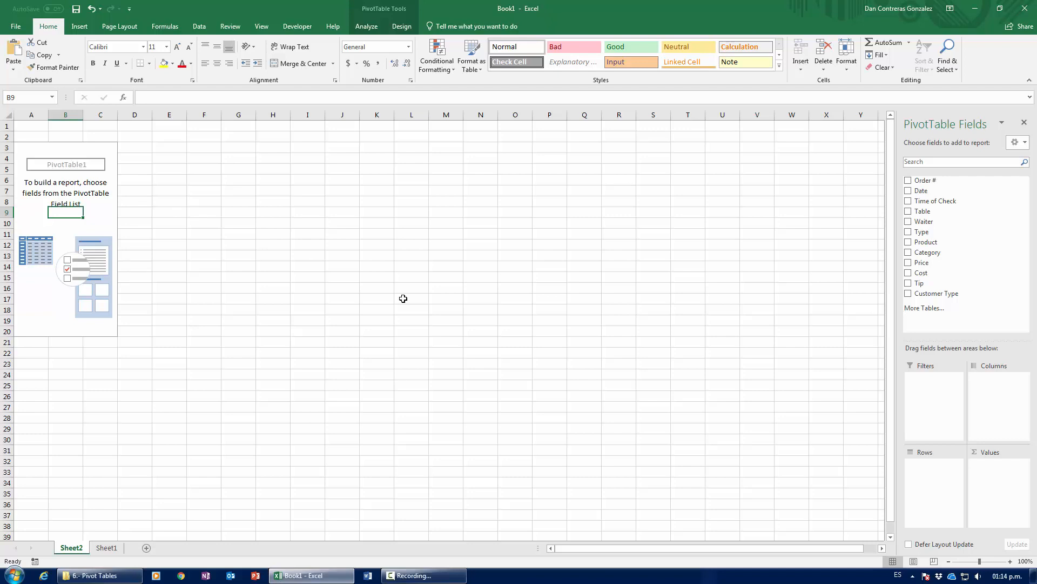
Return to Sheet1 and examine the first record of the orders table across row 2
click(106, 548)
click(71, 547)
click(107, 547)
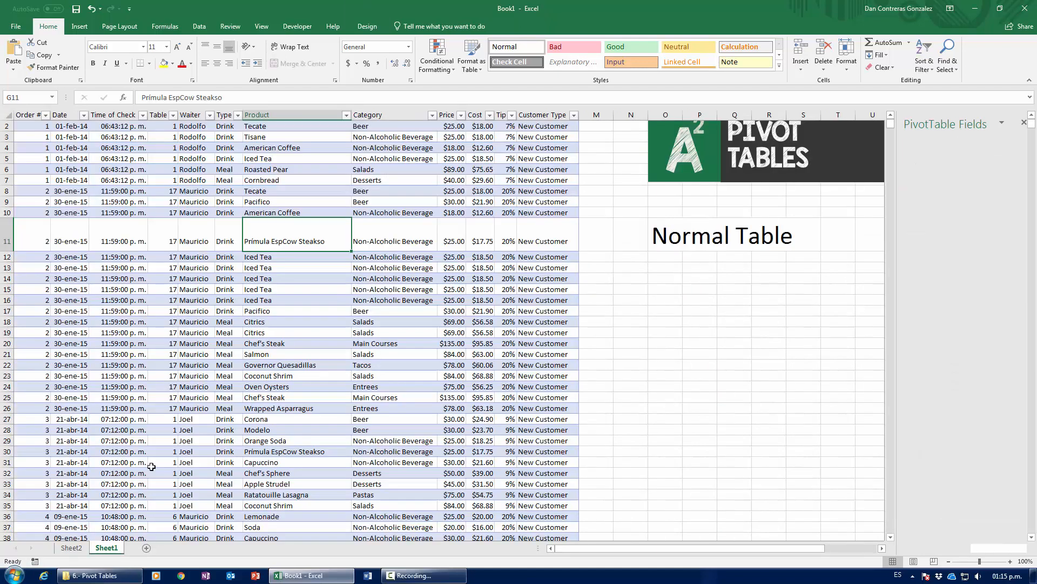
click(395, 255)
key(ctrl+Up)
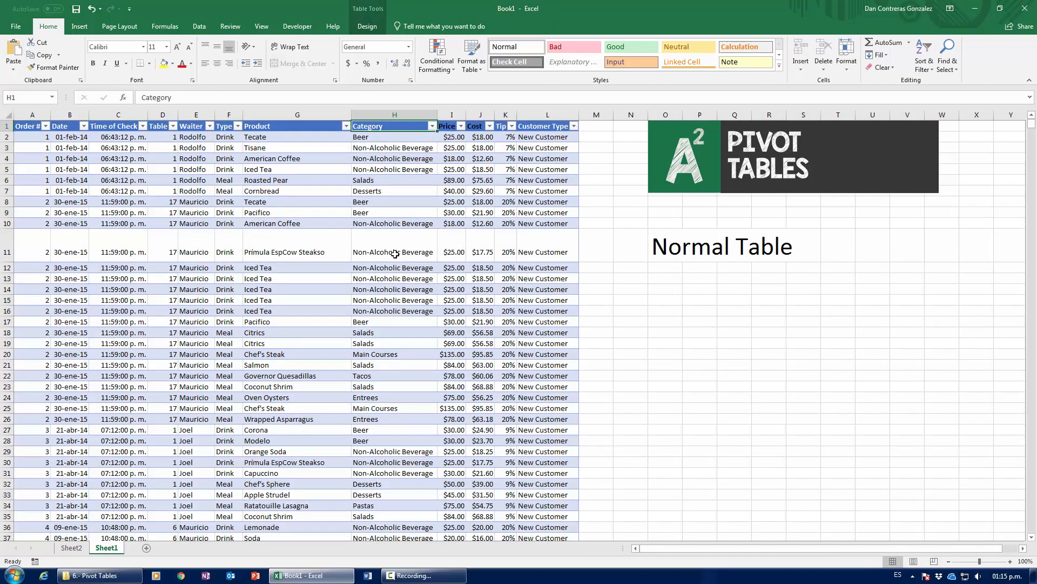
click(453, 114)
click(455, 140)
drag(31, 140, 564, 140)
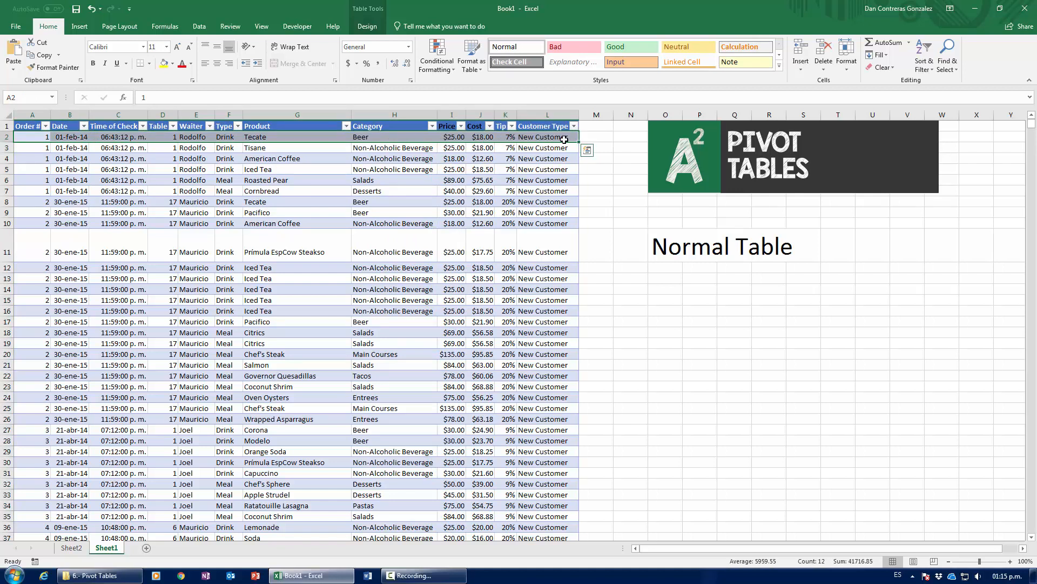
Check the sum of the whole Price column, from I2 to the last record, and return to its header
click(449, 138)
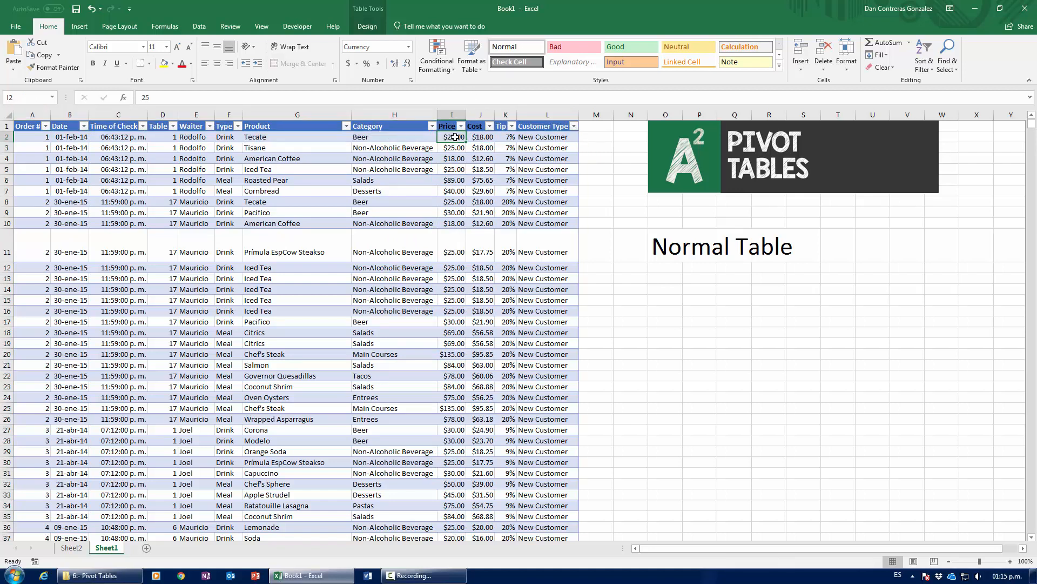
key(ctrl+shift+Down)
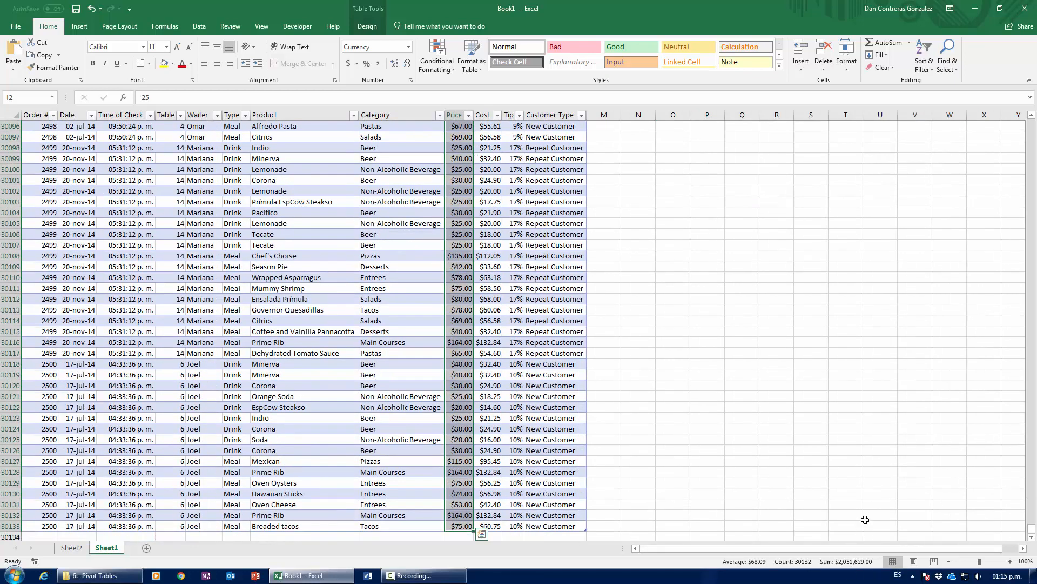
click(466, 343)
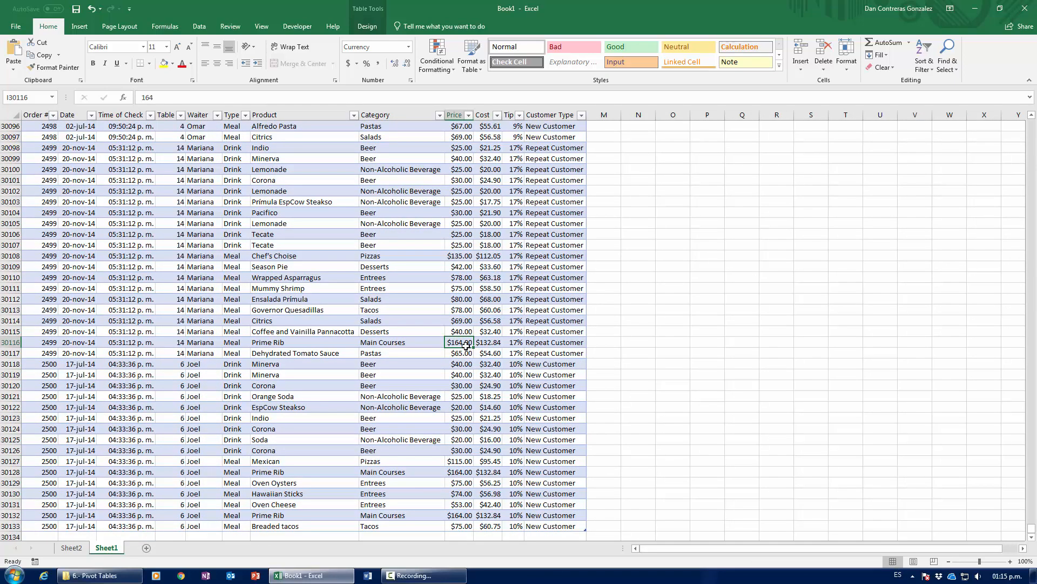
key(ctrl+Up)
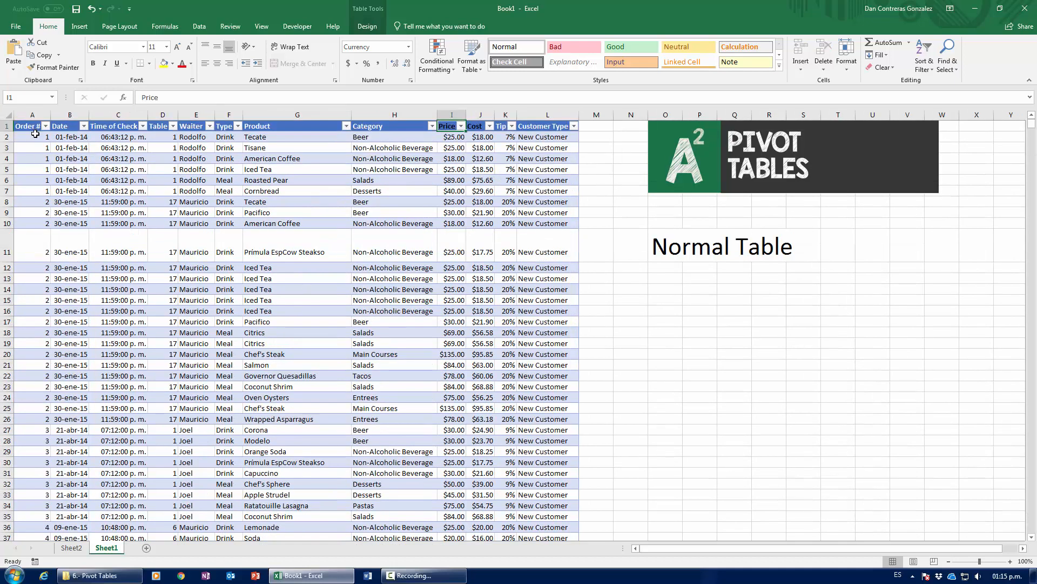
Check the sum of the Price values belonging to order 1, in cells I2:I7
key(Down)
key(shift+Down)
key(shift+Down)
key(shift+Down)
key(shift+Down)
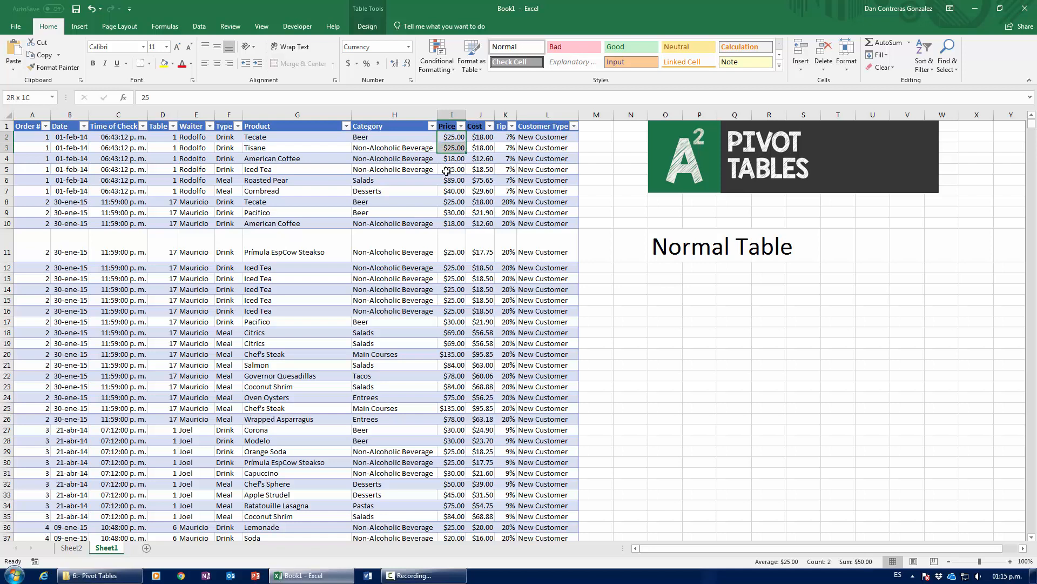
key(shift+Down)
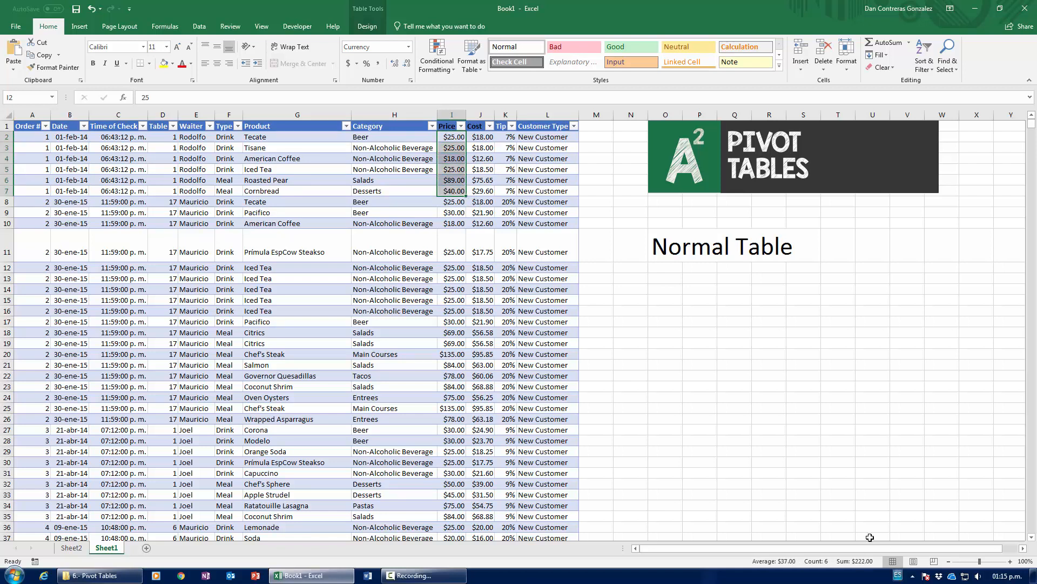
Return to Sheet2 and add the Date field to the Rows area of the empty pivot table
click(333, 239)
click(70, 547)
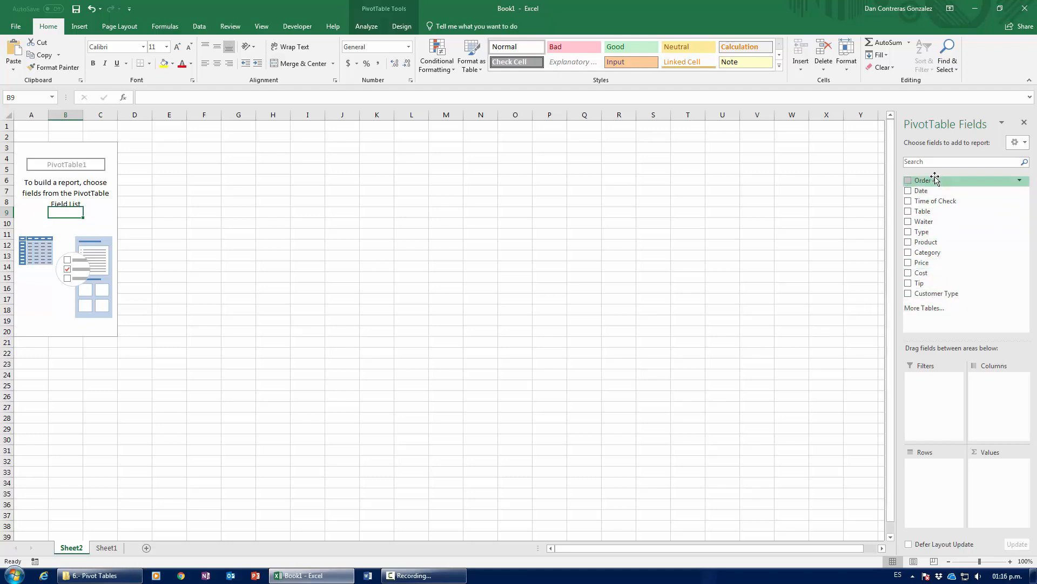
drag(943, 194, 923, 500)
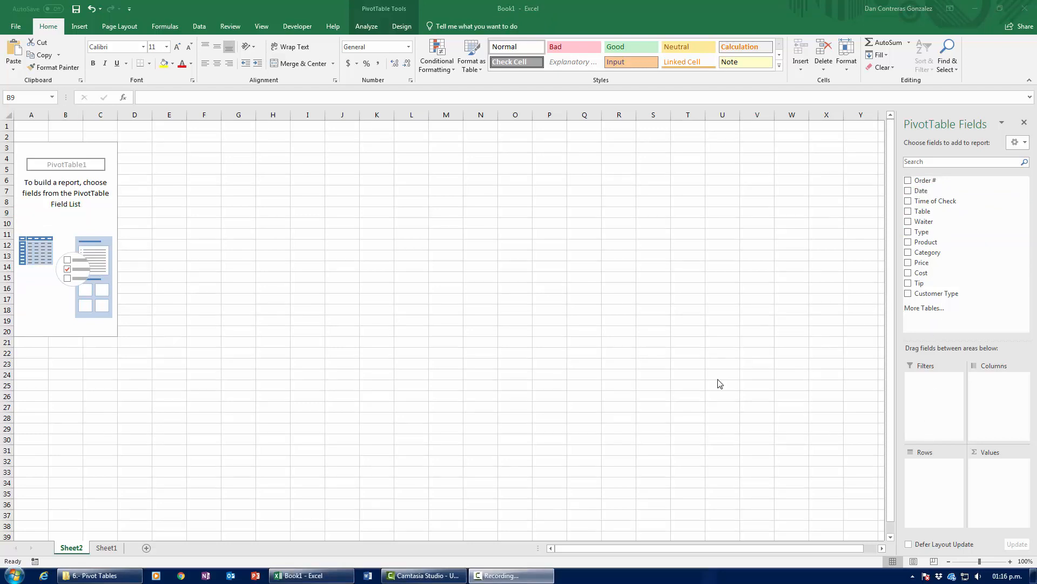
click(925, 195)
drag(924, 193, 926, 475)
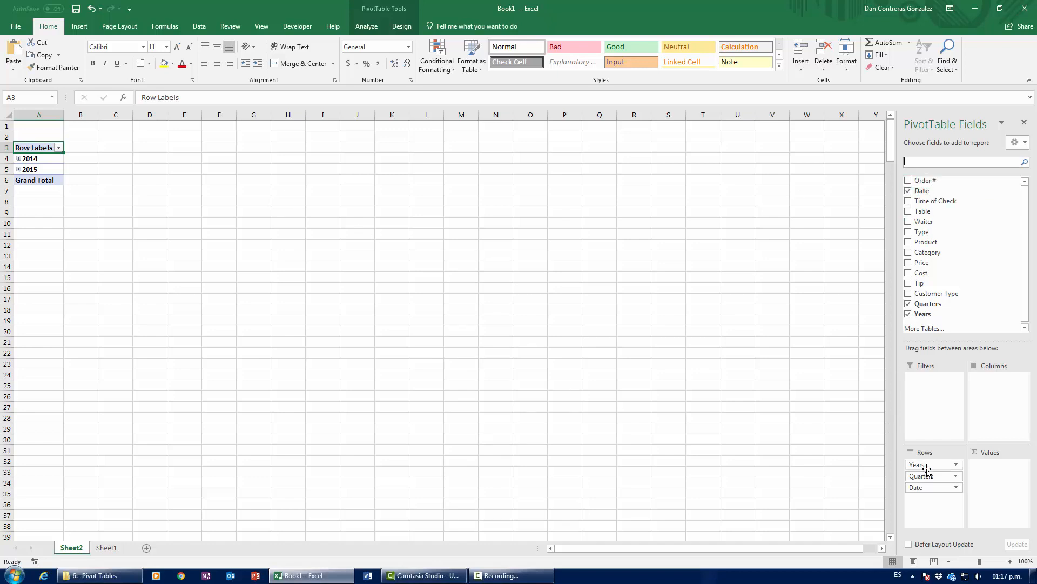
Remove the Quarters and Years fields from the Rows area, expanding 2014, Qtr1 and 2015 to view their months
click(18, 160)
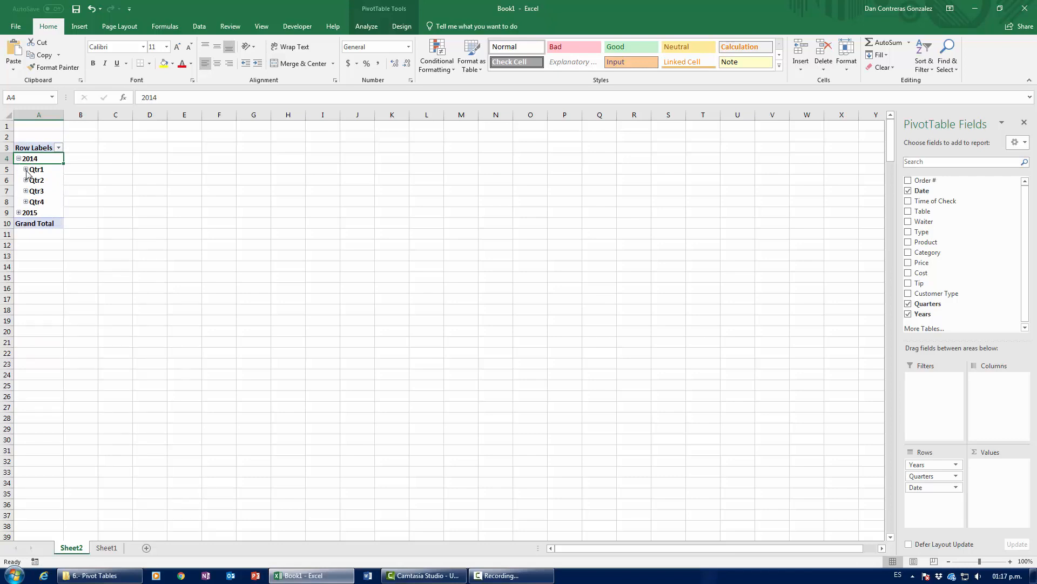
click(25, 170)
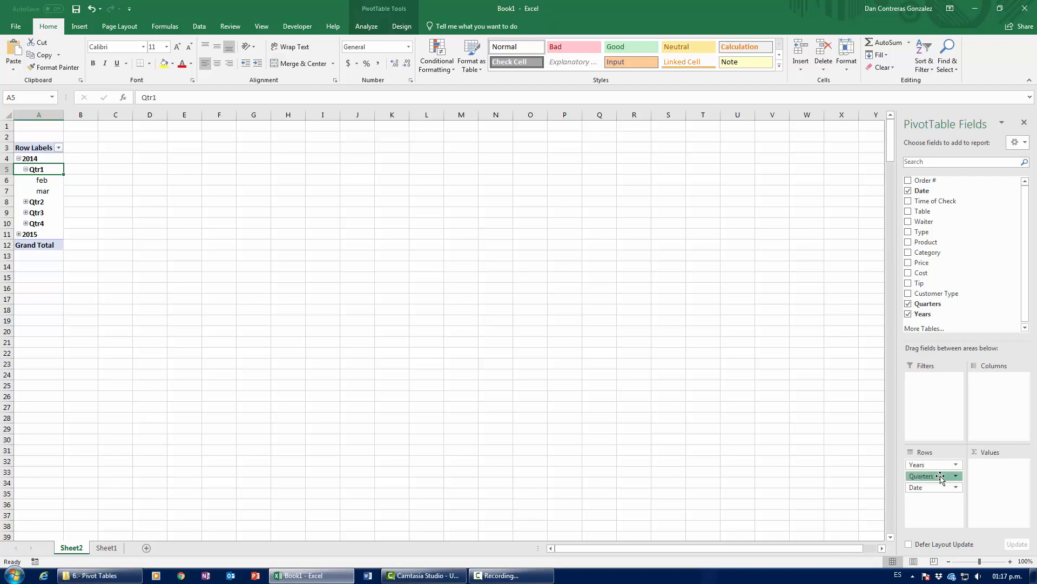
drag(941, 478, 690, 366)
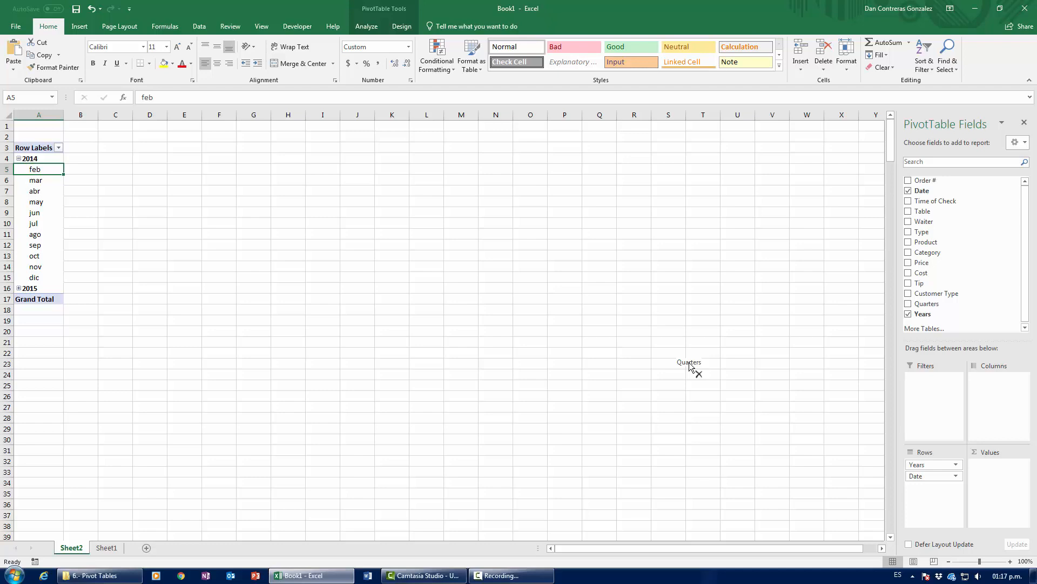
click(18, 288)
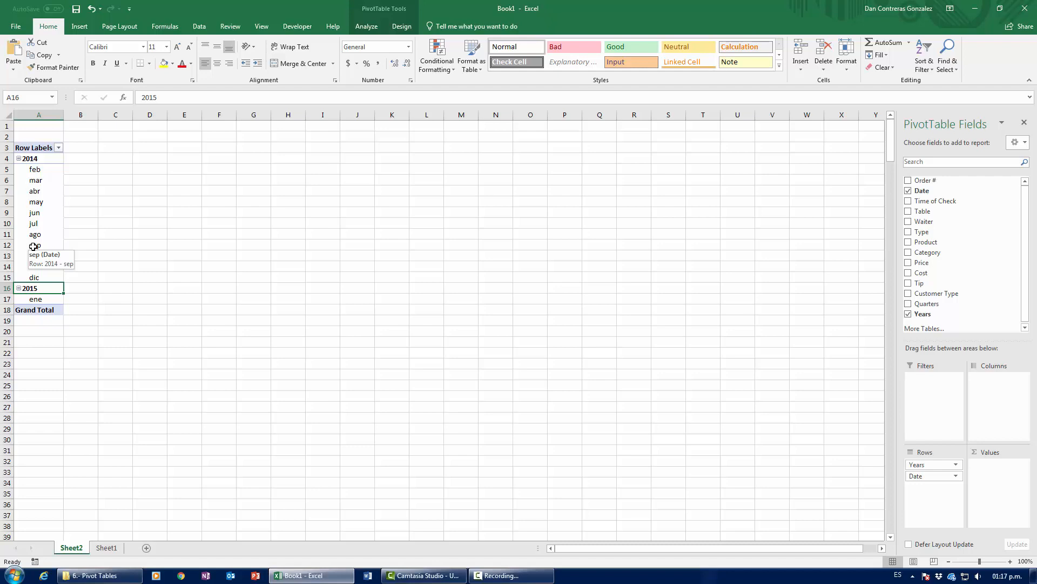
drag(932, 465, 404, 316)
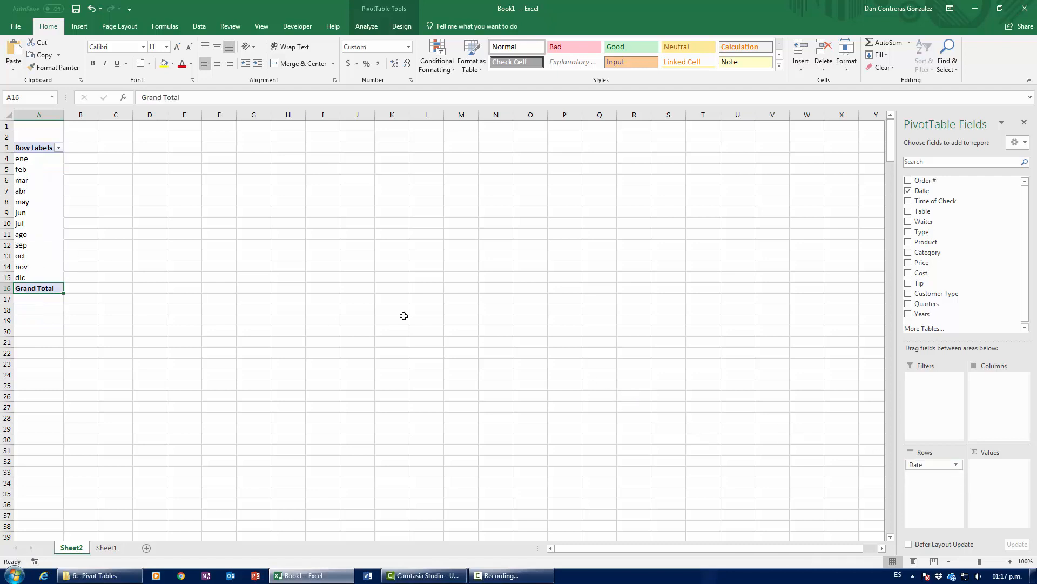
Ungroup the month labels in the pivot table's rows so each individual date is listed
click(34, 204)
right_click(33, 205)
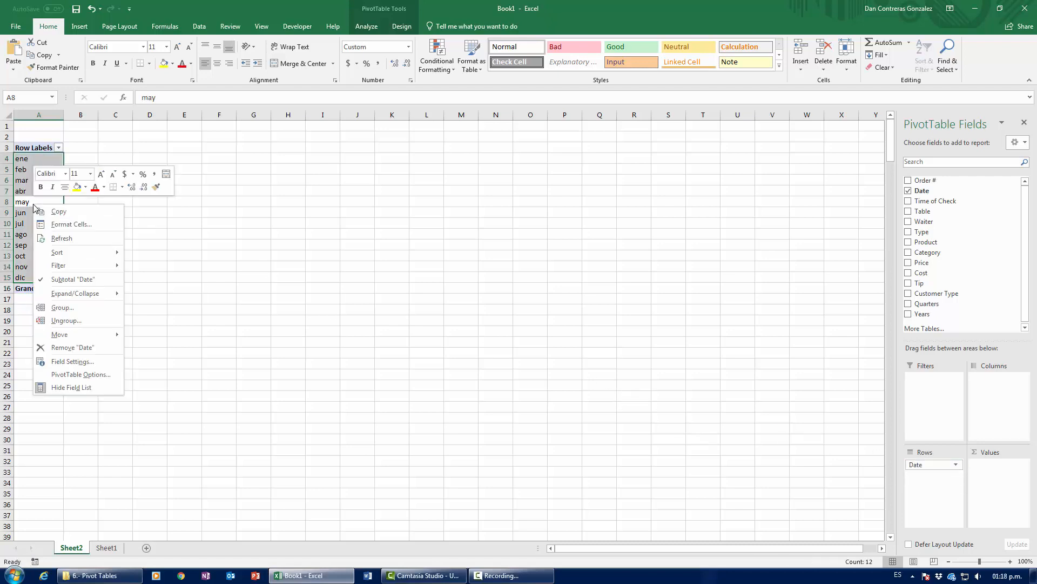
click(86, 322)
click(151, 288)
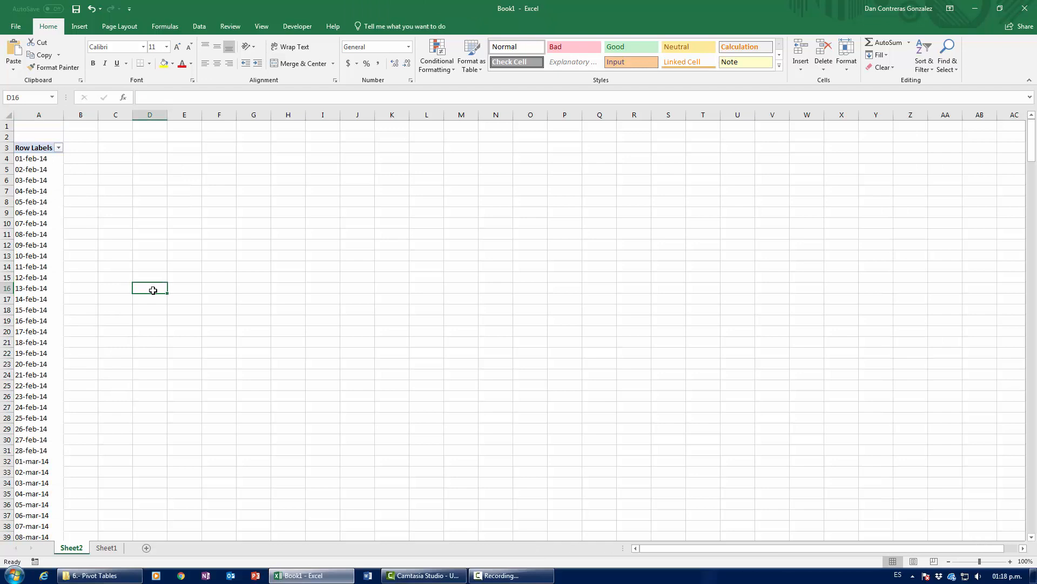
click(44, 257)
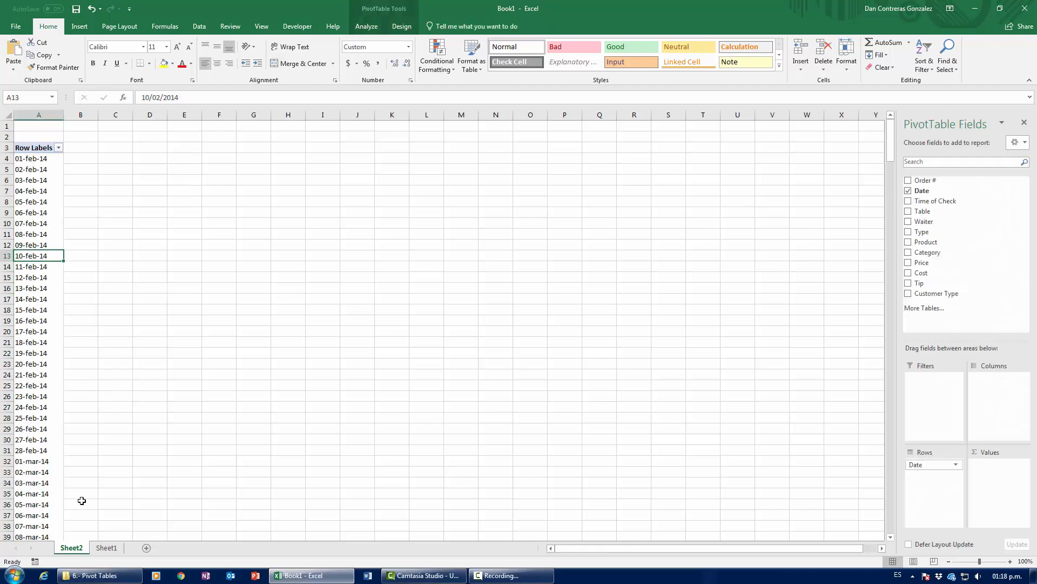
Compare the individual dates in the pivot table with the orders table on Sheet1
click(106, 547)
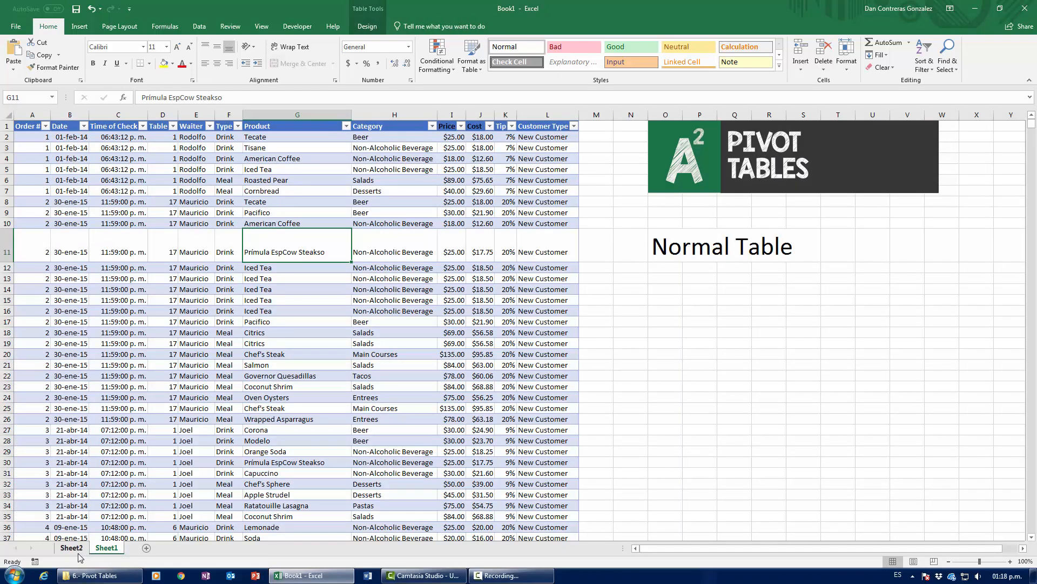
click(72, 547)
click(47, 197)
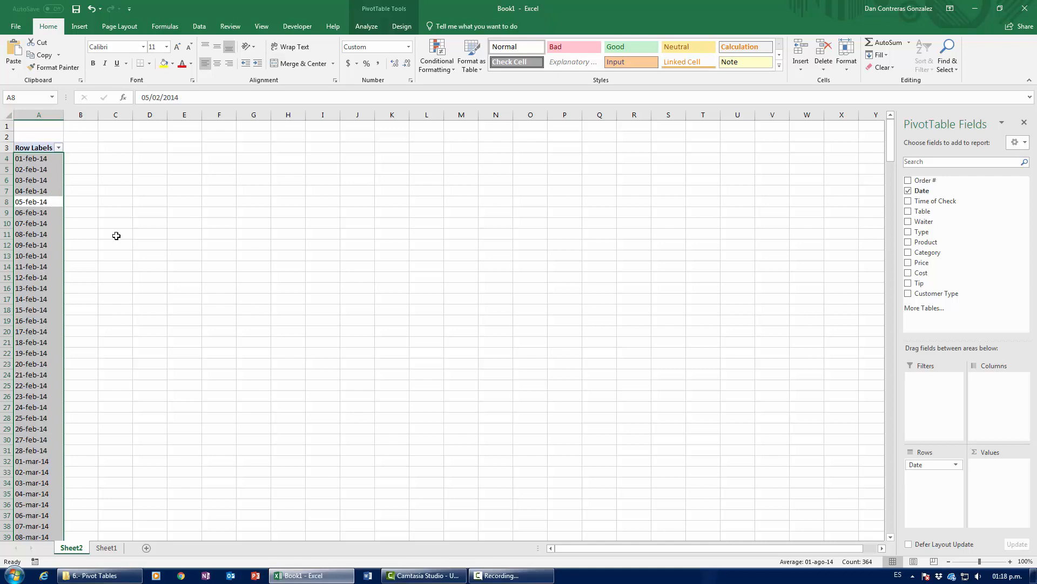
click(208, 274)
Group the pivot table's dates by Months and Years
right_click(44, 228)
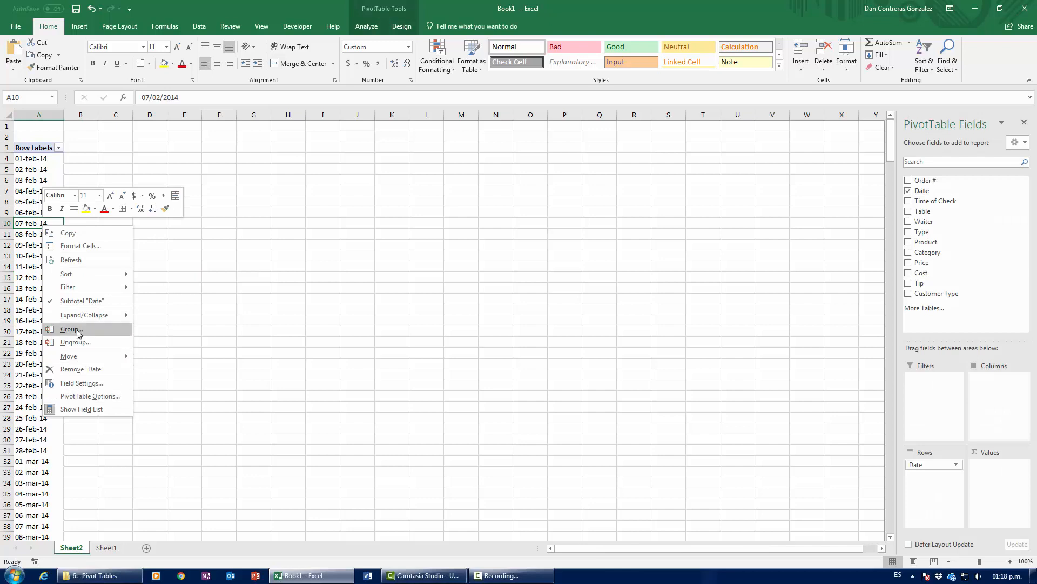
click(70, 329)
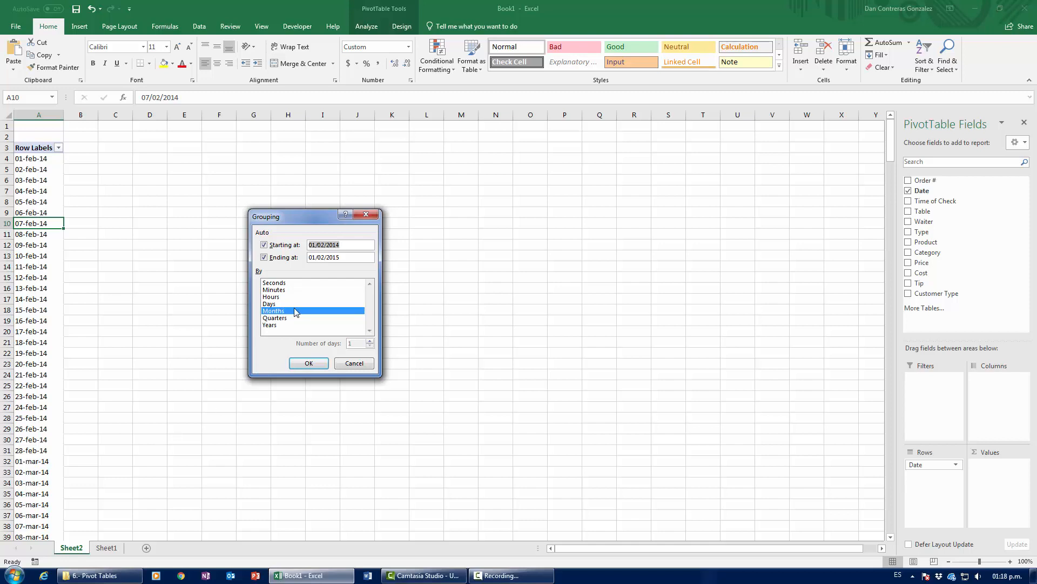
click(267, 326)
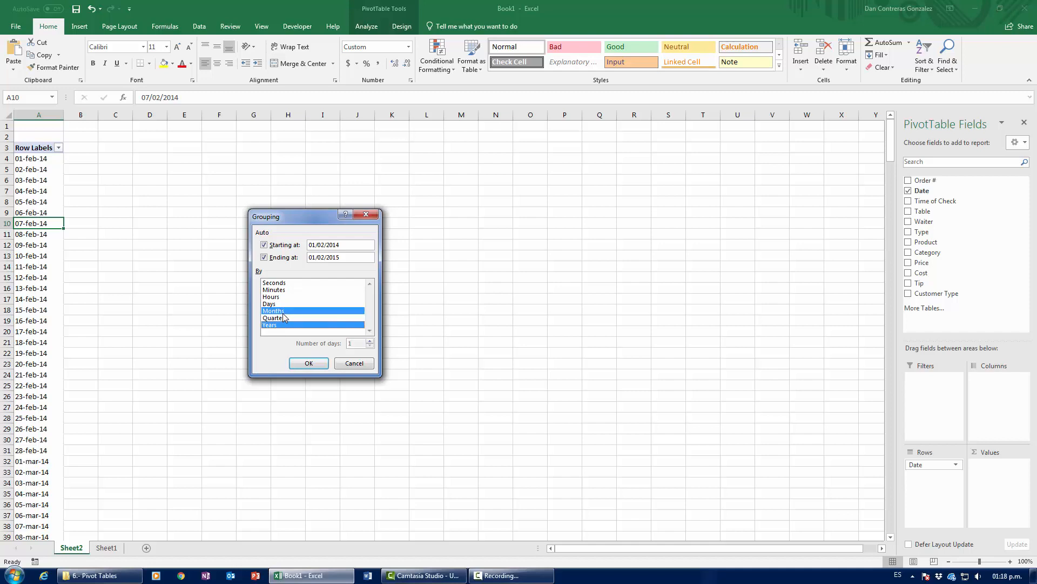
click(303, 364)
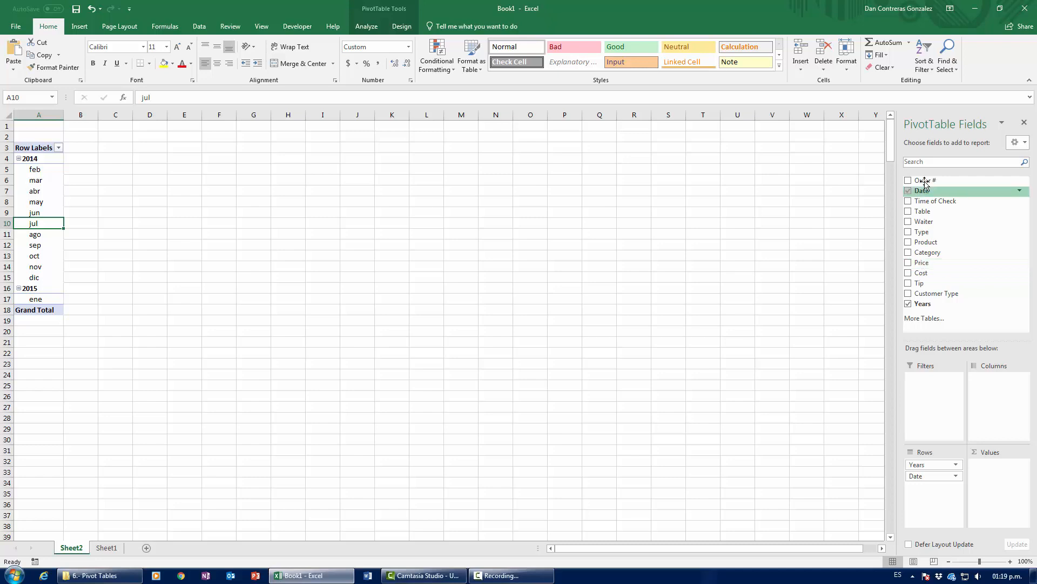
Add the Price field to the Values area and format the sums in B4:B18 as currency
drag(921, 265, 993, 481)
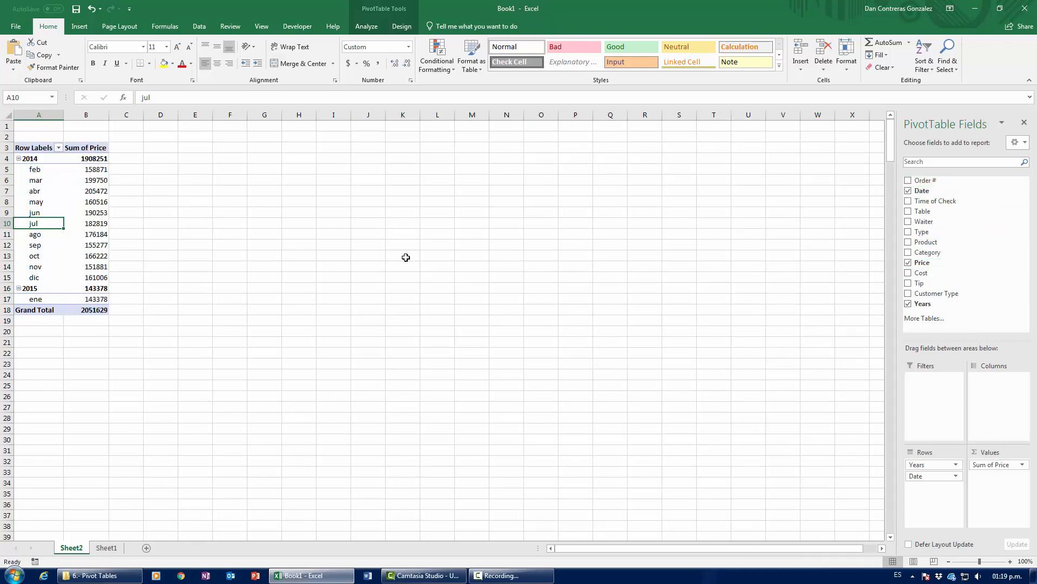
drag(86, 159, 91, 310)
key(ctrl+shift+4)
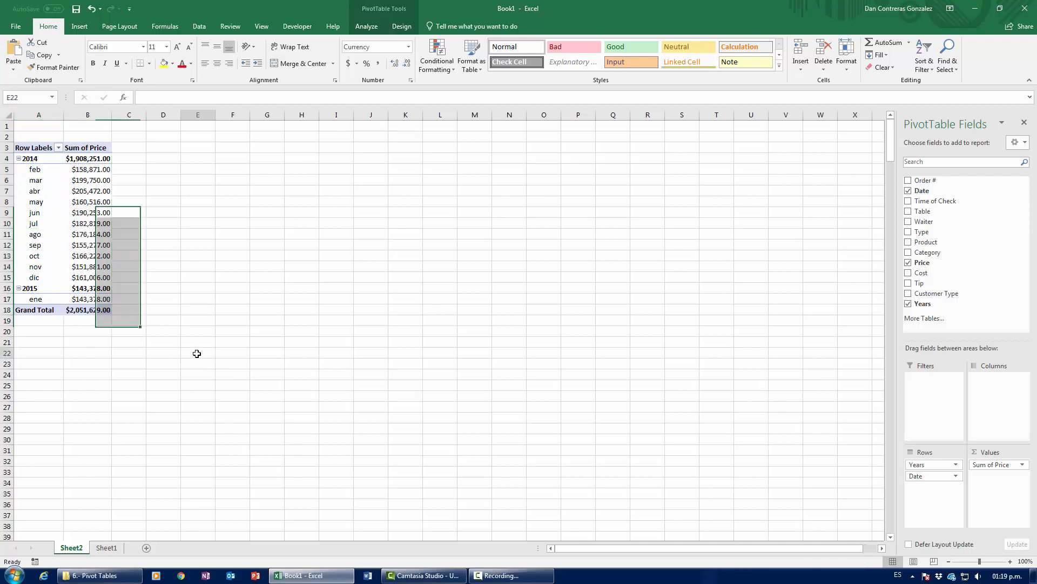
click(197, 354)
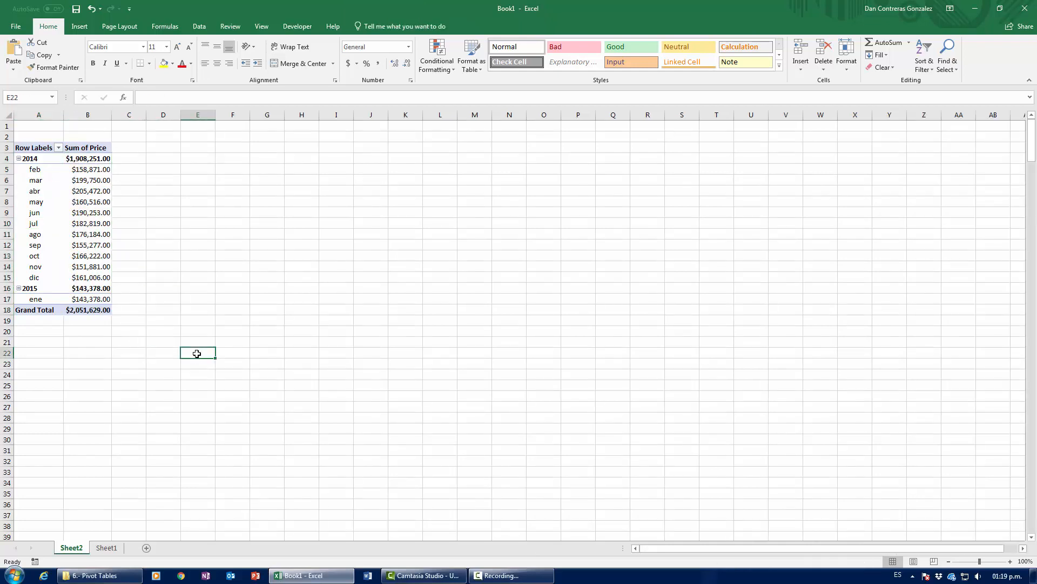
Check the Price sums on Sheet1 again, for the whole column and for cells I2:I7
click(107, 547)
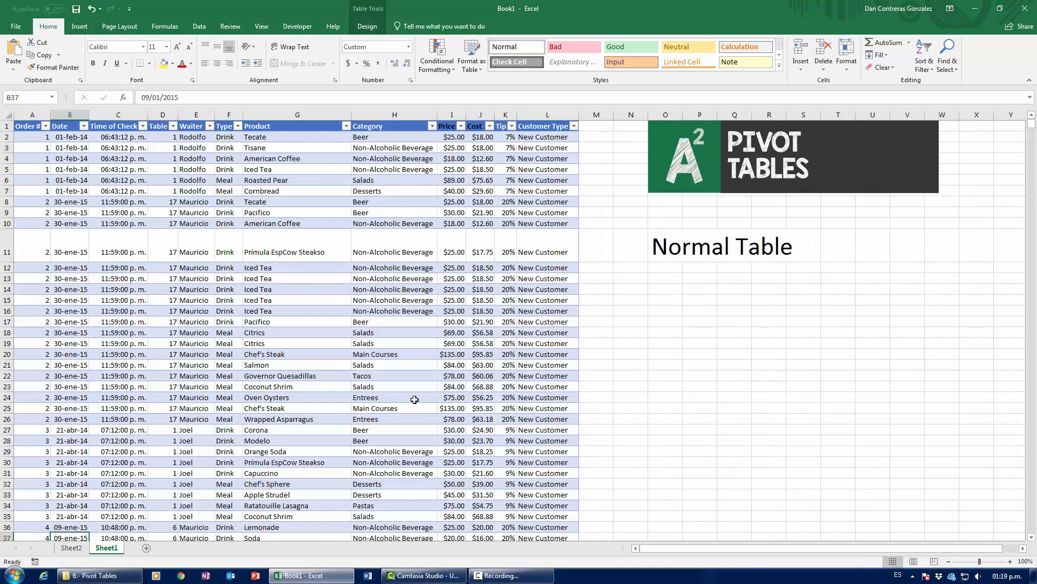
click(462, 136)
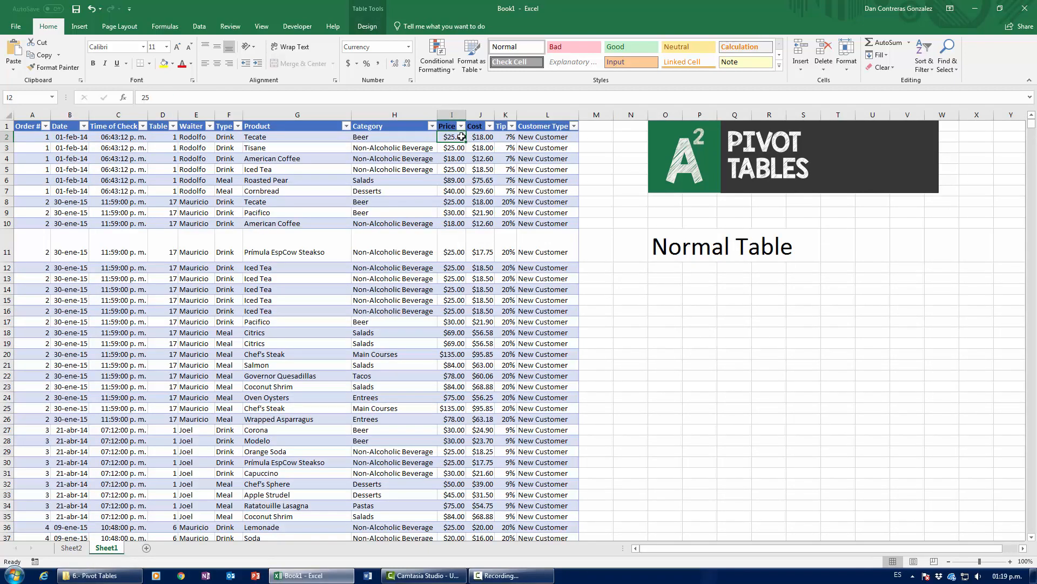
key(ctrl+shift+Down)
key(ctrl+Up)
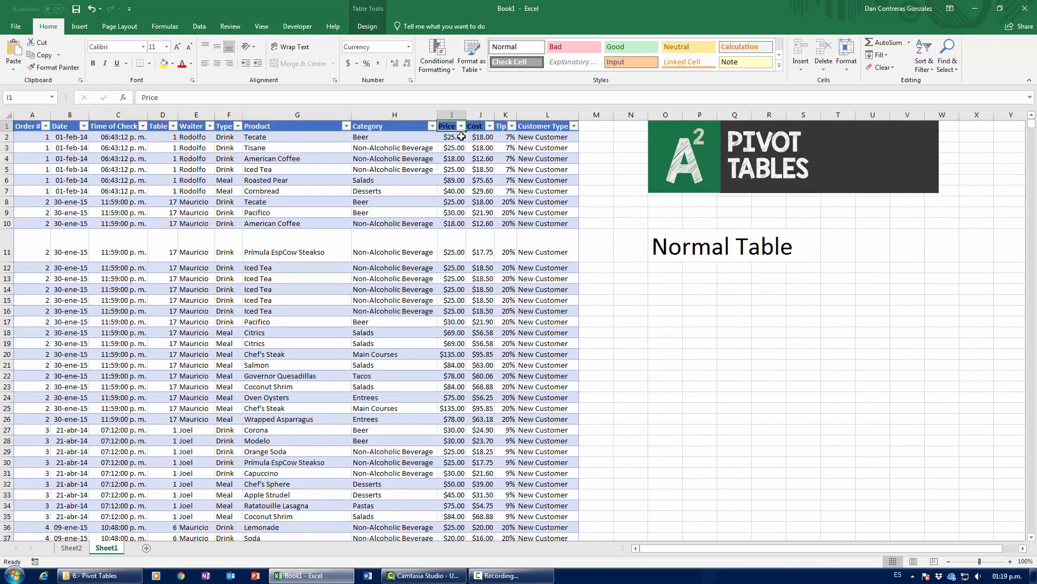
drag(462, 137, 449, 193)
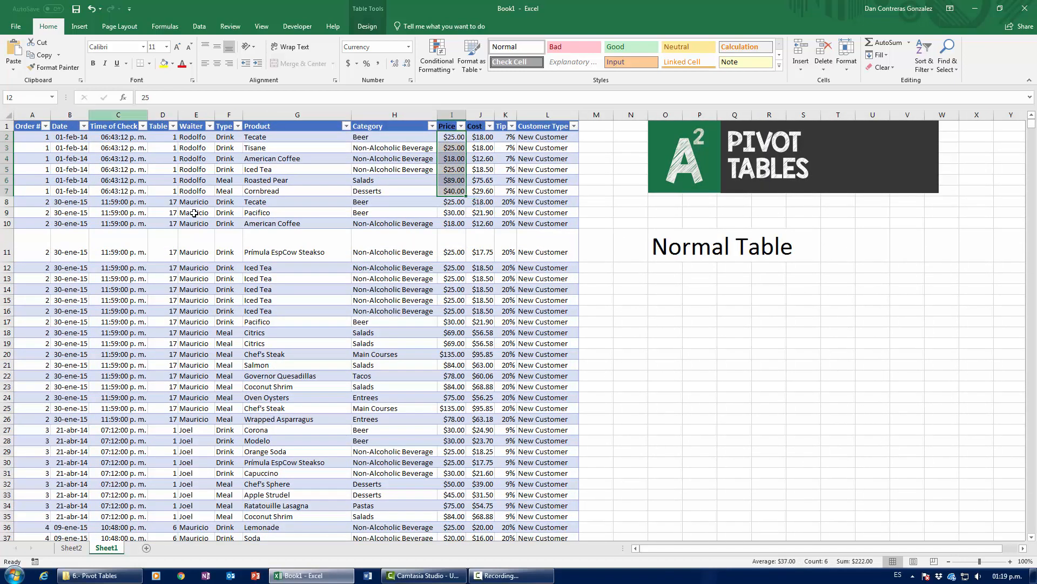
Examine the February 2014 total in the Sheet2 pivot table and return to Sheet1
click(71, 547)
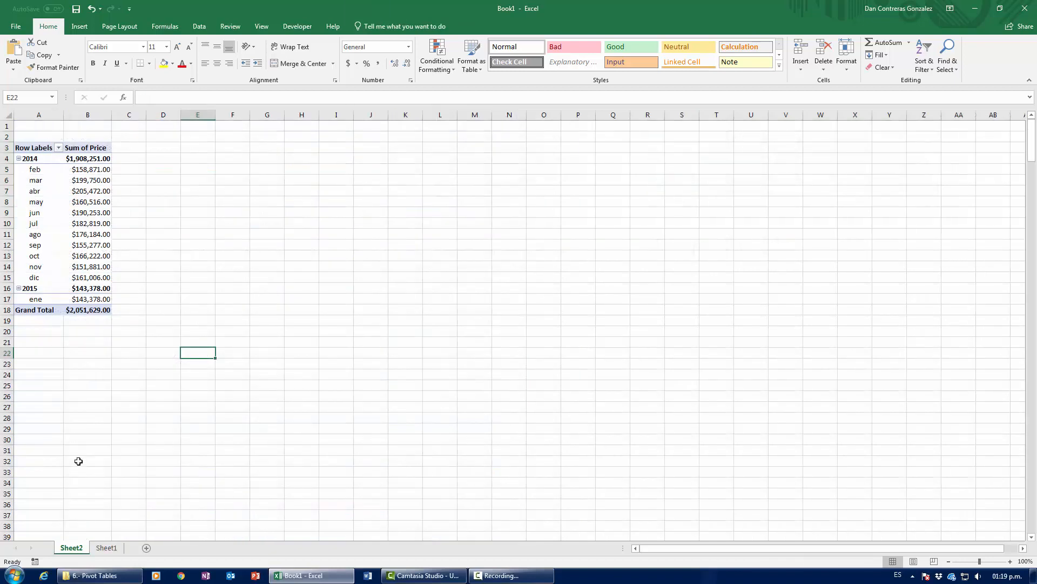
drag(41, 170, 108, 169)
click(106, 547)
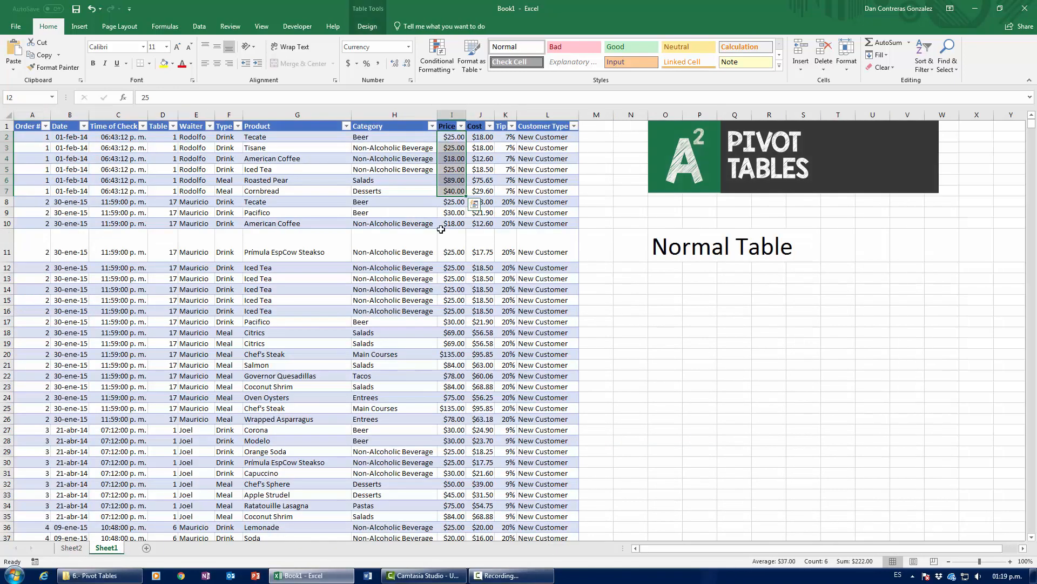
Filter the orders table's Date column to show only febrero 2014
click(350, 189)
click(84, 126)
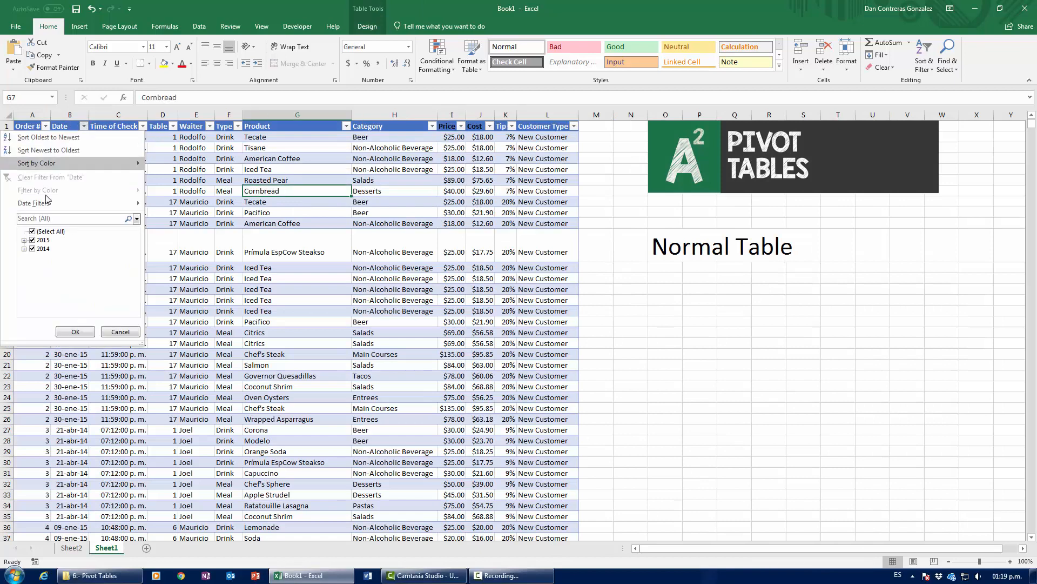
click(32, 231)
click(23, 249)
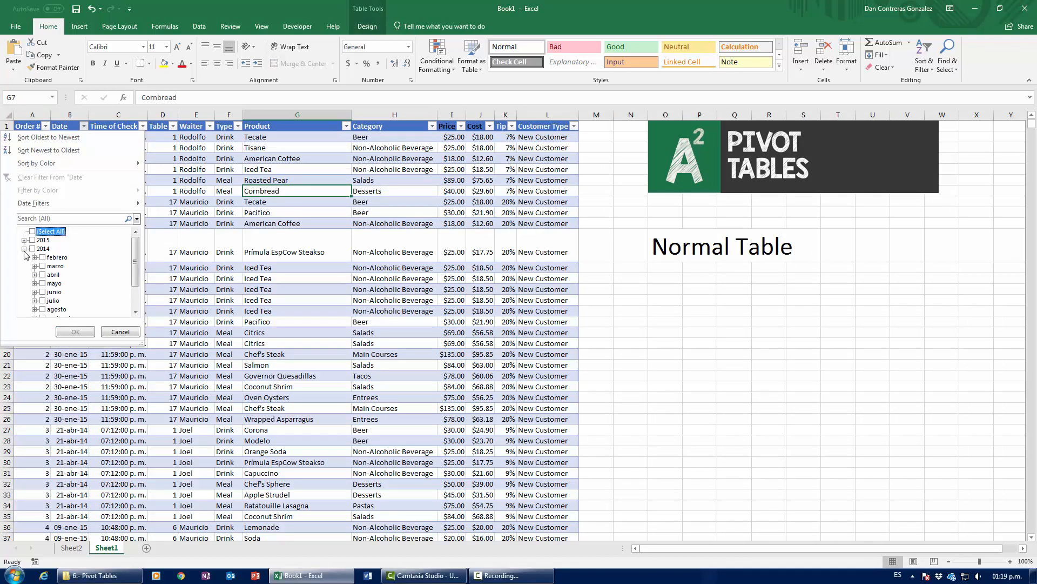
click(42, 257)
click(75, 331)
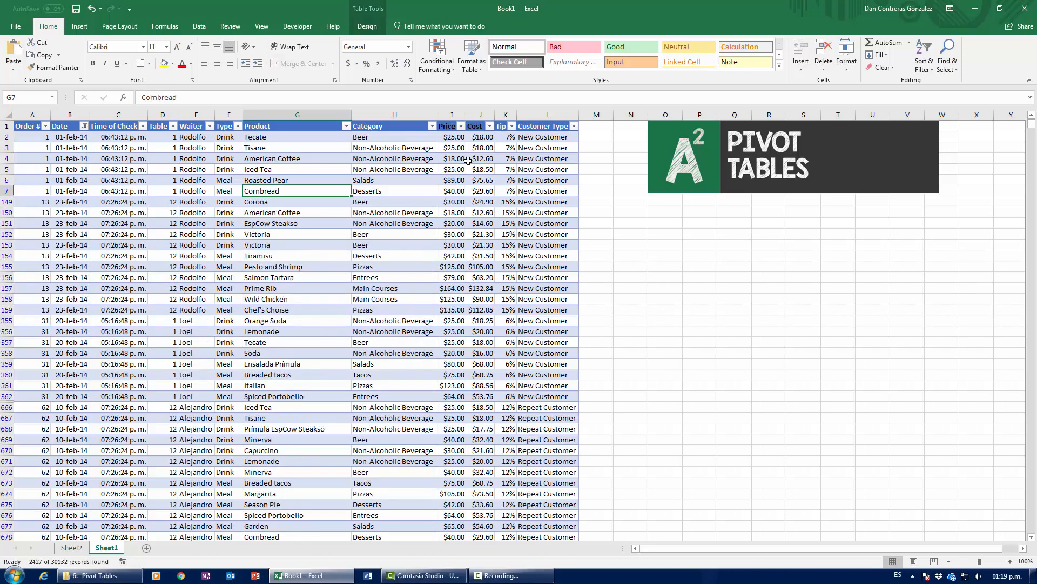
Check the sum of the filtered Price column twice and compare it with the February 2014 total in the Sheet2 pivot table
click(453, 139)
key(ctrl+shift+Down)
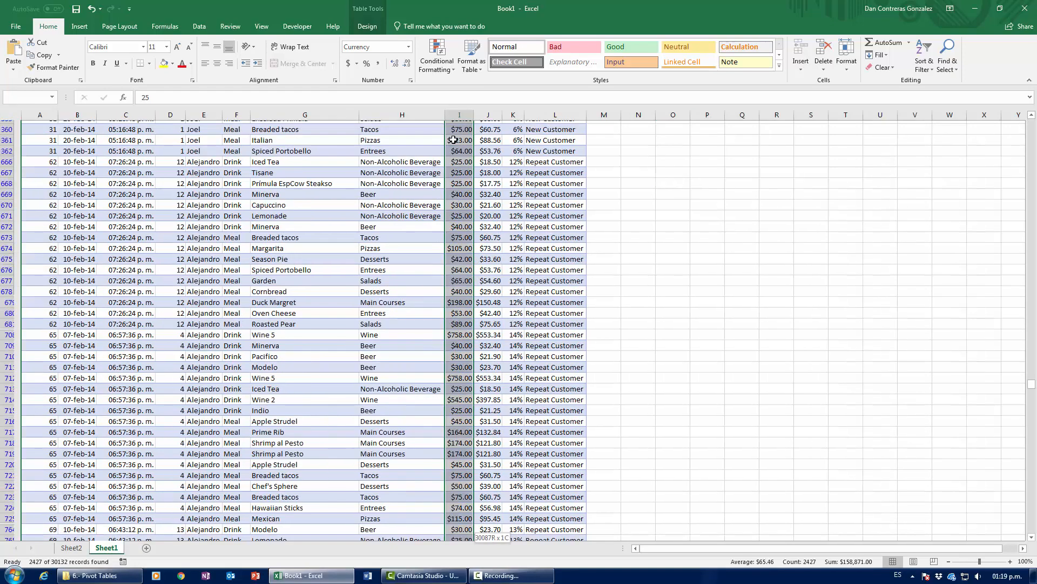
key(ctrl+Up)
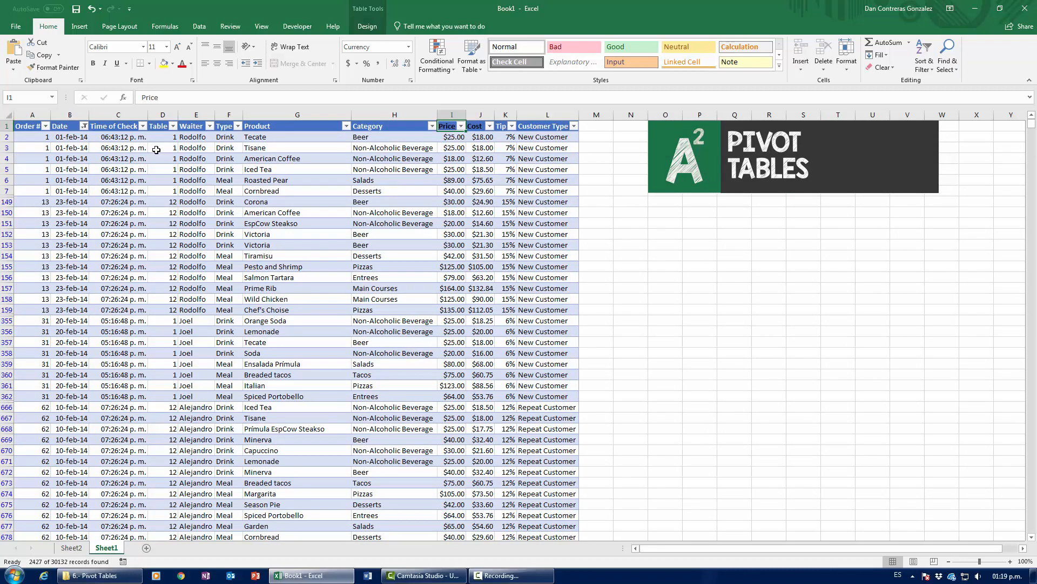
click(458, 141)
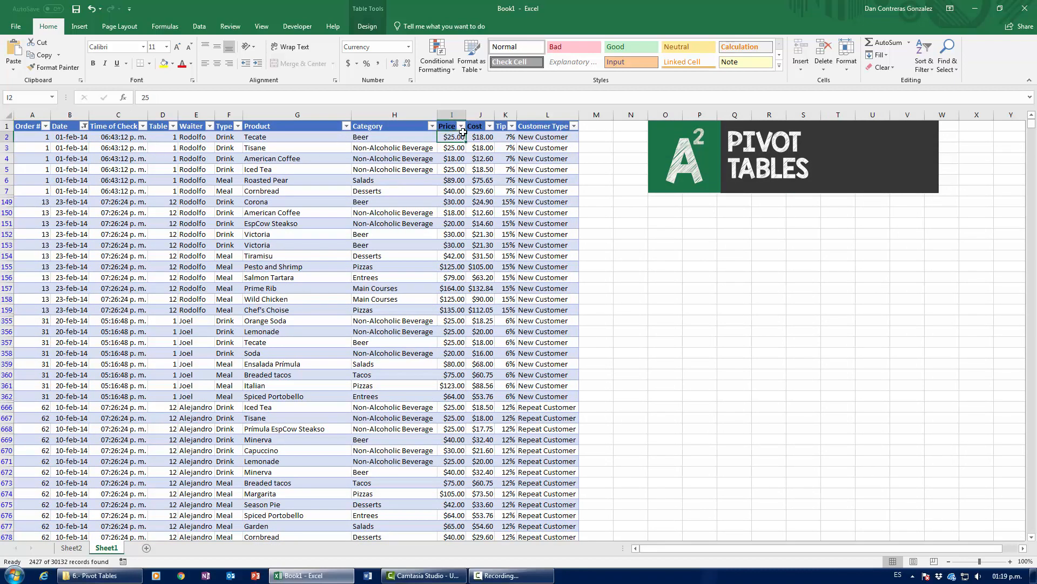
key(ctrl+shift+Down)
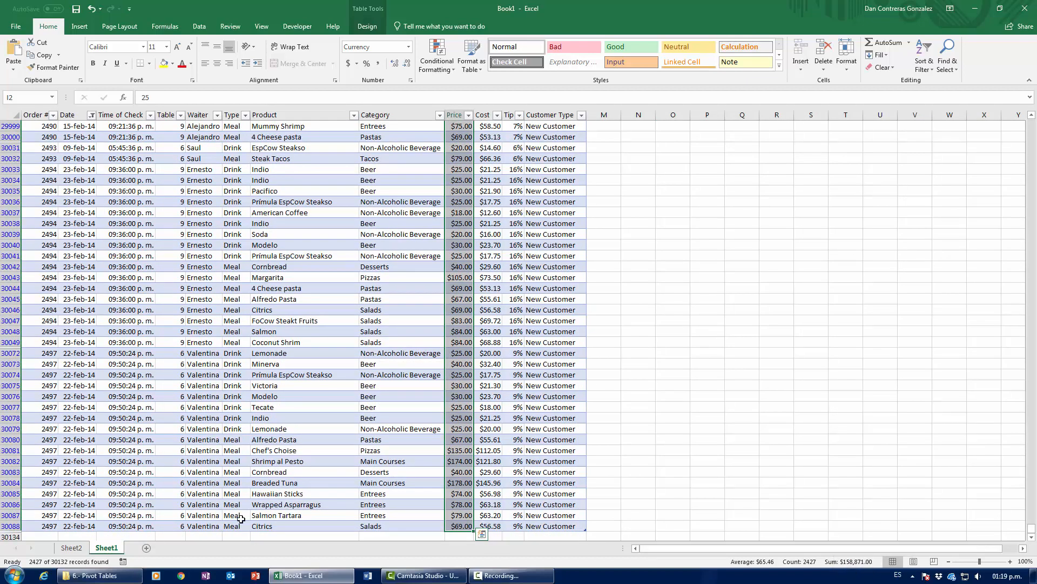
click(67, 548)
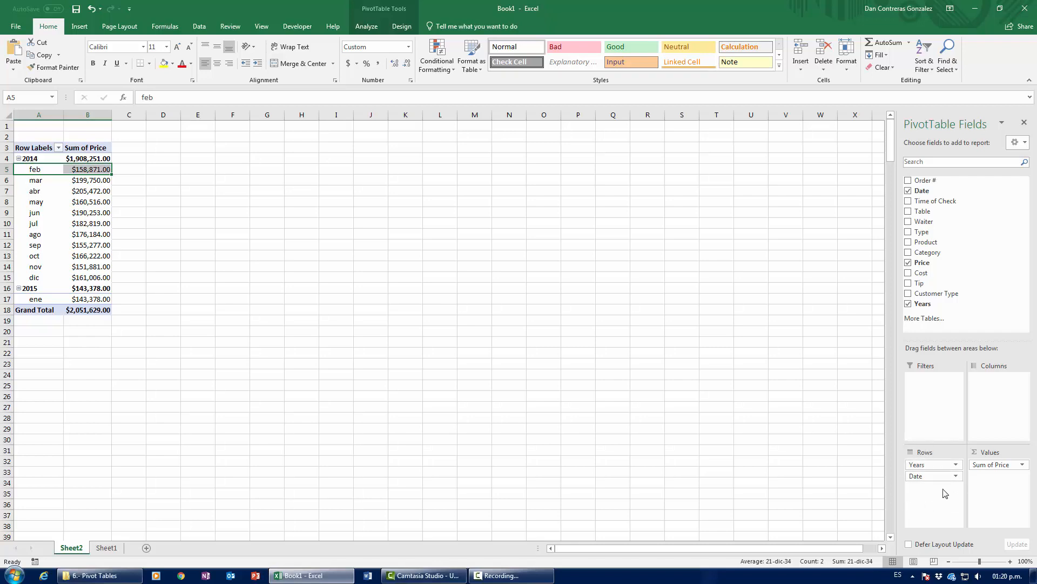
click(43, 160)
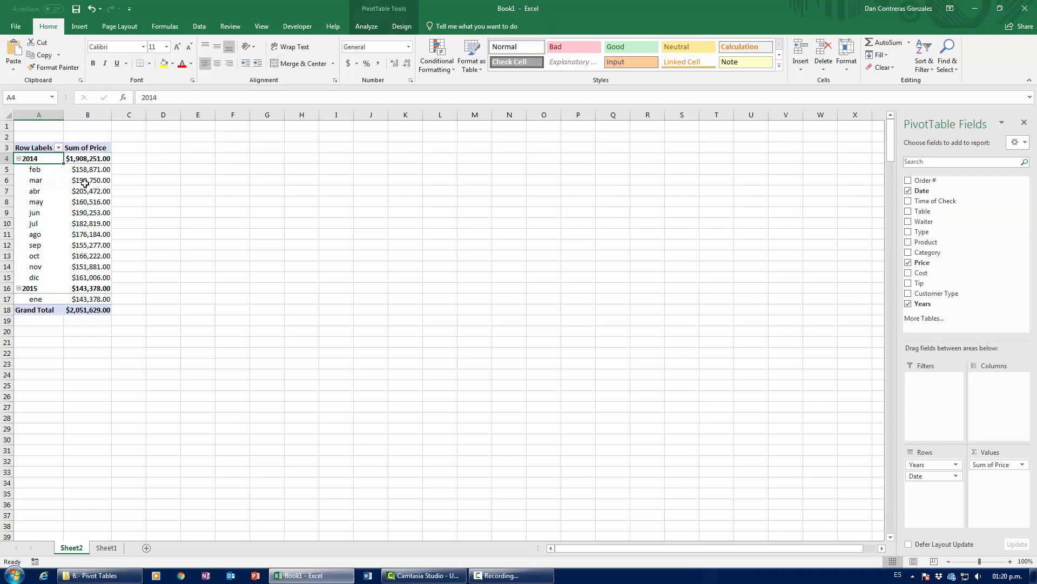
Examine the 2014 month rows in the Sheet2 pivot table, from February through December
key(Down)
key(Down)
key(Down)
key(Down)
key(Down)
key(Down)
key(Down)
key(Down)
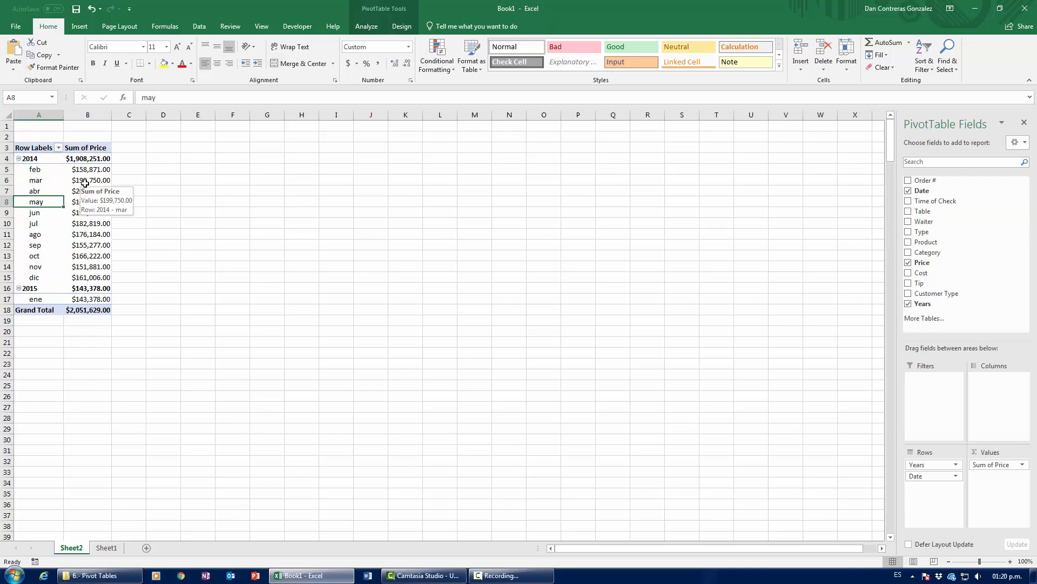
key(Down)
key(Down)
key(Down)
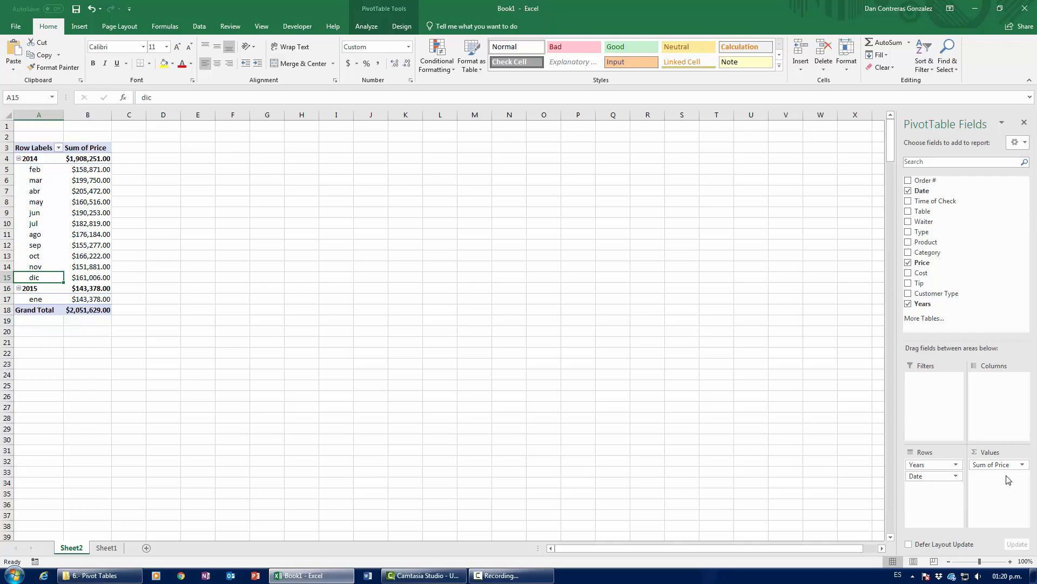
Review the source Price column on Sheet1 that feeds the pivot table's Sum of Price
drag(929, 262, 313, 365)
click(106, 547)
click(462, 154)
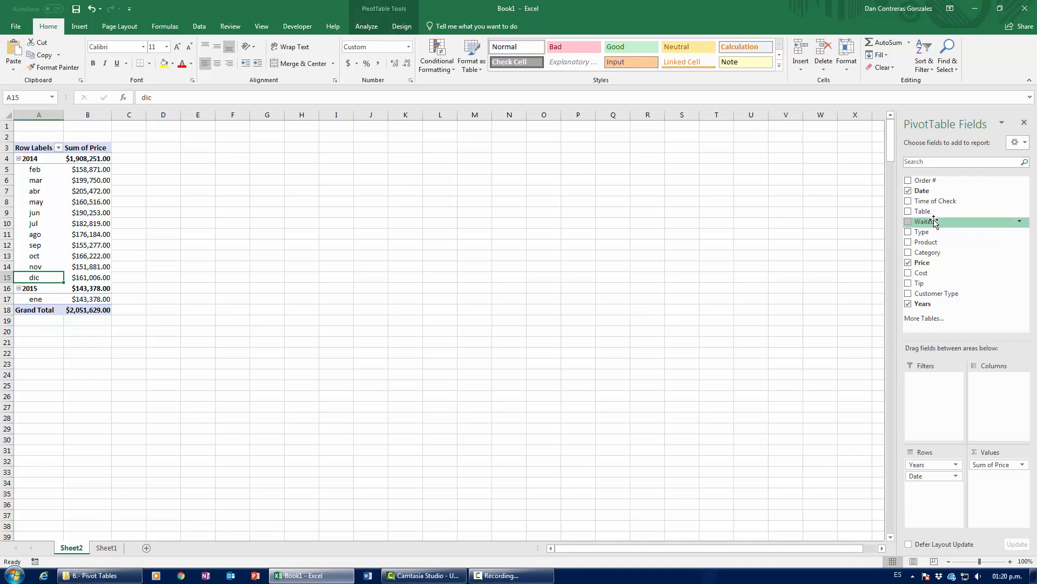
Add the Waiter field to the pivot table's values and examine its source column on Sheet1
drag(933, 222, 1001, 487)
click(107, 547)
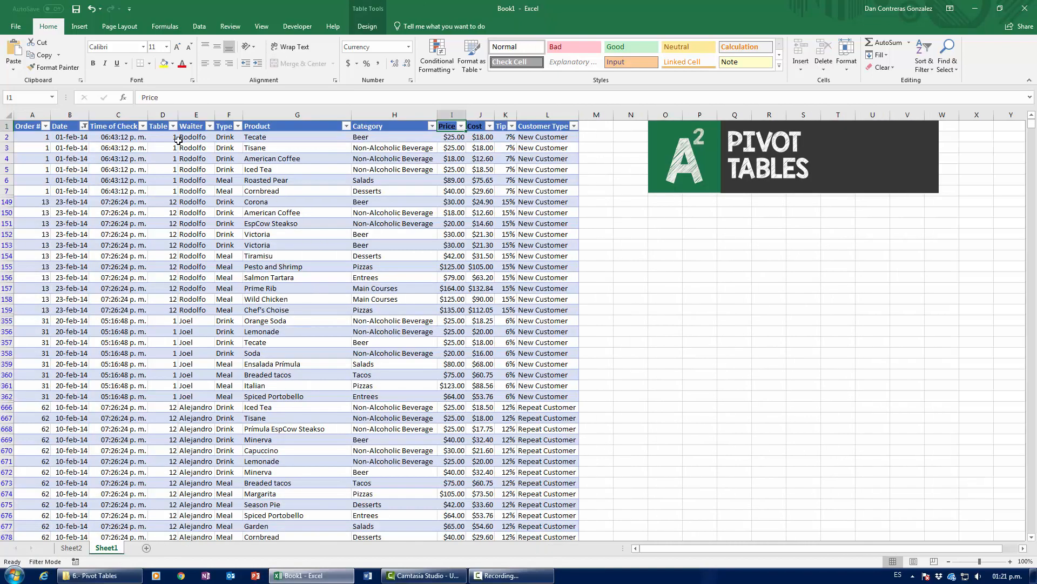
click(196, 115)
click(197, 168)
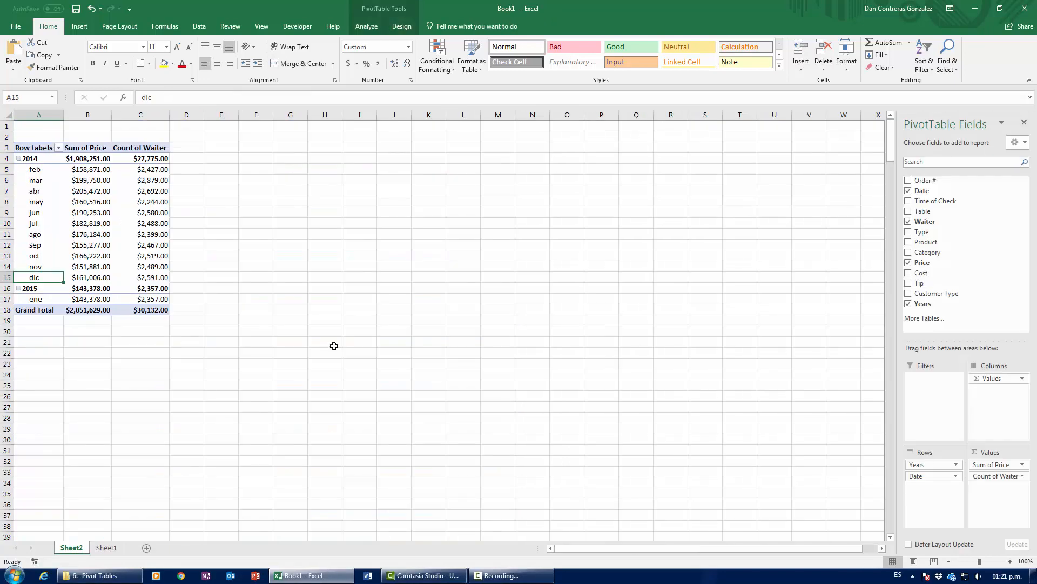
Examine the monthly Count of Waiter figures on Sheet2 and remove that field from the pivot table's values
click(71, 547)
click(153, 172)
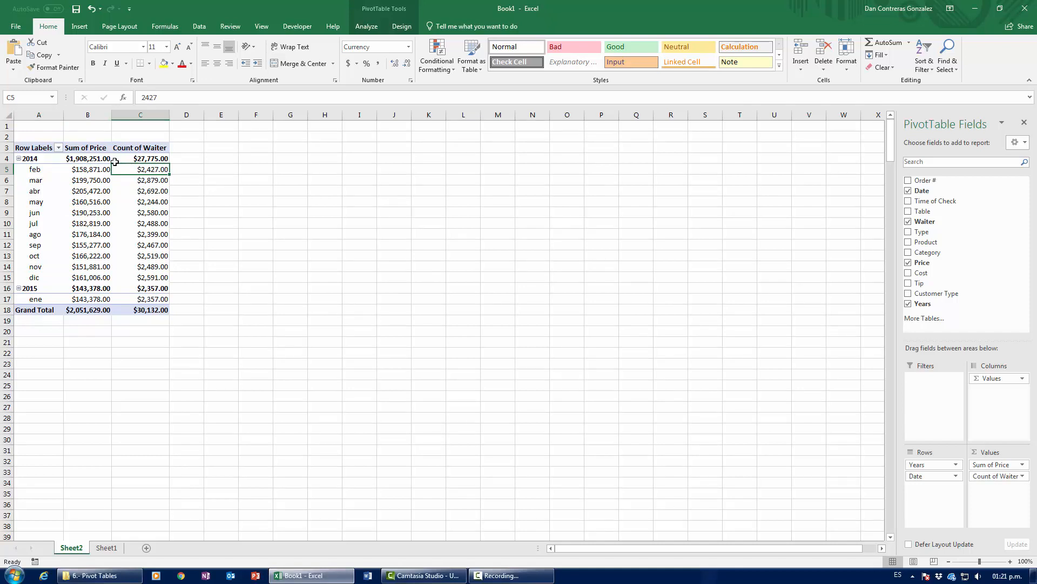
click(28, 191)
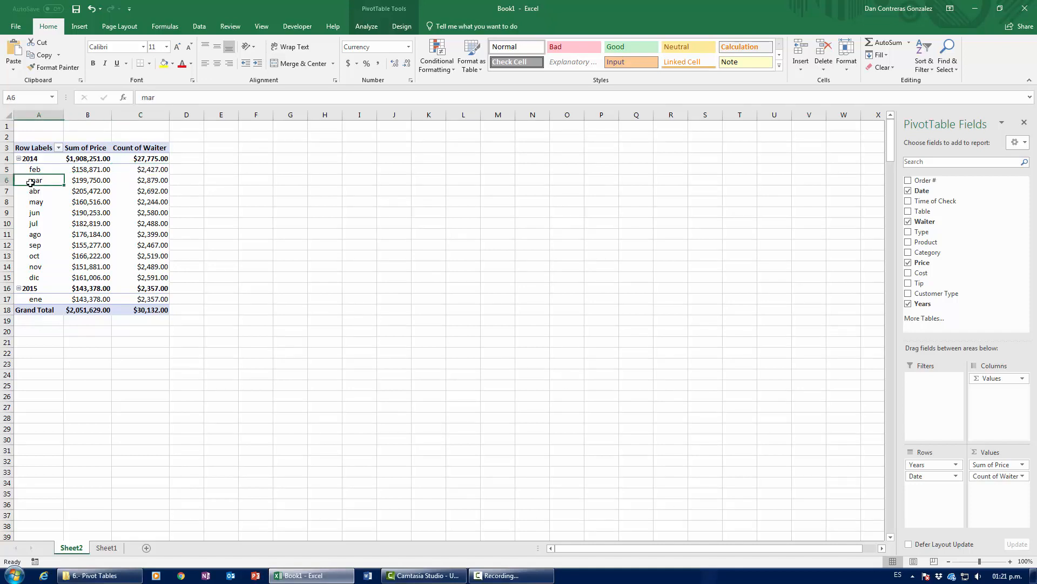
click(25, 201)
click(31, 222)
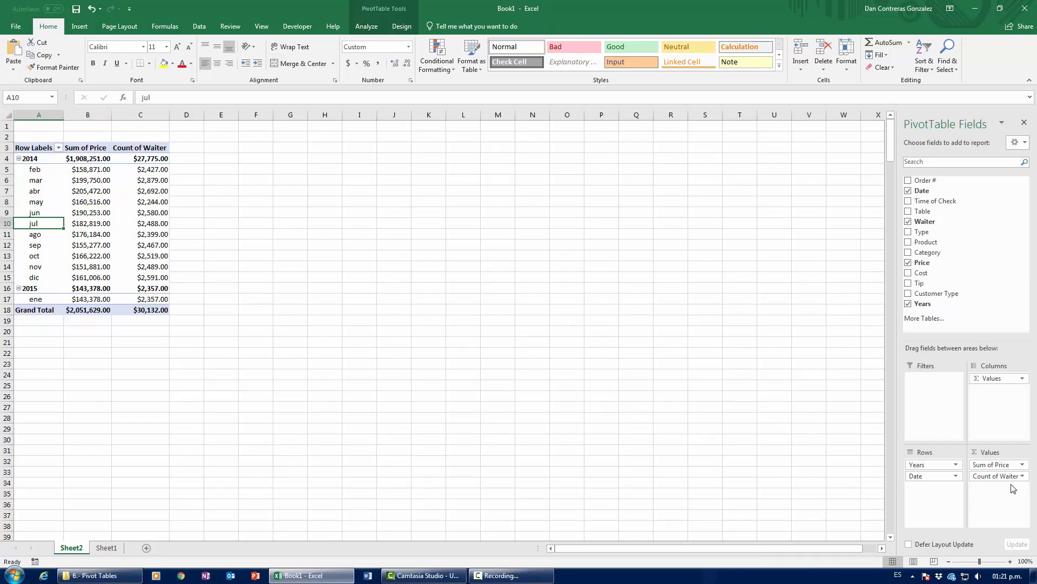
drag(1010, 481, 746, 403)
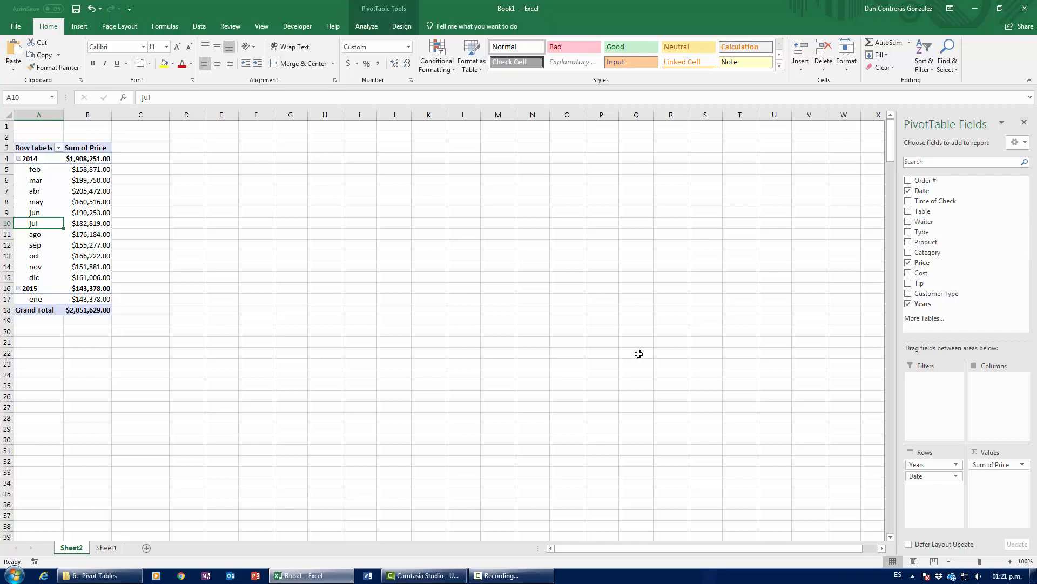
Add the Type field to the pivot table's columns and review the resulting Drink and Meal columns
click(105, 212)
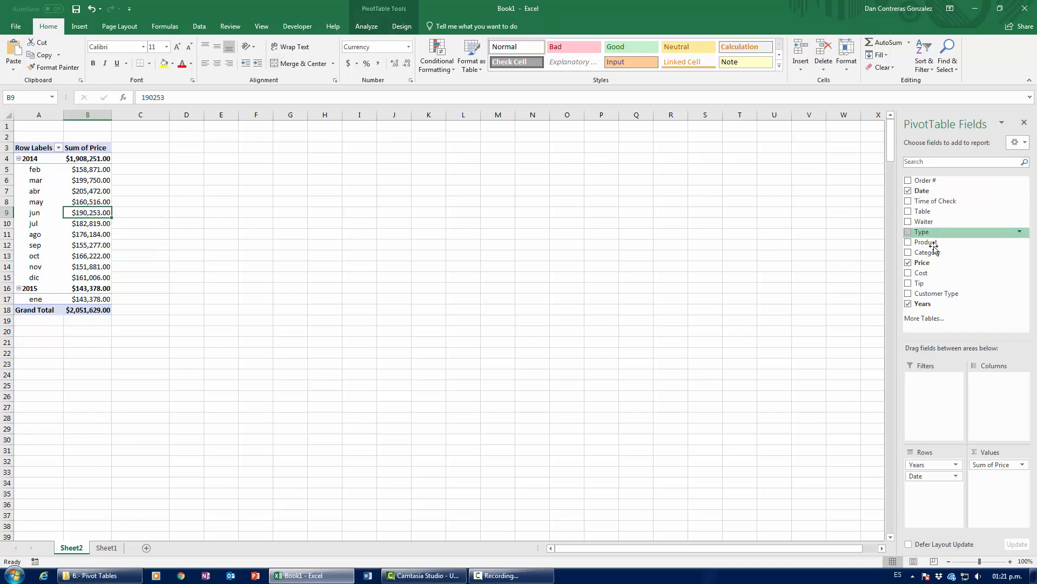
drag(934, 235, 961, 384)
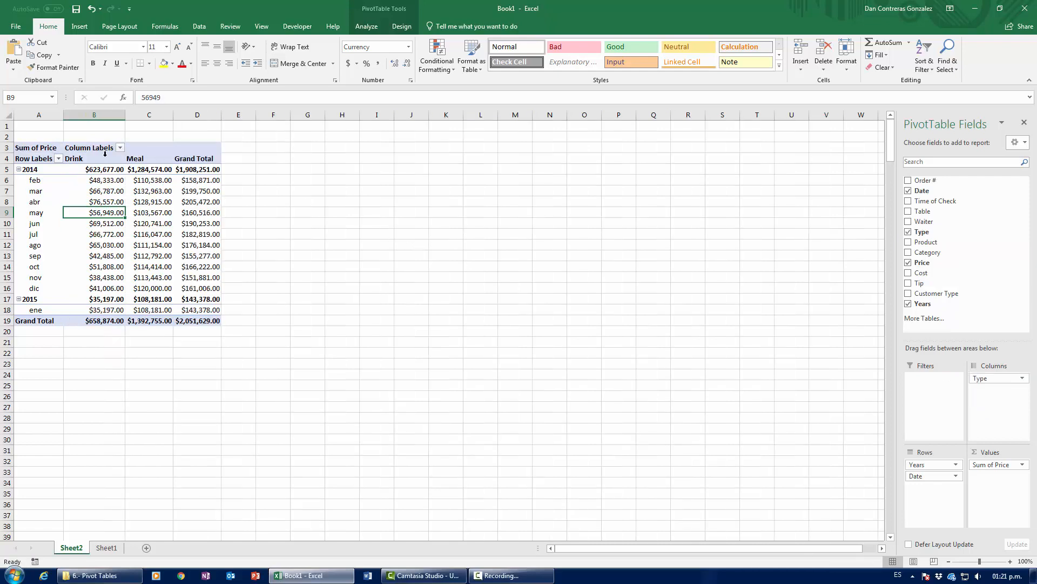
drag(89, 158, 93, 311)
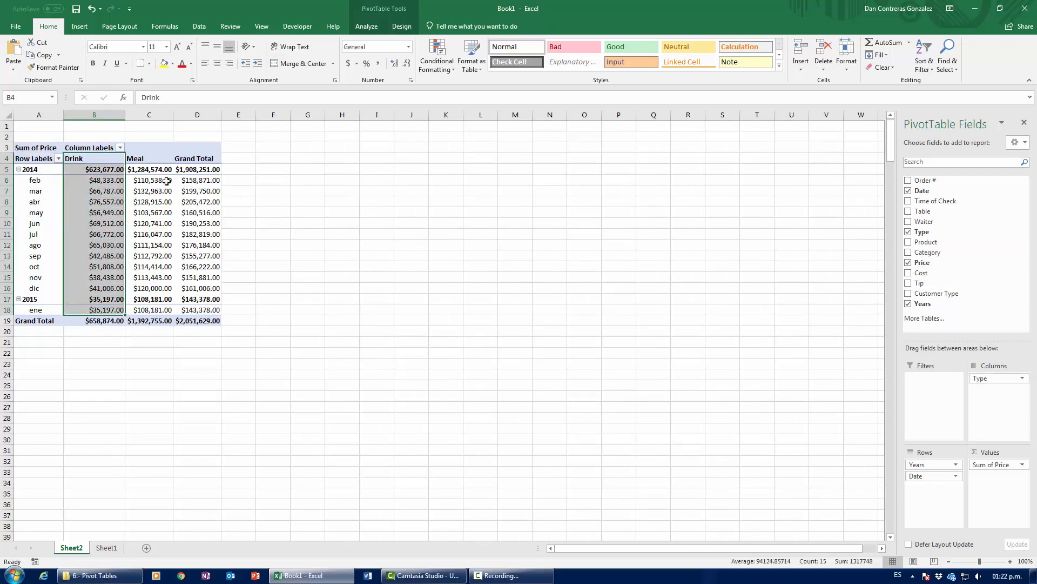
drag(152, 159, 161, 311)
click(157, 212)
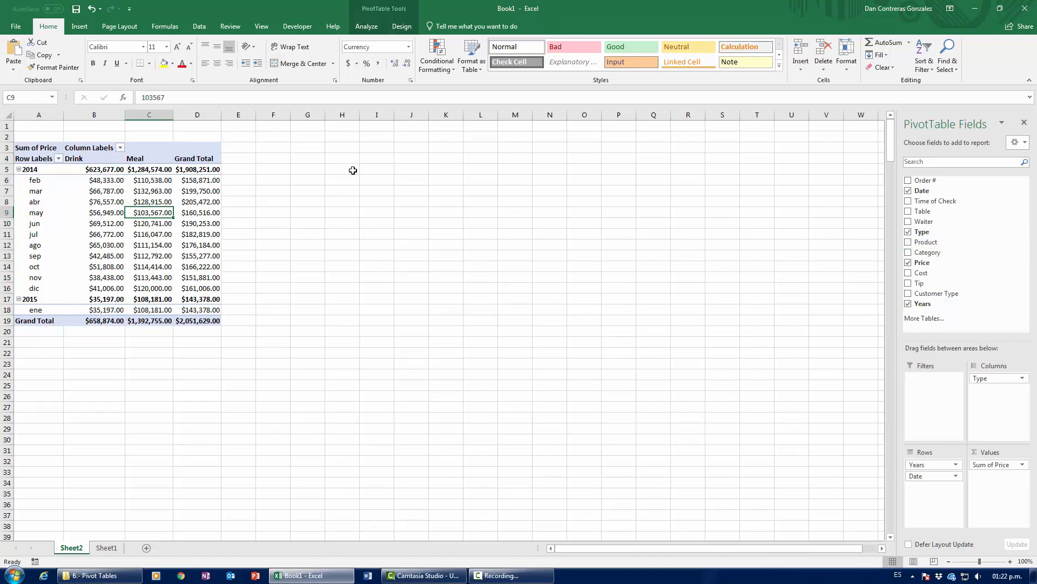
Examine the Drink and Meal column headings in row 4 and the empty cells beside the pivot table
click(87, 159)
click(138, 161)
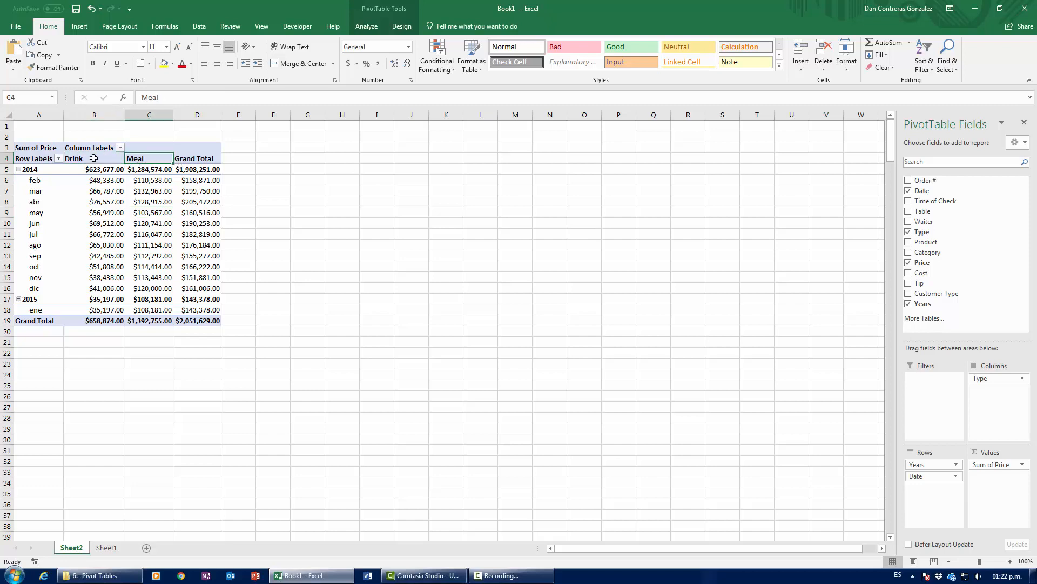
drag(94, 158, 151, 159)
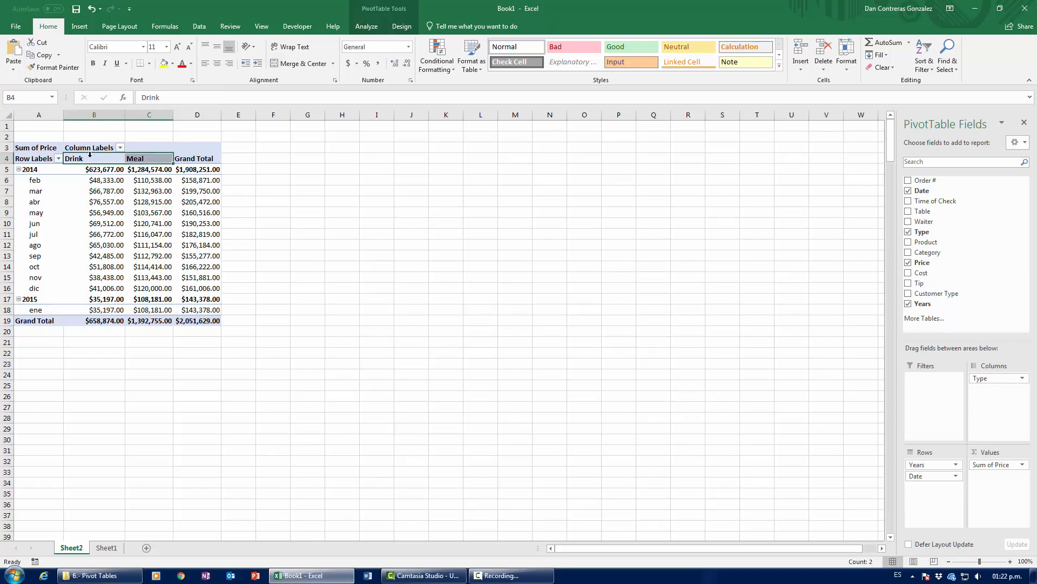
click(165, 158)
click(189, 159)
click(233, 160)
click(279, 159)
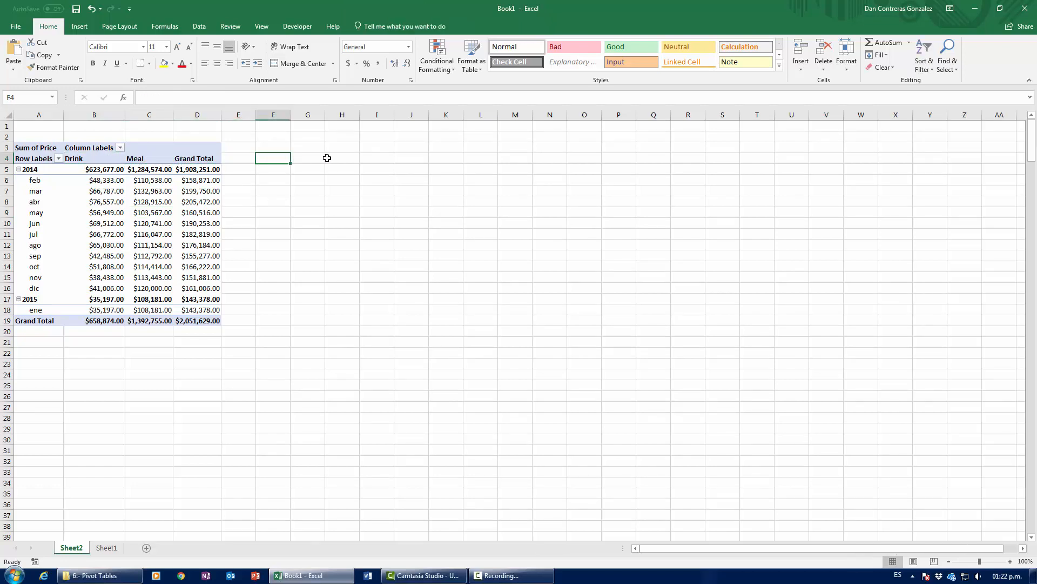
click(331, 158)
click(95, 160)
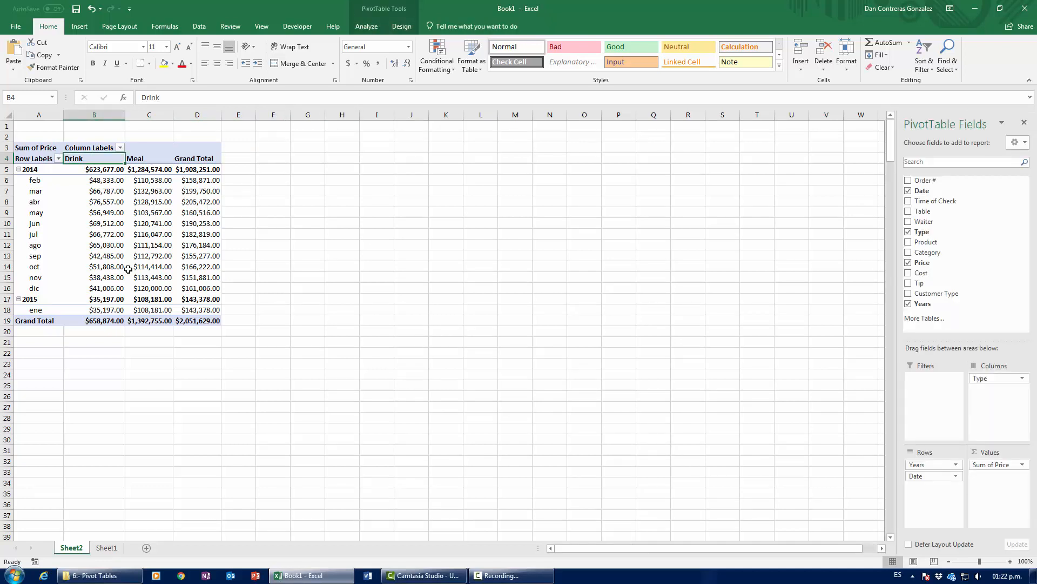
Examine the June 2014 row across the Drink, Meal and Grand Total columns
drag(36, 225, 232, 222)
click(111, 226)
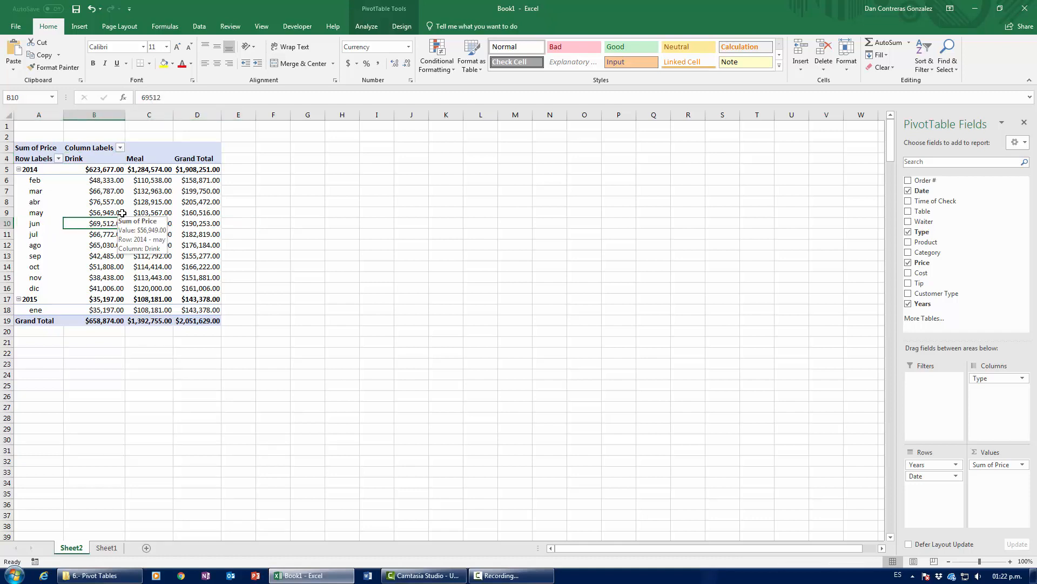
click(156, 215)
click(167, 224)
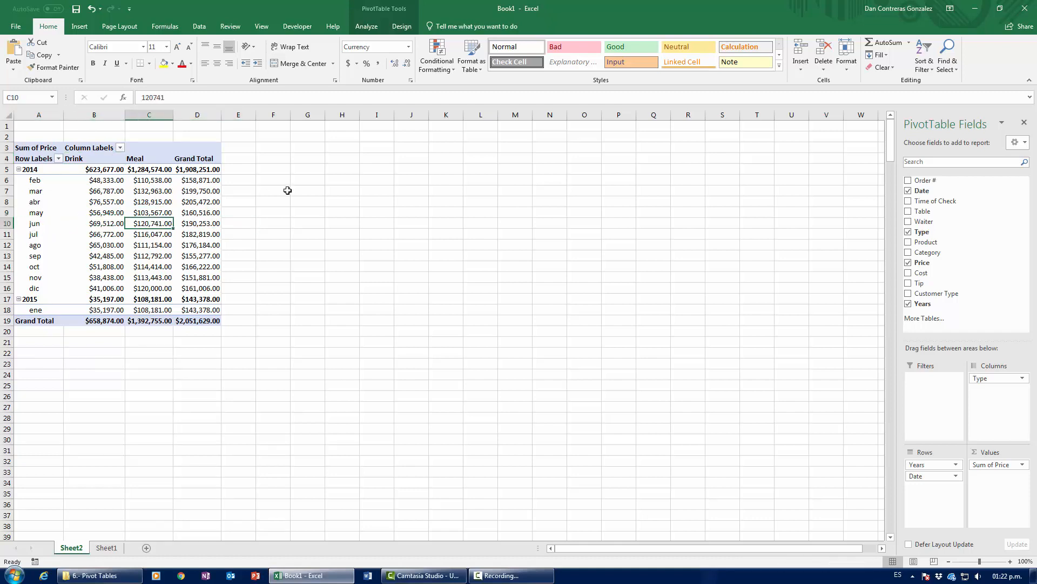
click(193, 223)
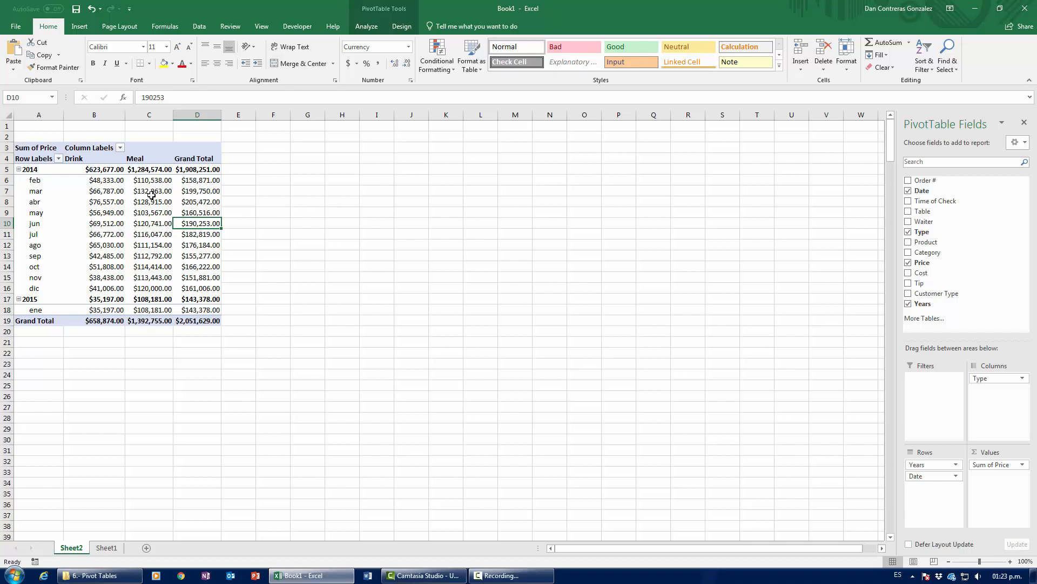
Check the available Category values in the orders table on Sheet1 and return to the Sheet2 pivot table
mouse_move(167, 237)
click(107, 548)
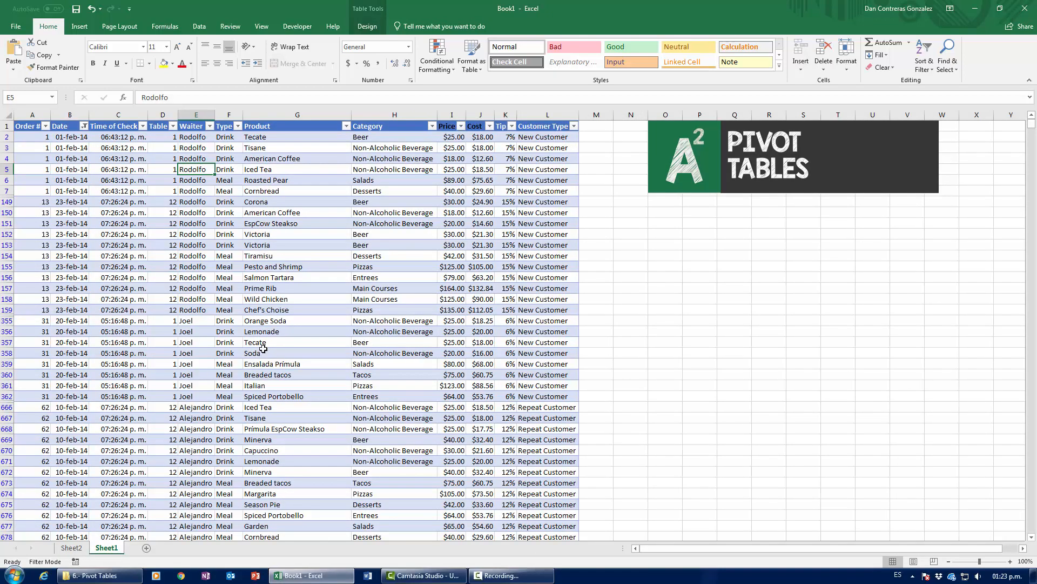
click(432, 126)
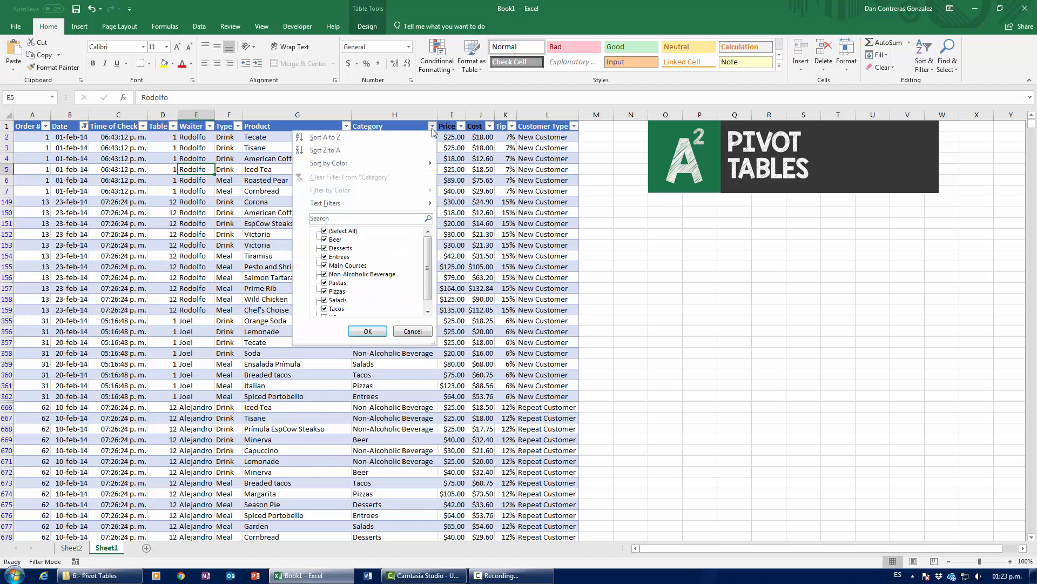
click(432, 126)
click(80, 552)
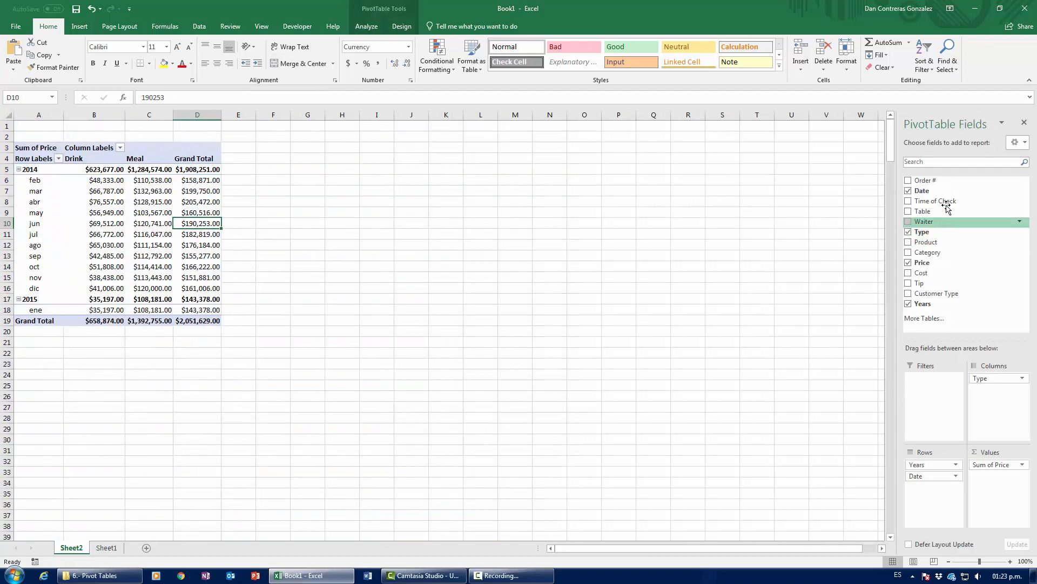
Try nesting Category under Type in the pivot table's columns, review the Wine column, and remove Category again
drag(932, 256, 993, 392)
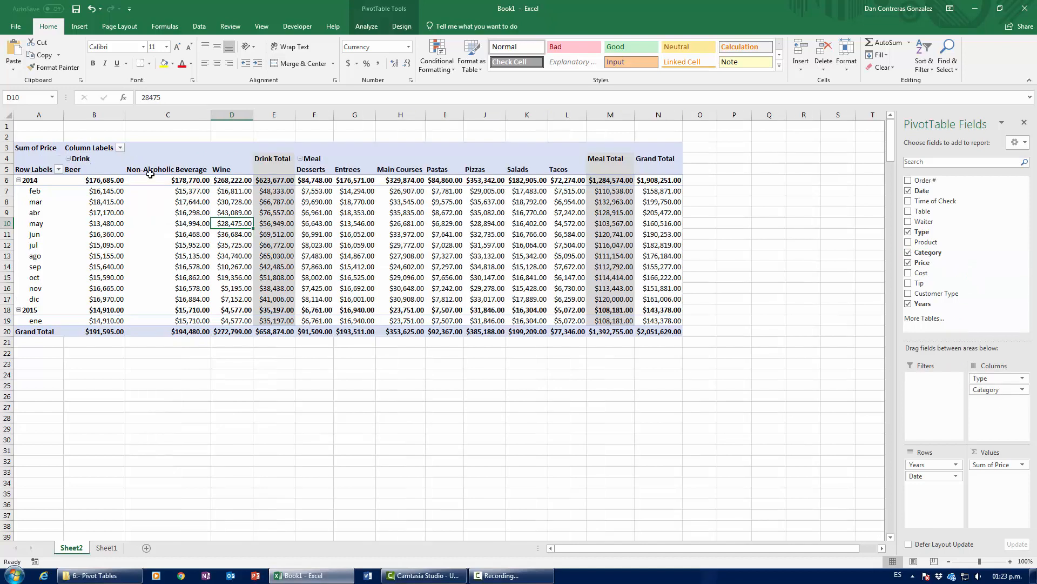
drag(236, 196, 225, 332)
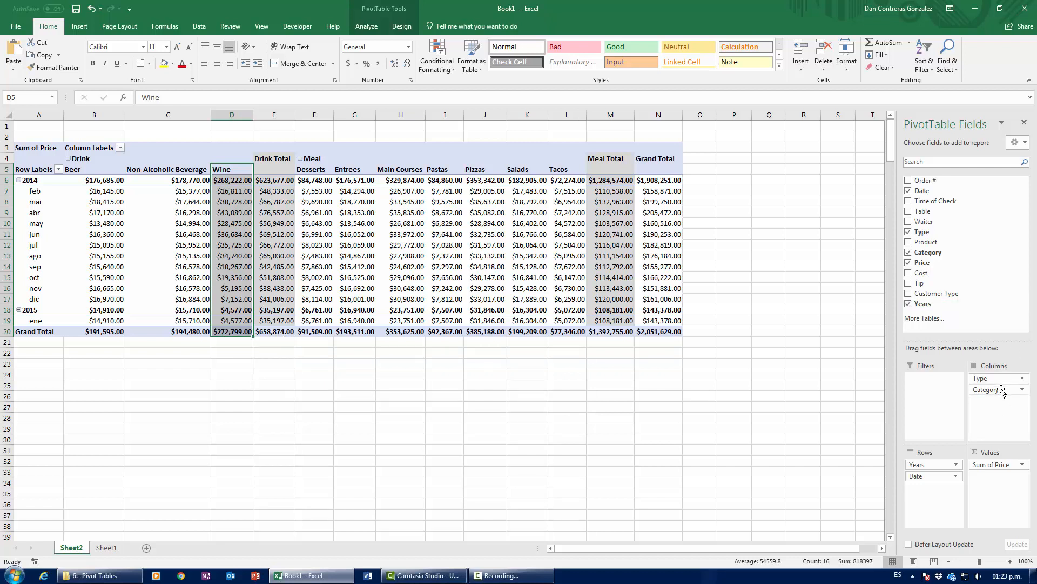
drag(1001, 390, 728, 334)
click(119, 192)
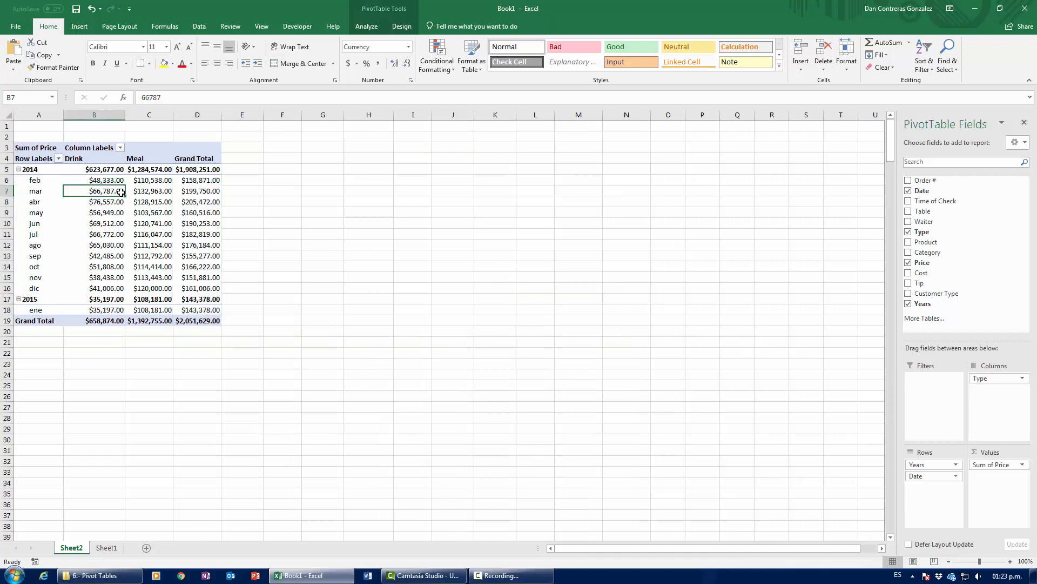
Add the Waiter field as a report filter above the pivot table and review its filter cell
mouse_move(120, 192)
drag(940, 225, 923, 391)
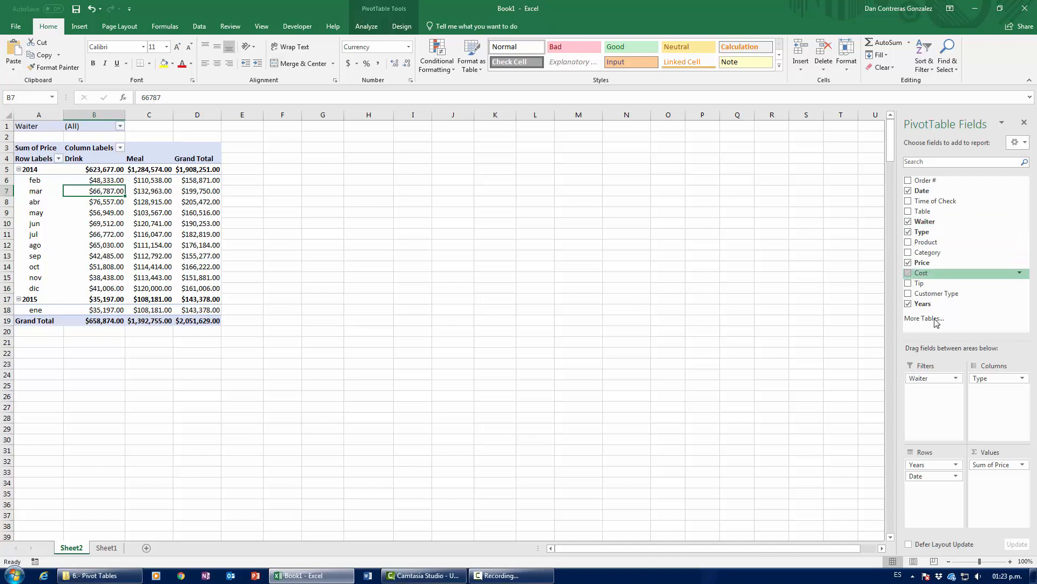
drag(38, 126, 95, 126)
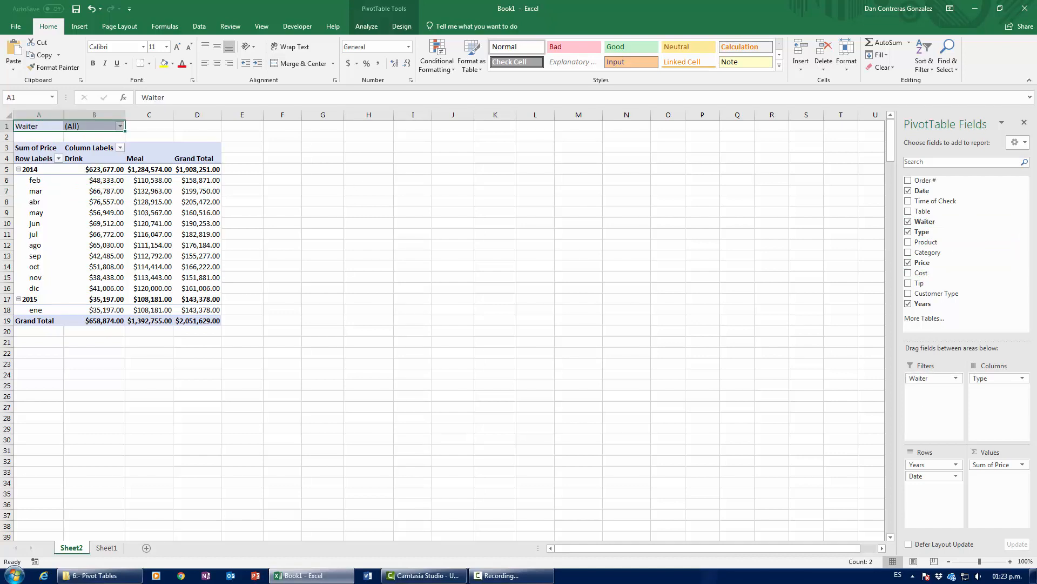
click(188, 132)
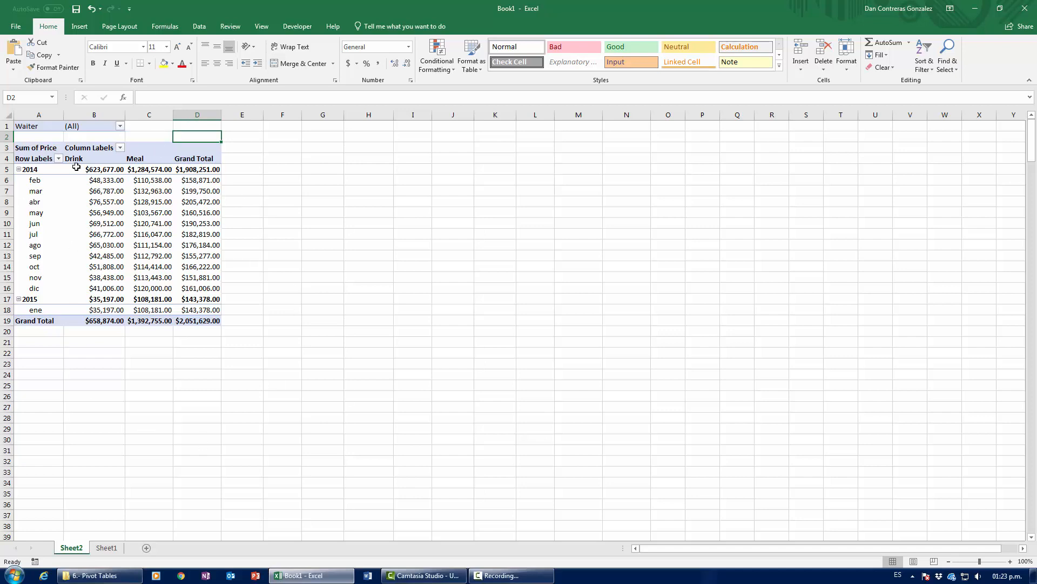
click(92, 127)
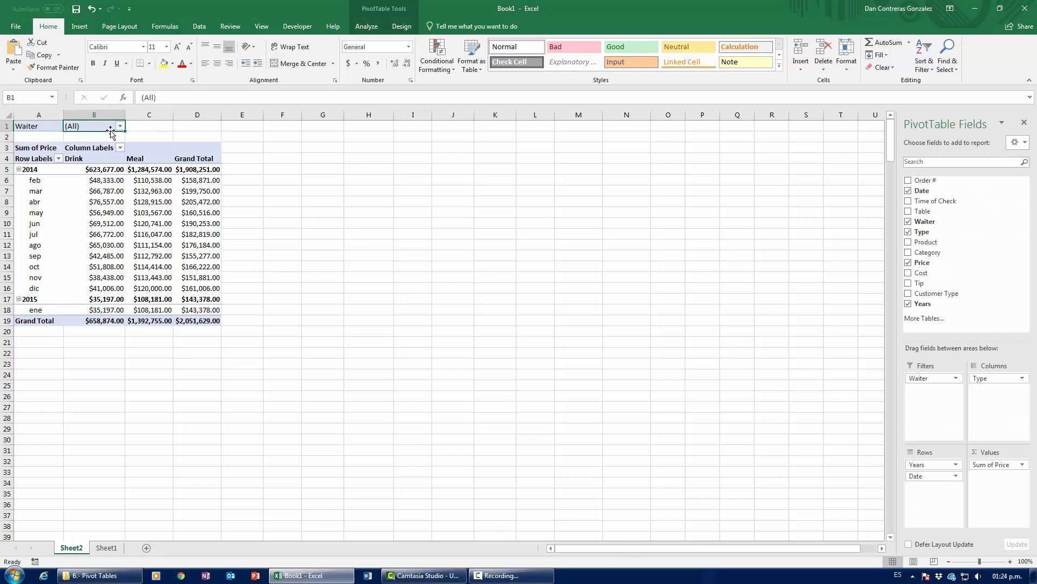
Filter the pivot table to the last waiter in the list and review that waiter's sums
click(118, 126)
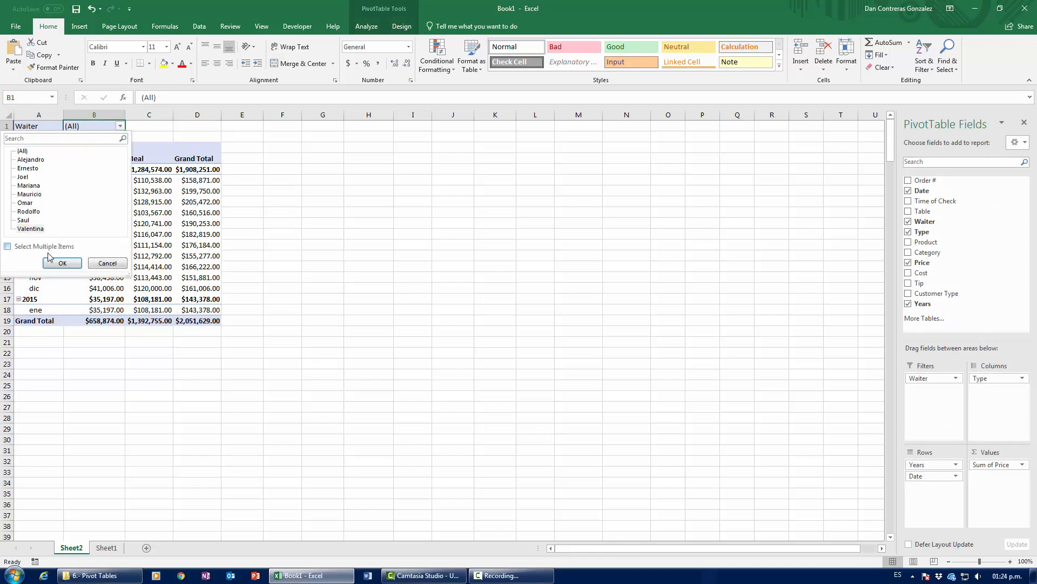
click(62, 263)
click(161, 212)
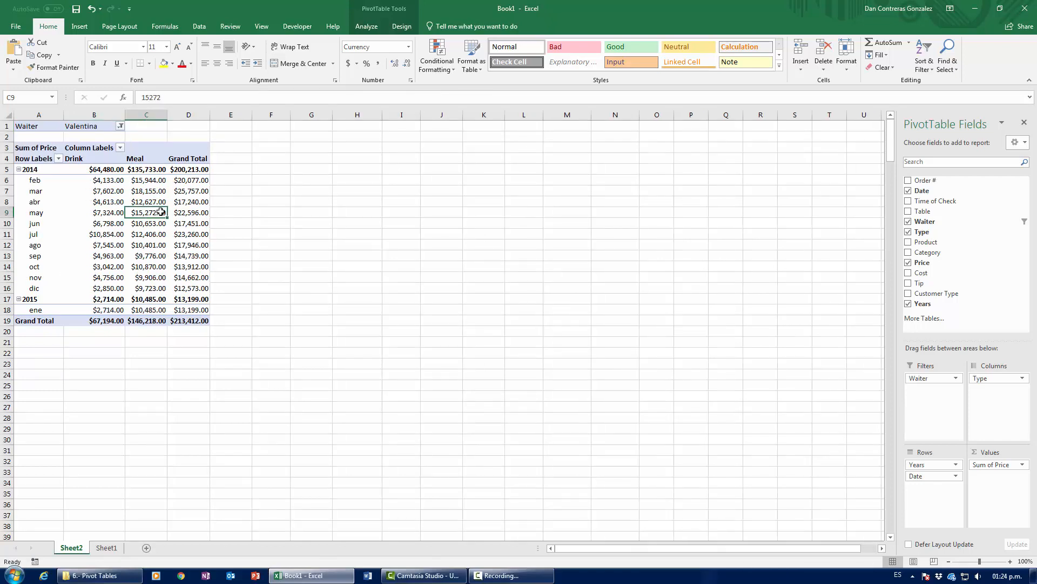
mouse_move(161, 211)
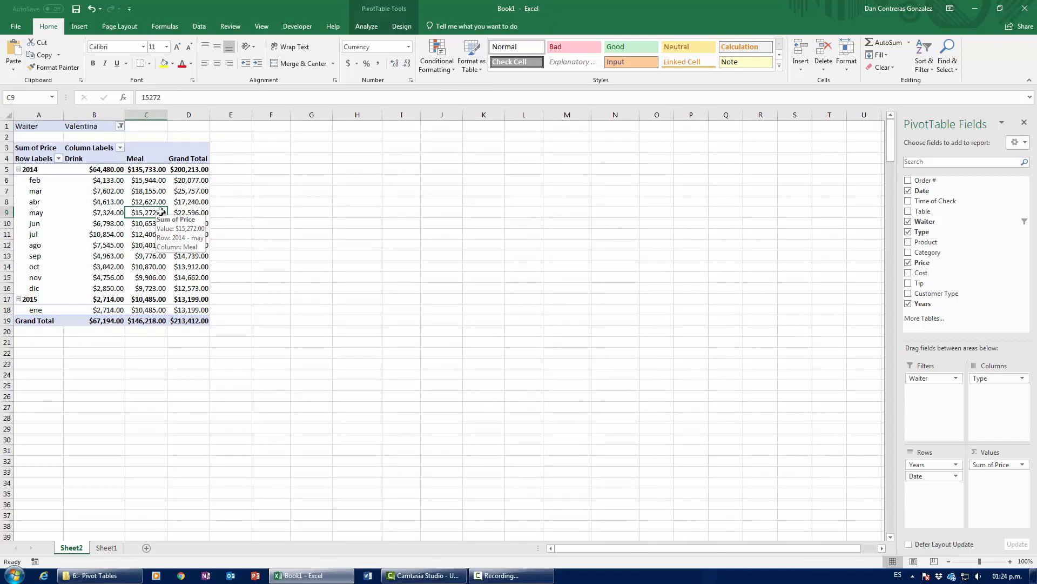
mouse_move(65, 299)
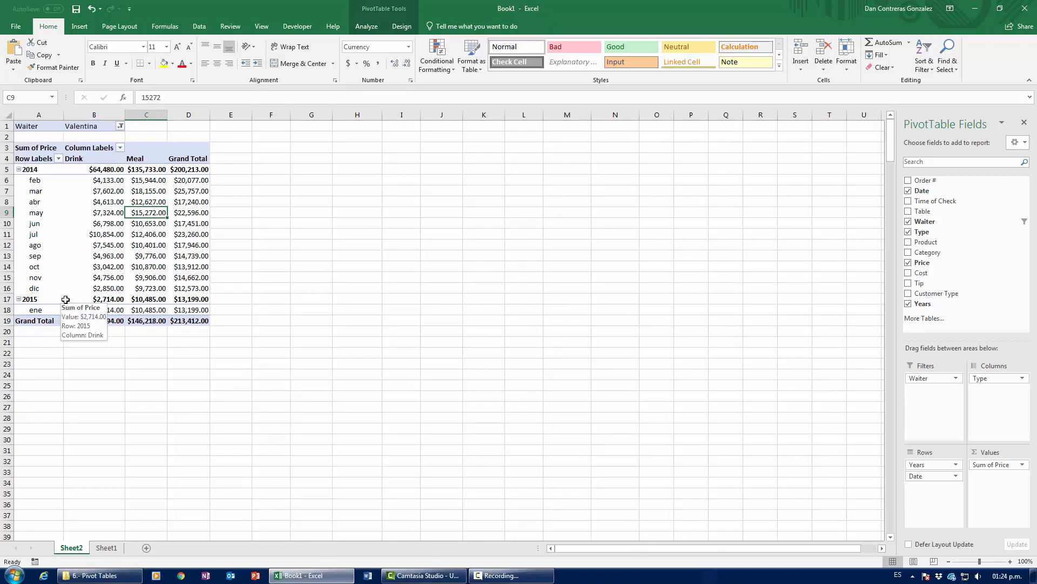
Switch the pivot table's Waiter report filter to the sixth waiter in the list
click(121, 126)
click(25, 203)
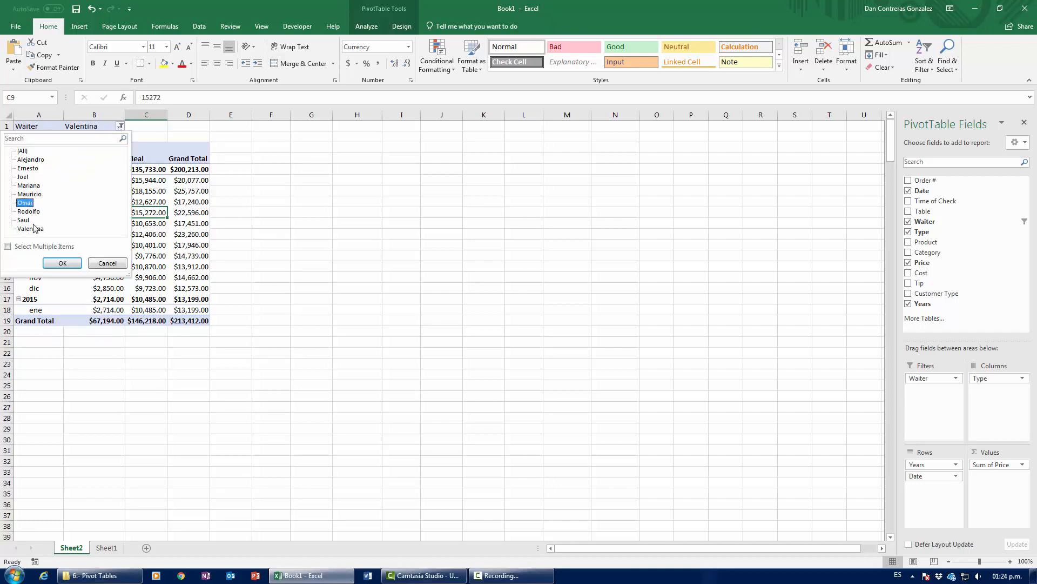
click(62, 264)
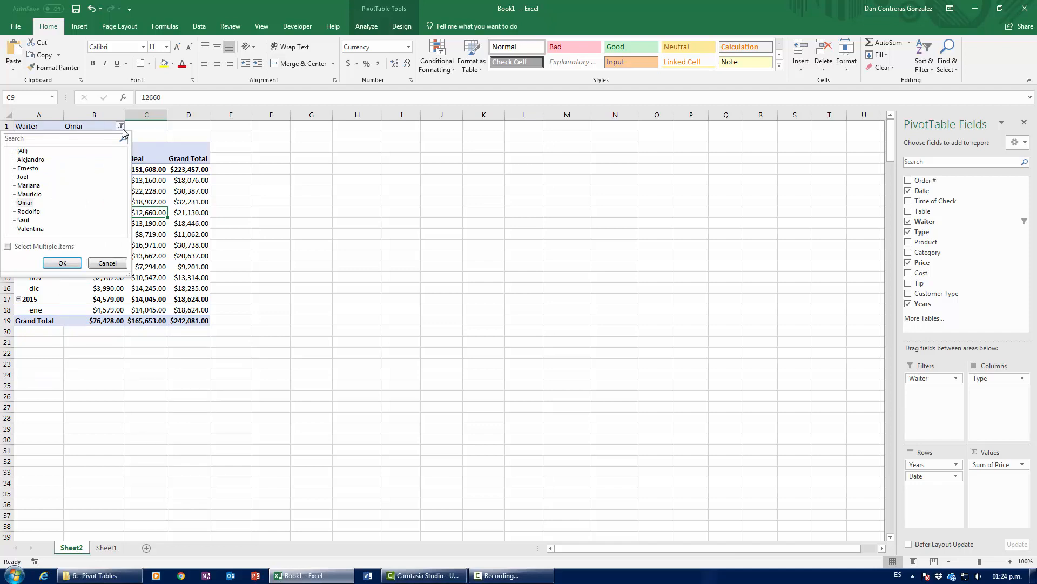
Allow multiple items in the Waiter report filter, select only the fourth and fifth waiters, and review their combined sums
click(8, 246)
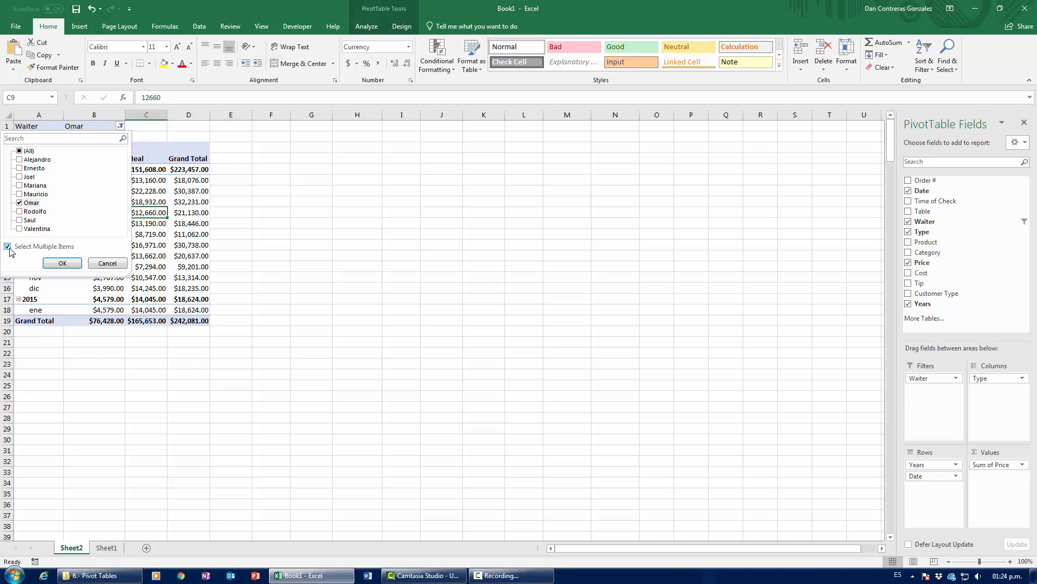
click(19, 203)
click(20, 185)
click(20, 194)
click(60, 263)
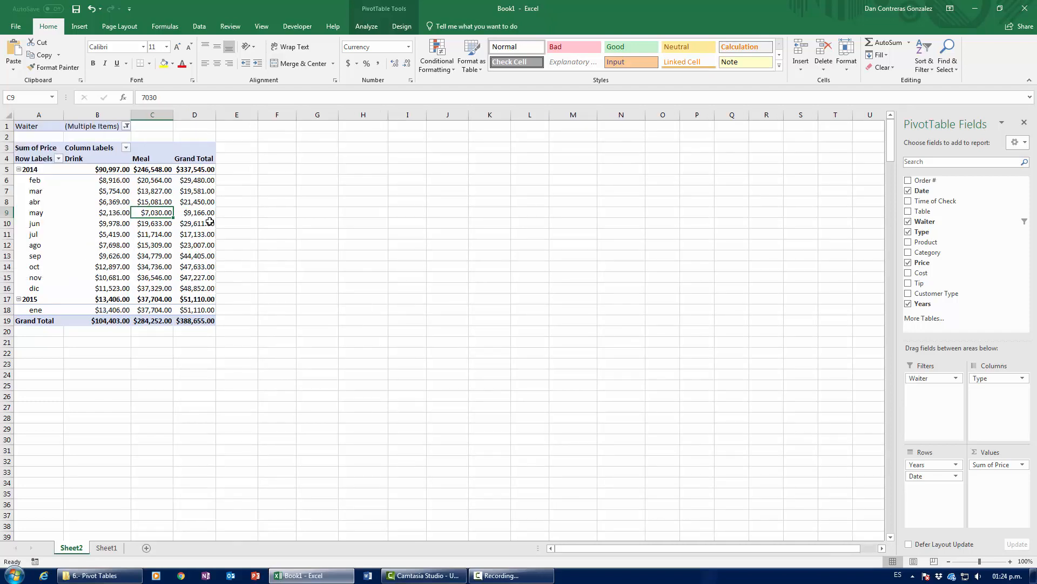
mouse_move(209, 221)
mouse_move(160, 227)
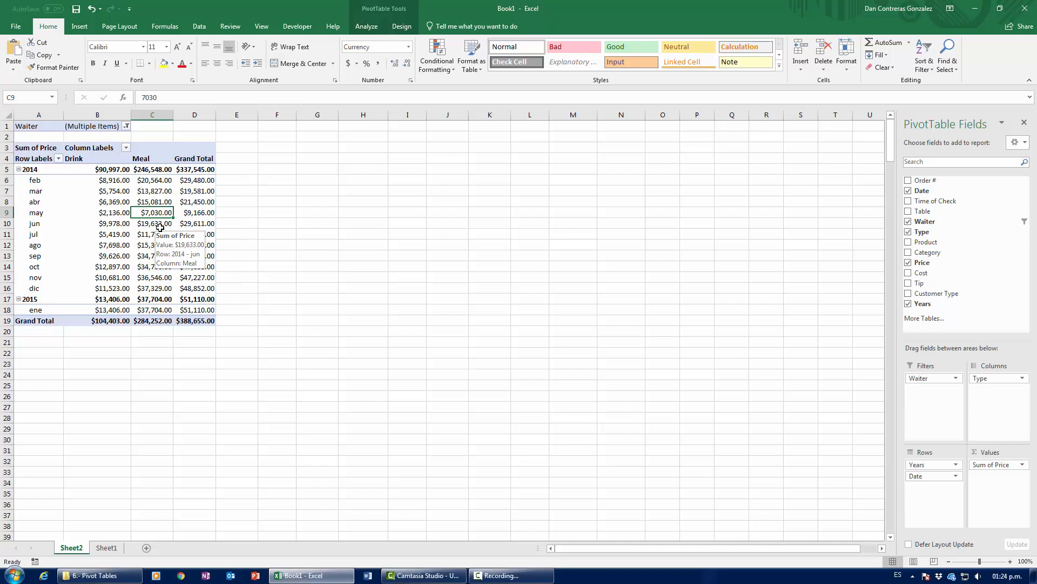
Review the Waiter filter cells and remove the Waiter field from the pivot table's report filters
drag(34, 126, 97, 127)
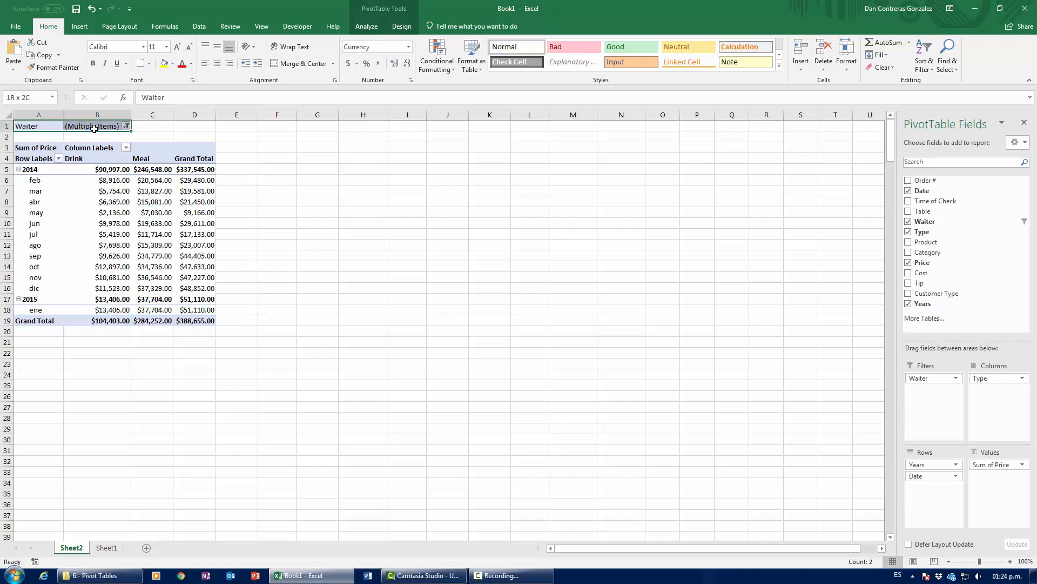
mouse_move(99, 170)
click(934, 377)
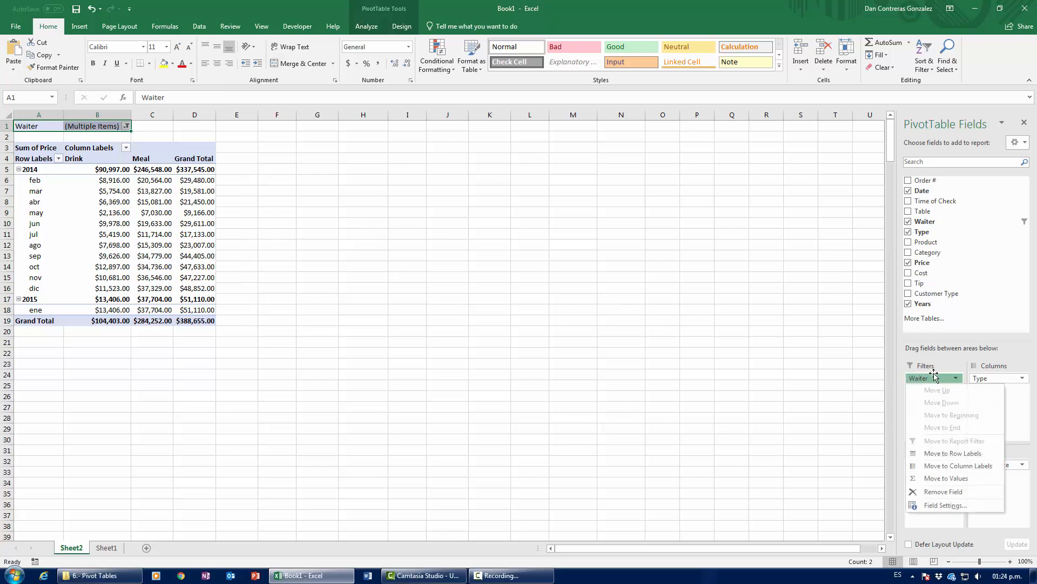
click(934, 377)
drag(934, 377, 273, 207)
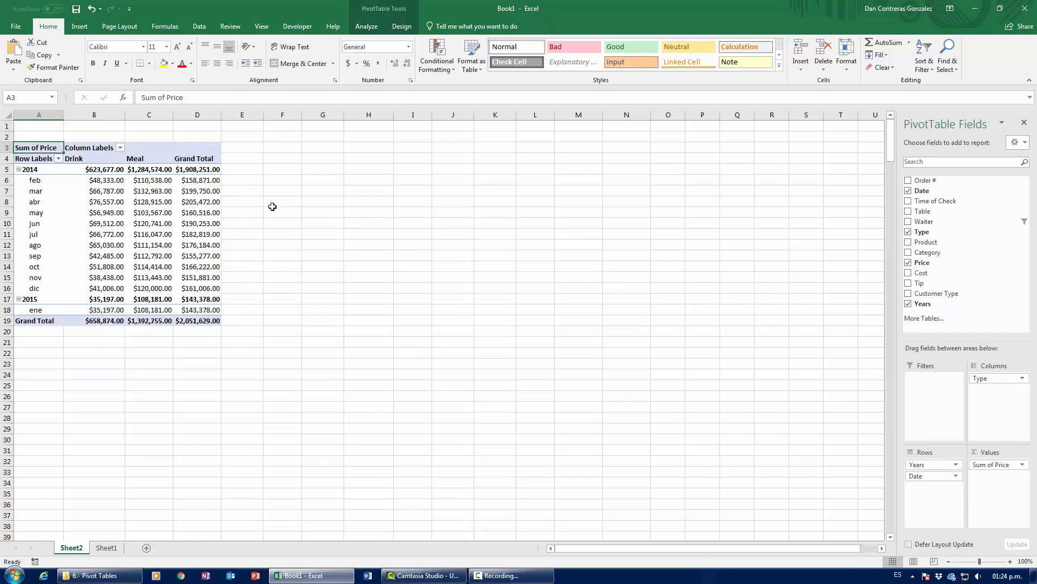
Insert a Waiter slicer, place it beside the pivot table, and enlarge it to about 11 cm high and 5.9 cm wide
click(156, 200)
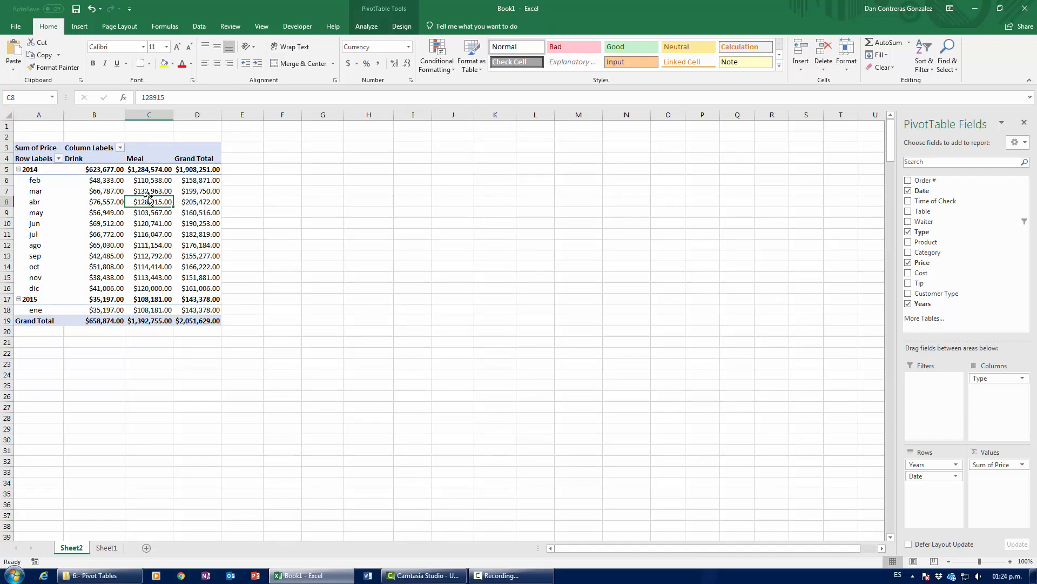
click(367, 27)
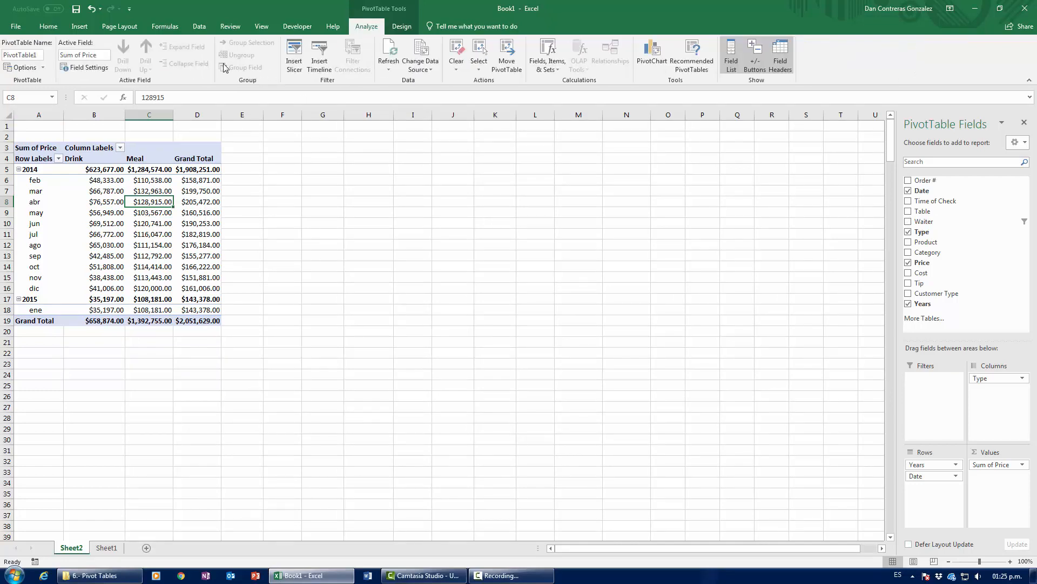
click(149, 258)
click(158, 235)
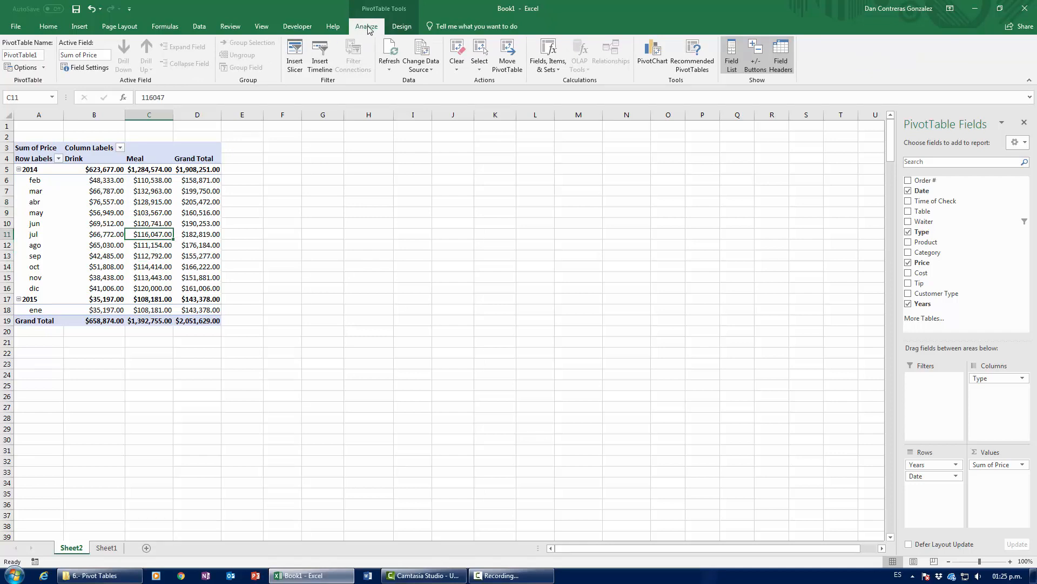
click(143, 201)
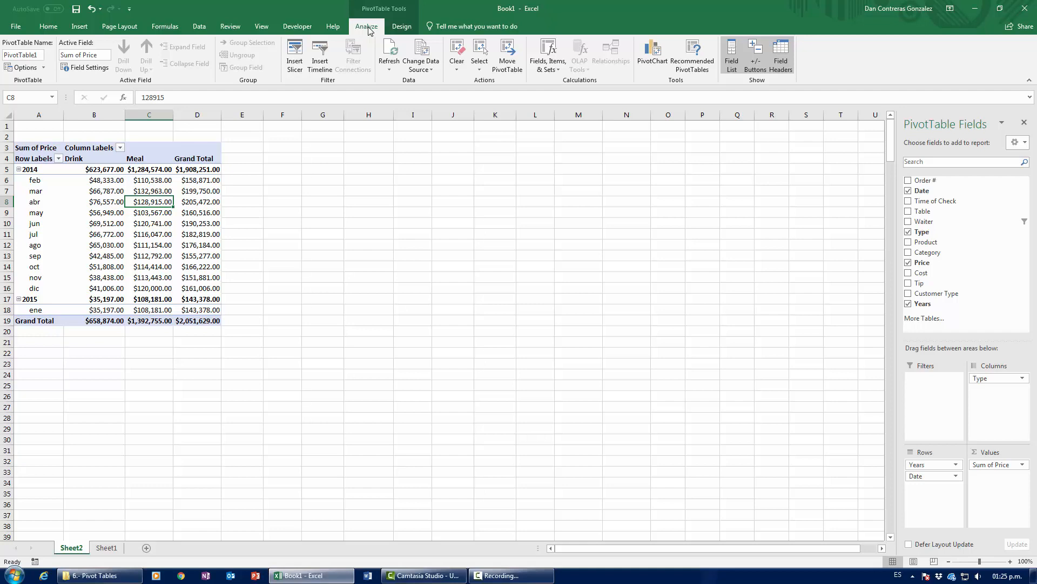
click(294, 64)
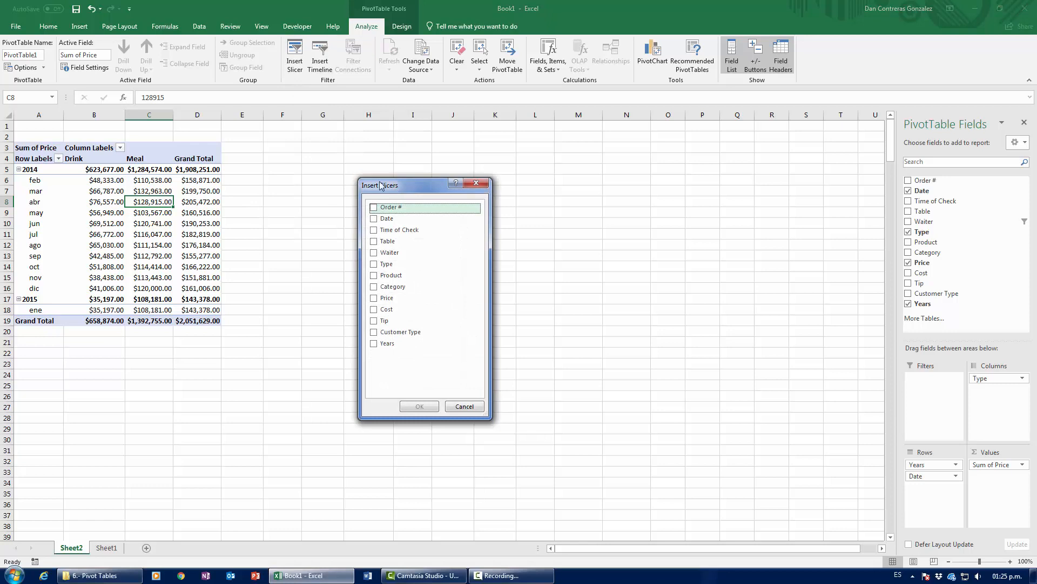
click(305, 219)
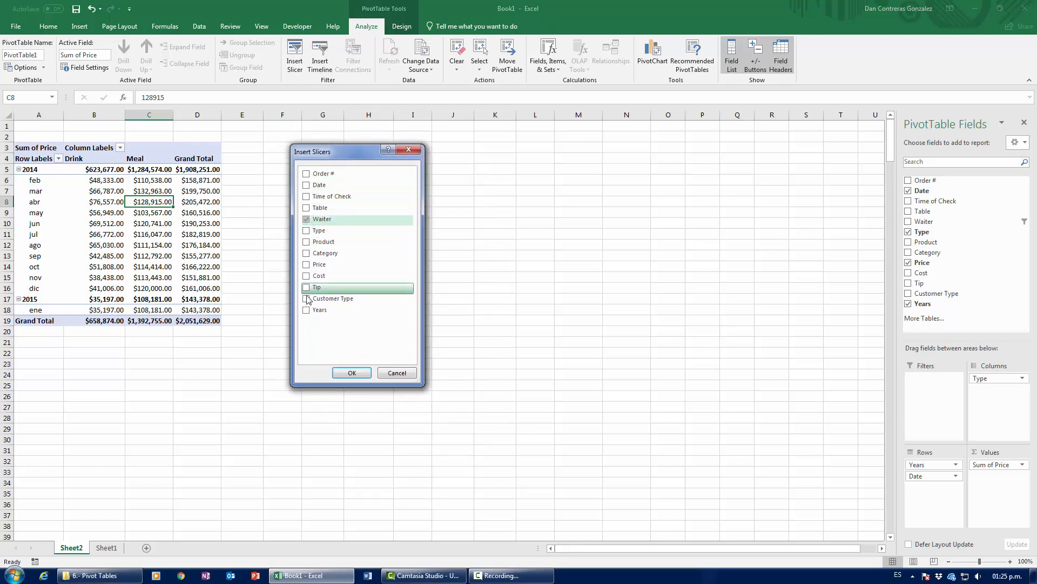
click(351, 373)
drag(429, 269, 307, 145)
drag(389, 304, 404, 384)
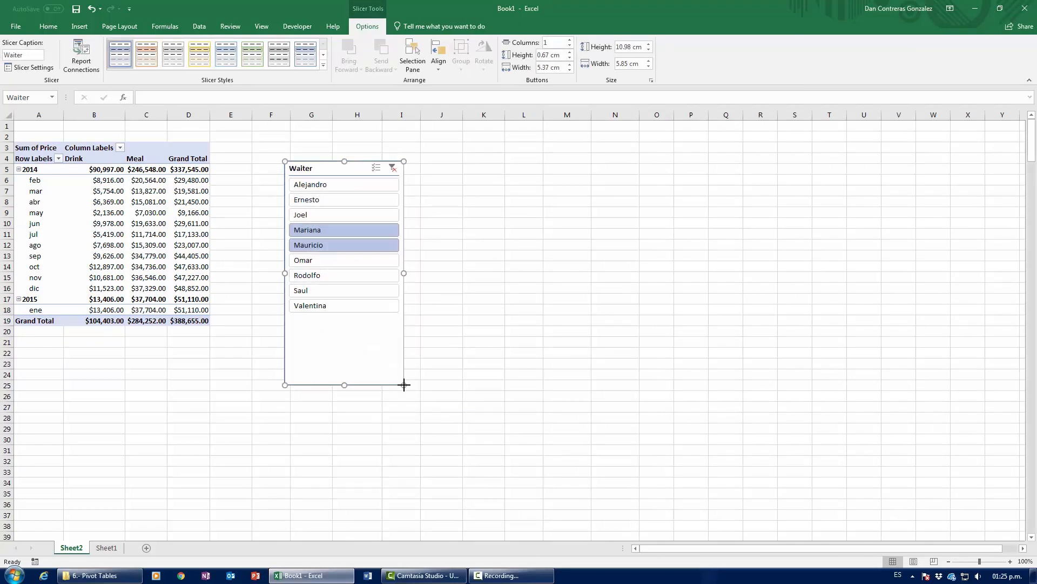
Filter the pivot table by each waiter in turn with the Waiter slicer, and clear the slicer's filter
click(339, 306)
click(331, 288)
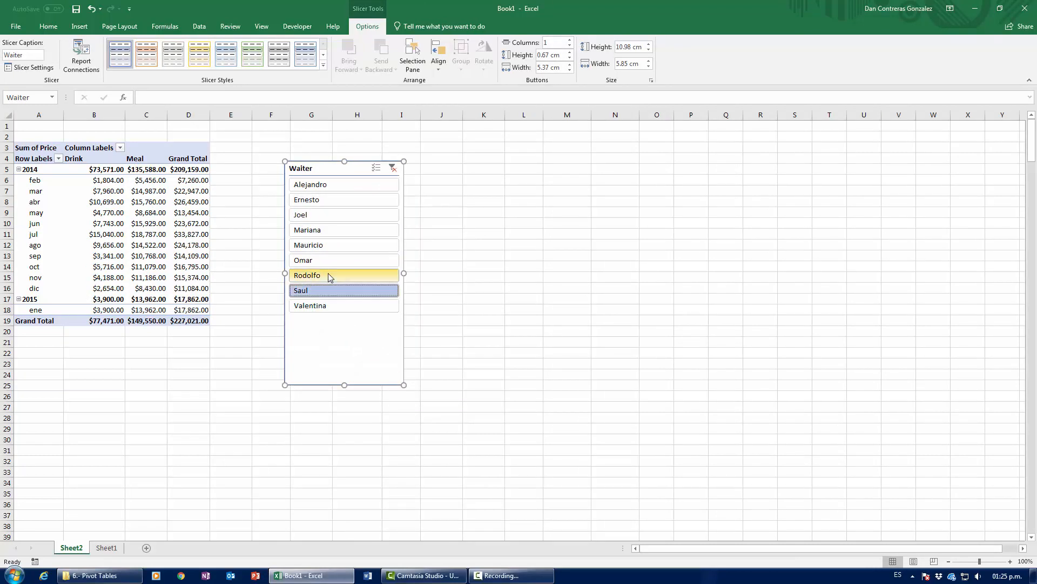
click(330, 276)
click(328, 262)
click(329, 246)
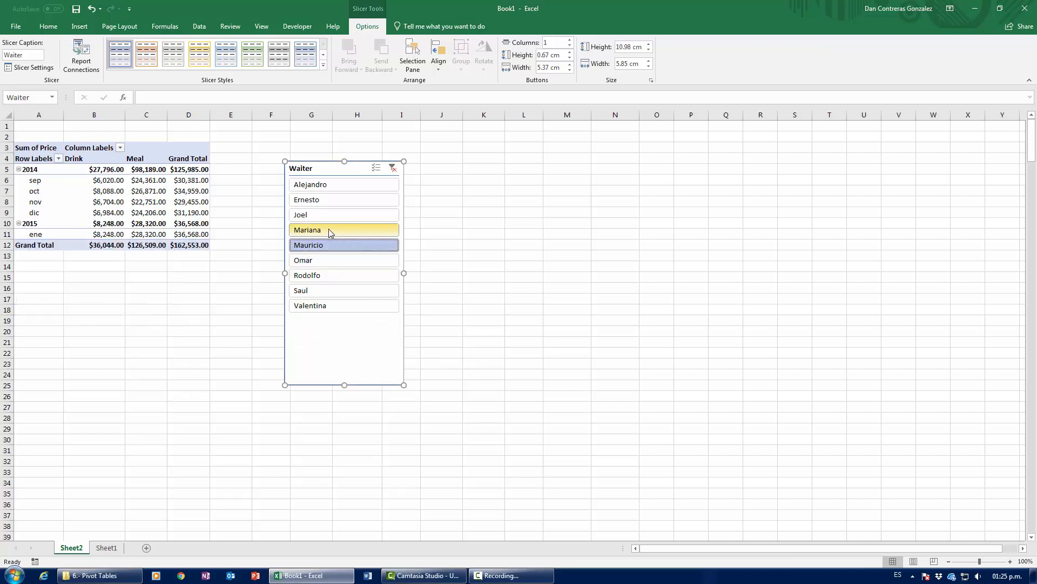
click(328, 229)
click(332, 215)
click(332, 200)
click(333, 185)
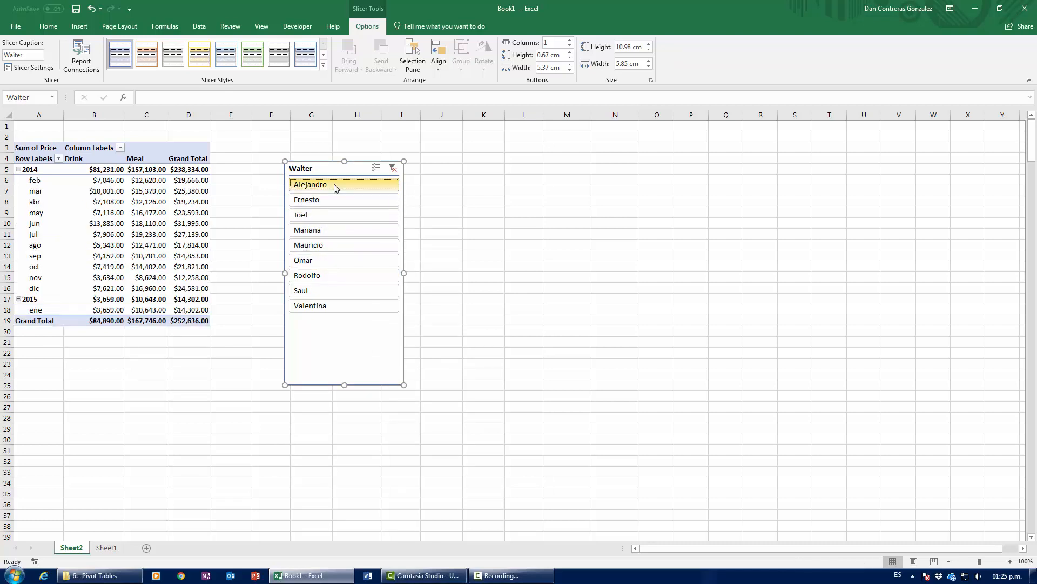
click(326, 260)
click(392, 168)
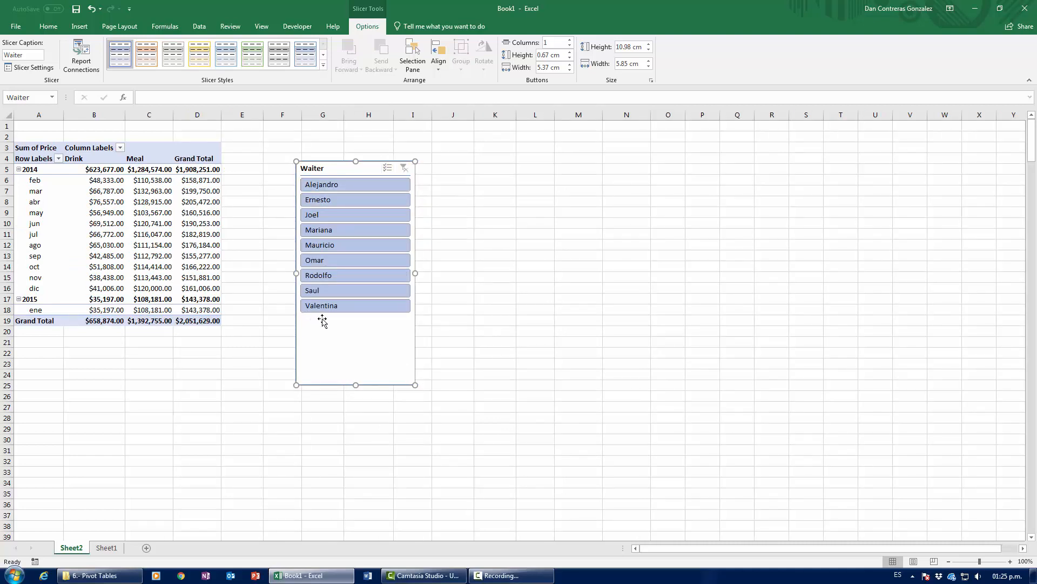
Filter the pivot table to the seventh waiter with the slicer, review that waiter's sums, and clear the filter
click(331, 275)
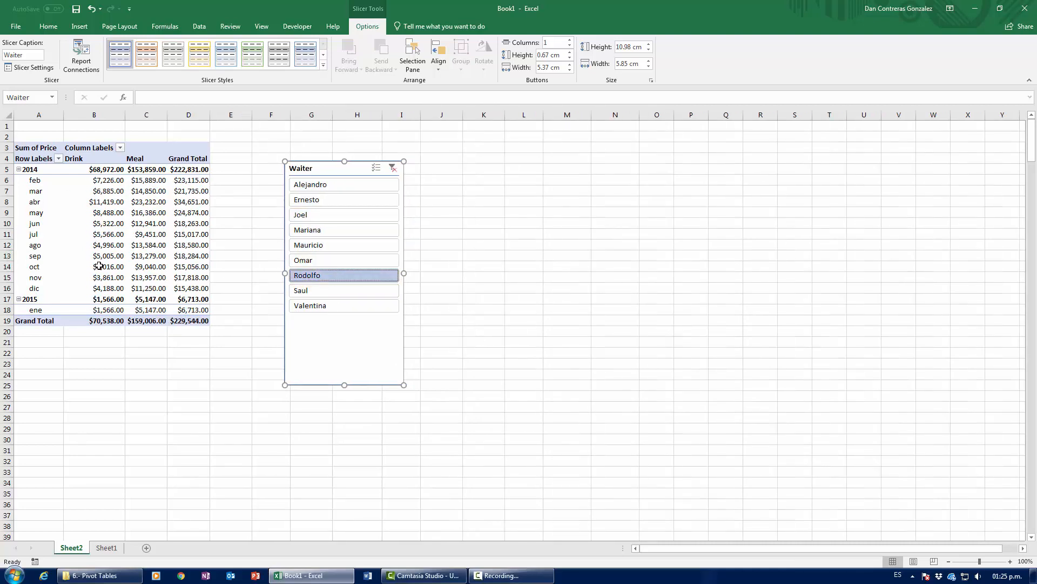
mouse_move(99, 264)
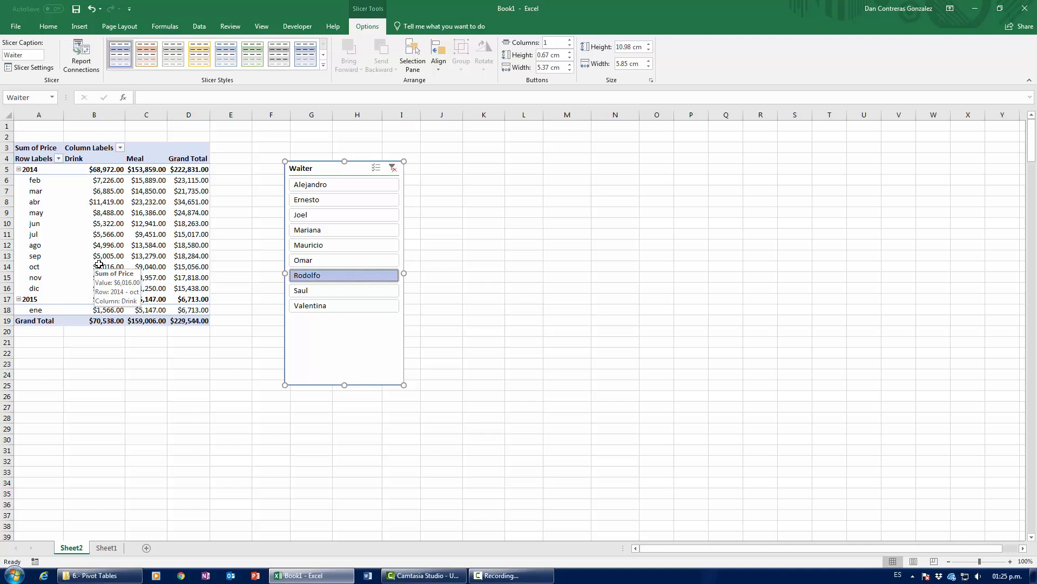
click(393, 170)
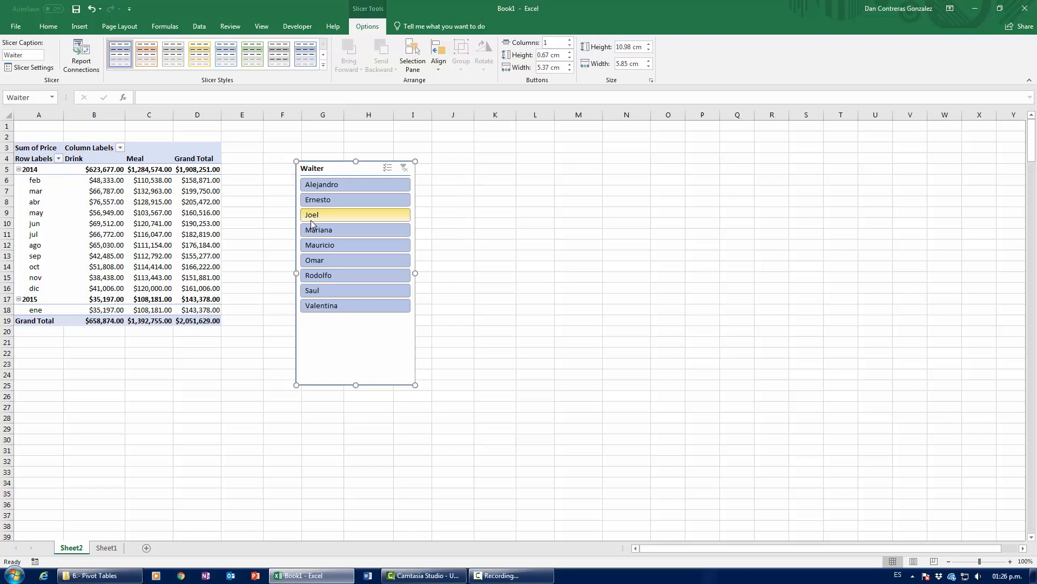
Try the slicer with the second, third, fifth and seventh waiters one after another, and clear the filter again
click(322, 199)
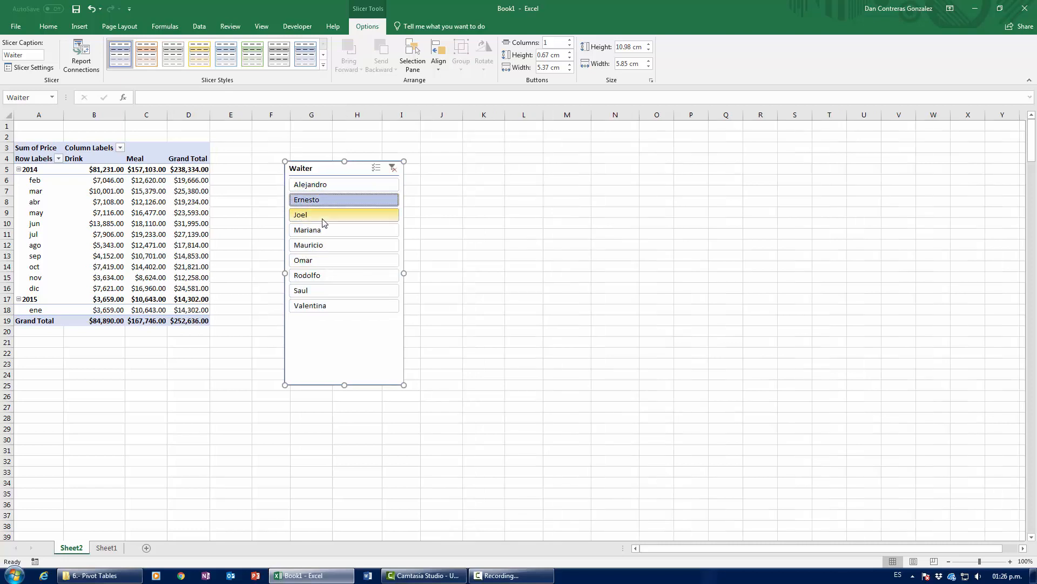
click(323, 216)
click(322, 245)
click(320, 277)
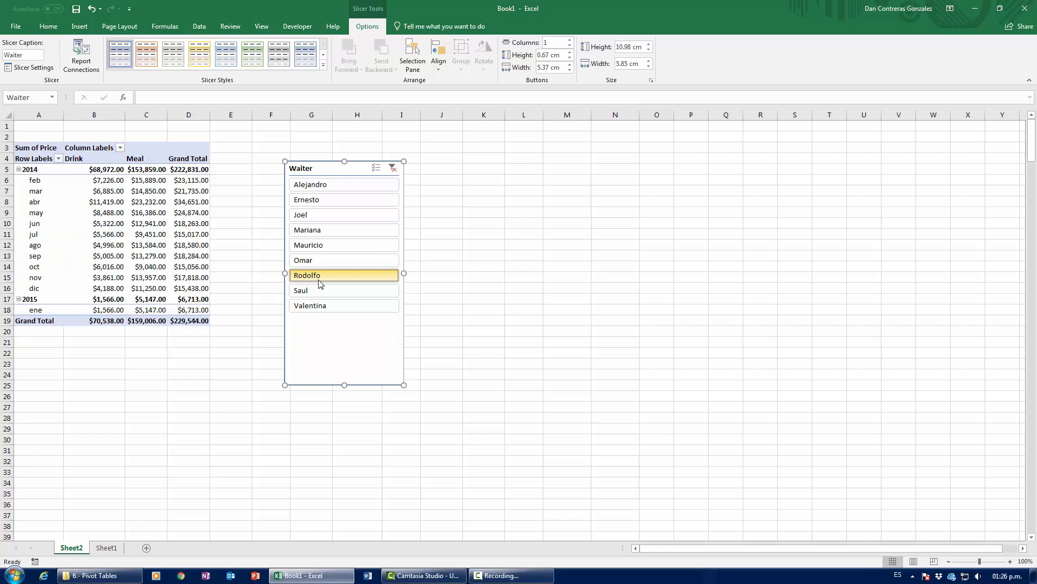
click(392, 168)
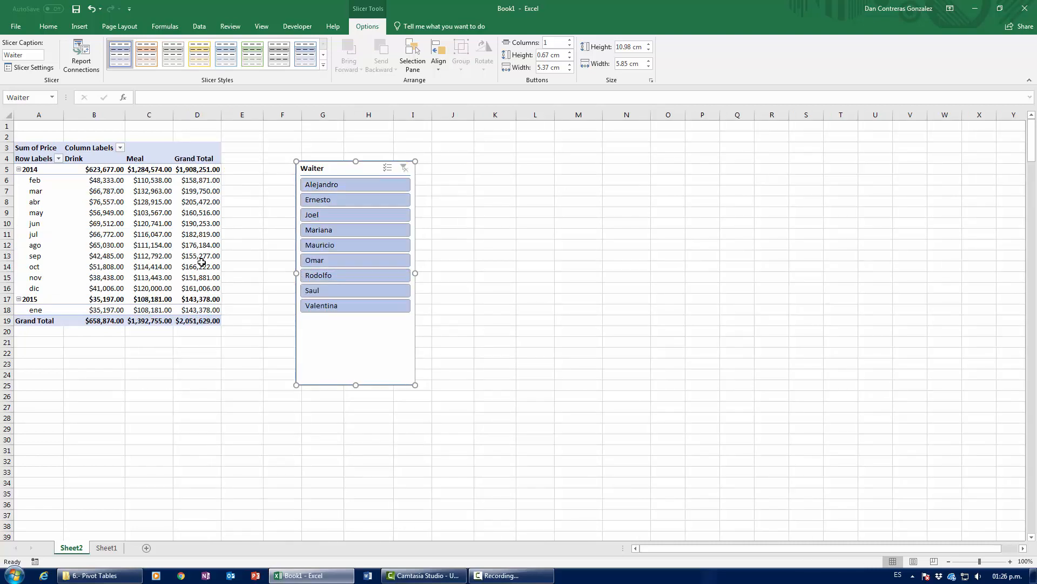
Examine the monthly Meal and Grand Total sums of the unfiltered pivot table
click(164, 223)
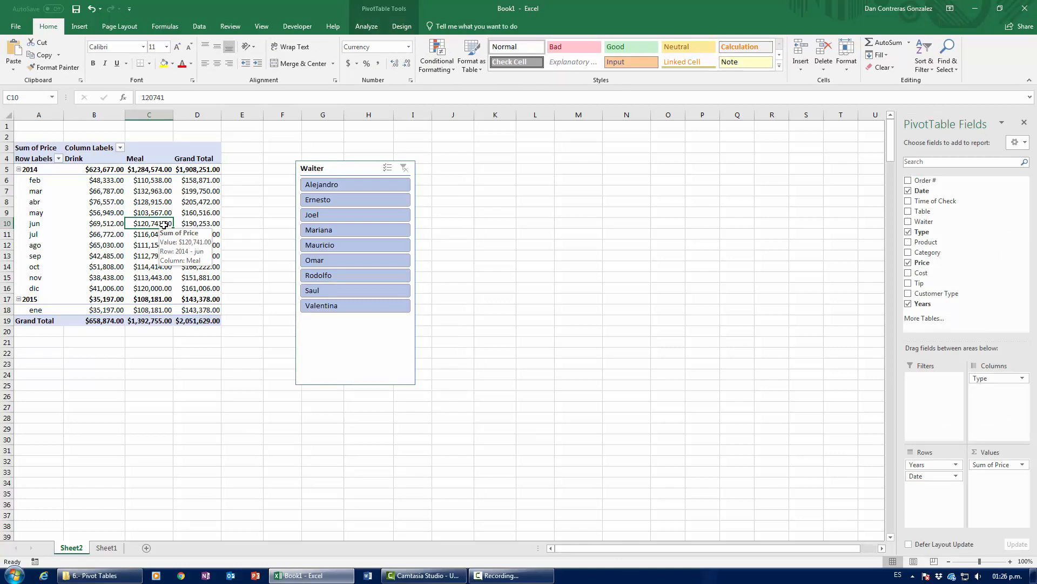
click(175, 192)
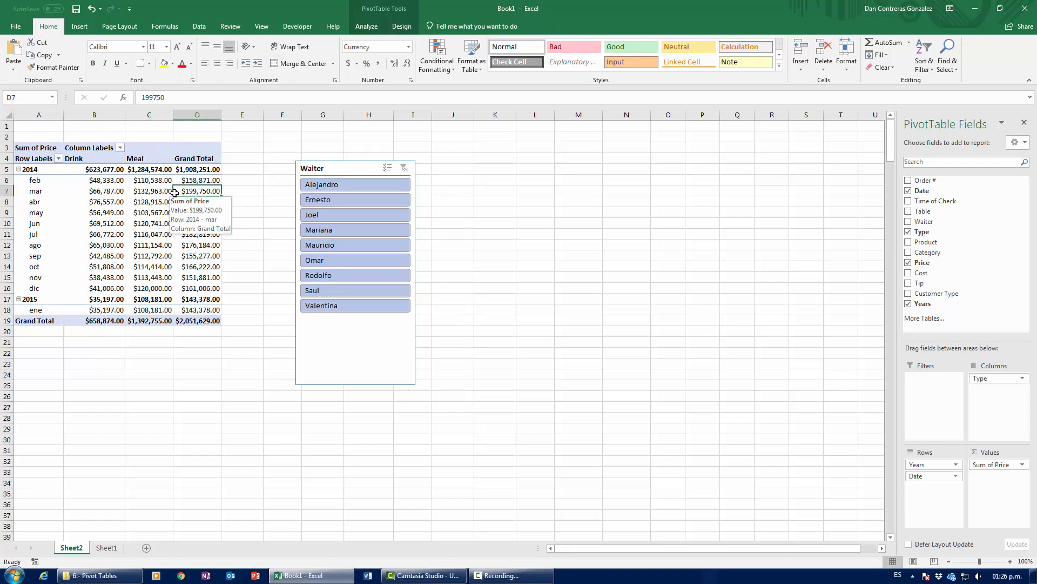
click(143, 244)
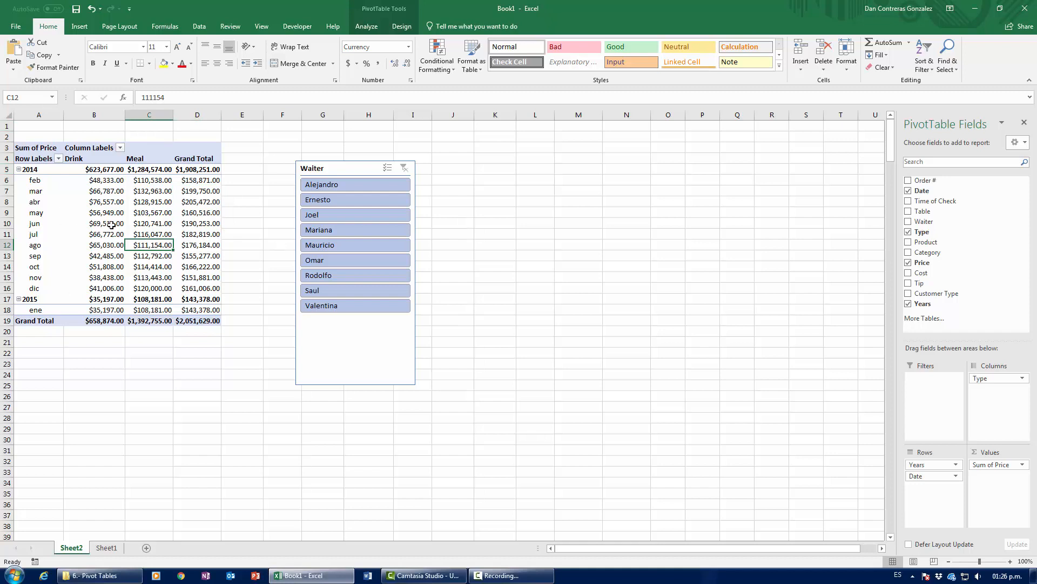
mouse_move(112, 225)
mouse_move(163, 283)
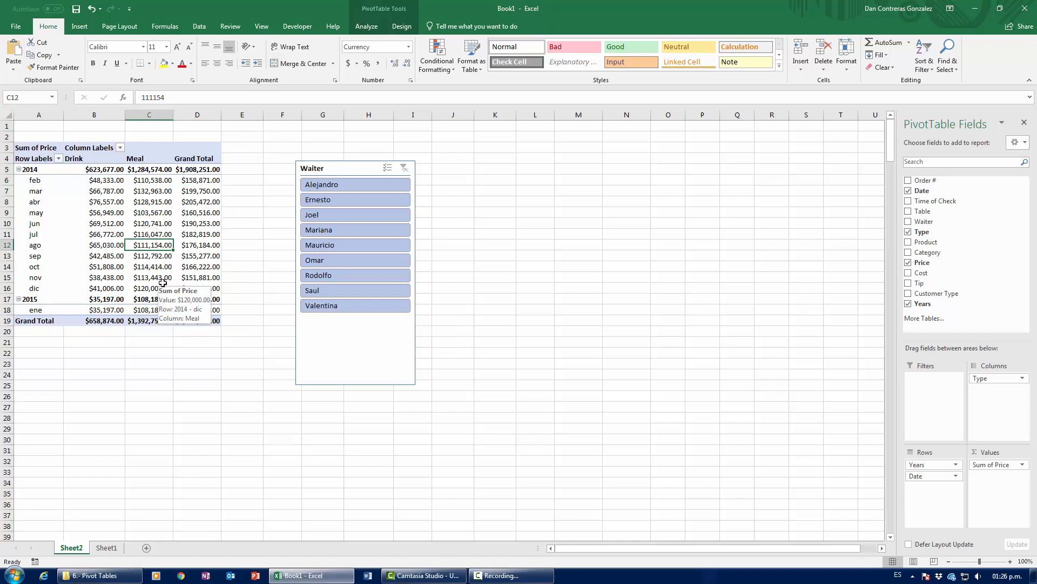
mouse_move(186, 247)
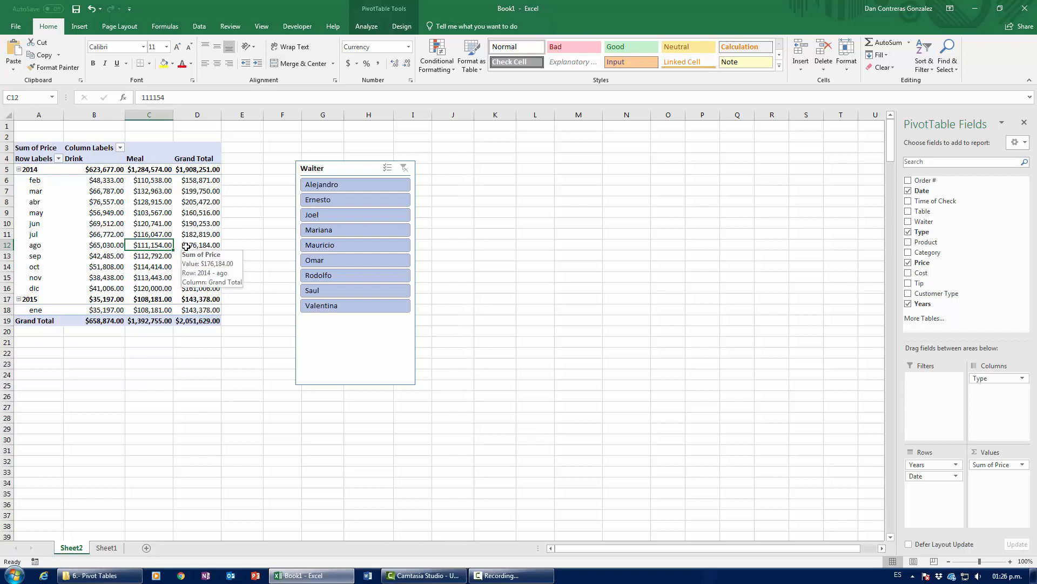
click(165, 205)
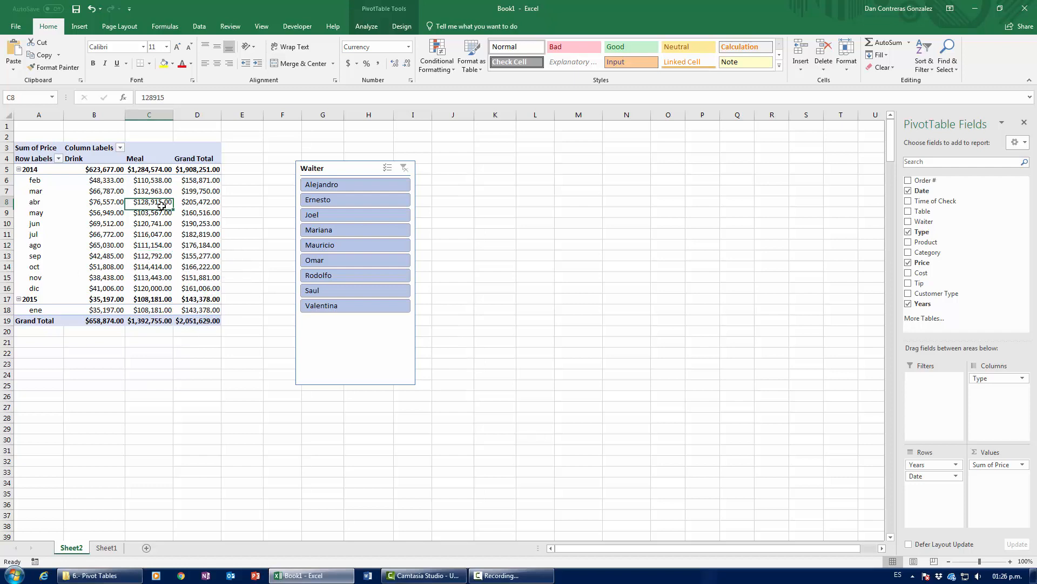
mouse_move(145, 188)
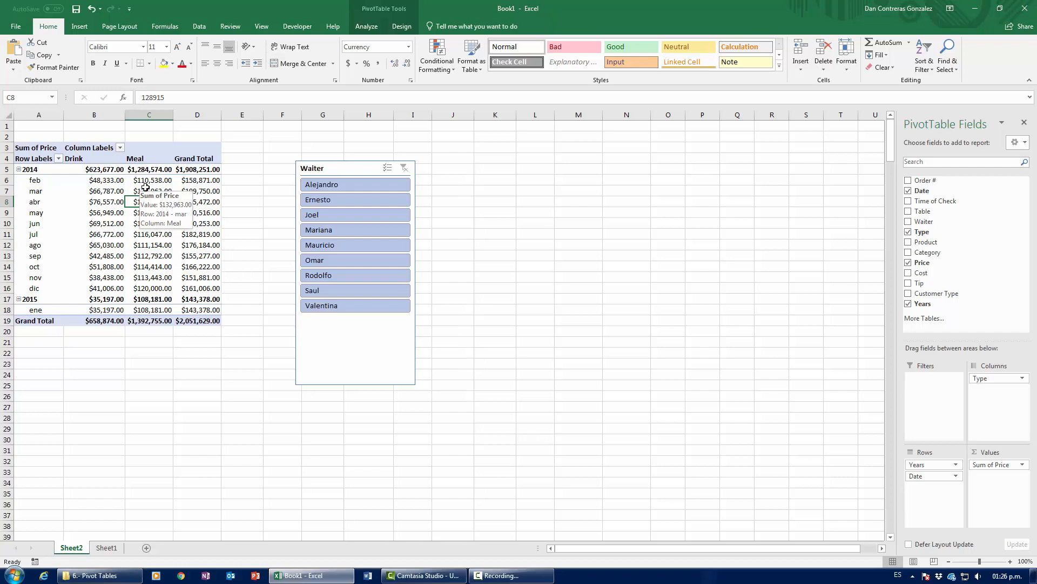
Apply the blue PivotTable style from the first row of the Medium group to the pivot table
click(397, 29)
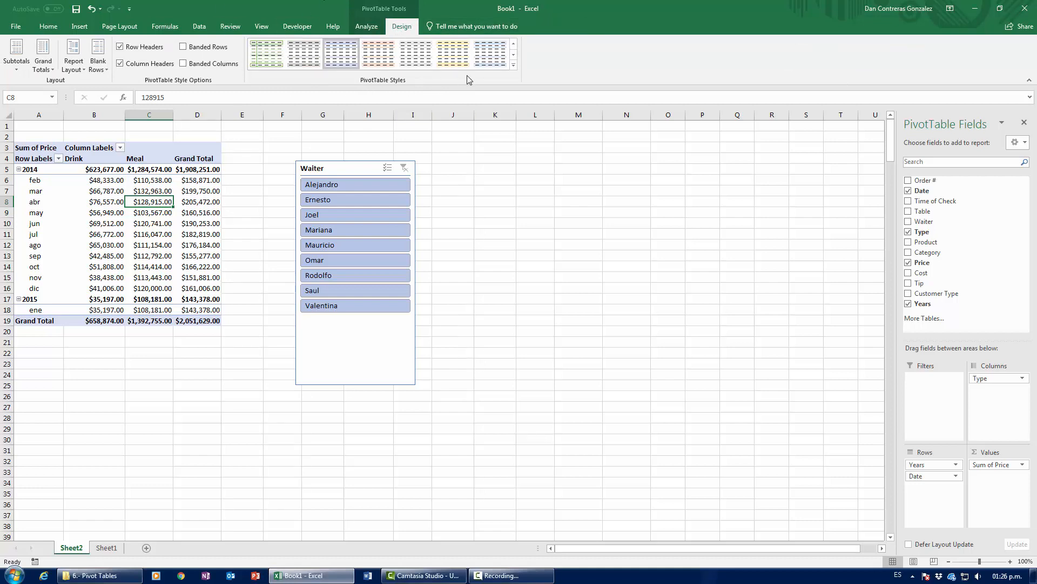
click(514, 67)
mouse_move(514, 67)
mouse_down()
mouse_move(515, 193)
mouse_move(511, 65)
mouse_up()
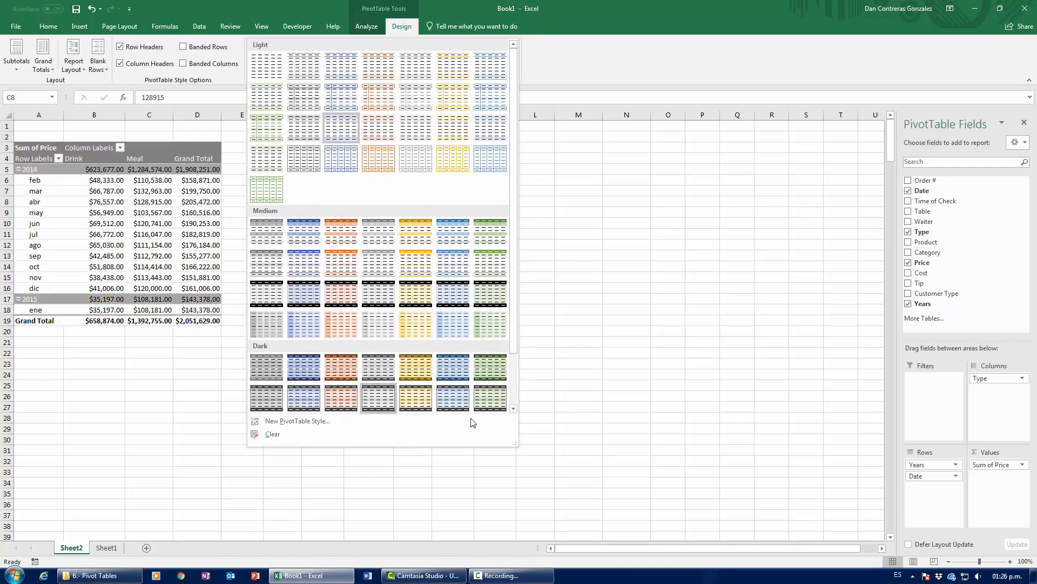
click(306, 239)
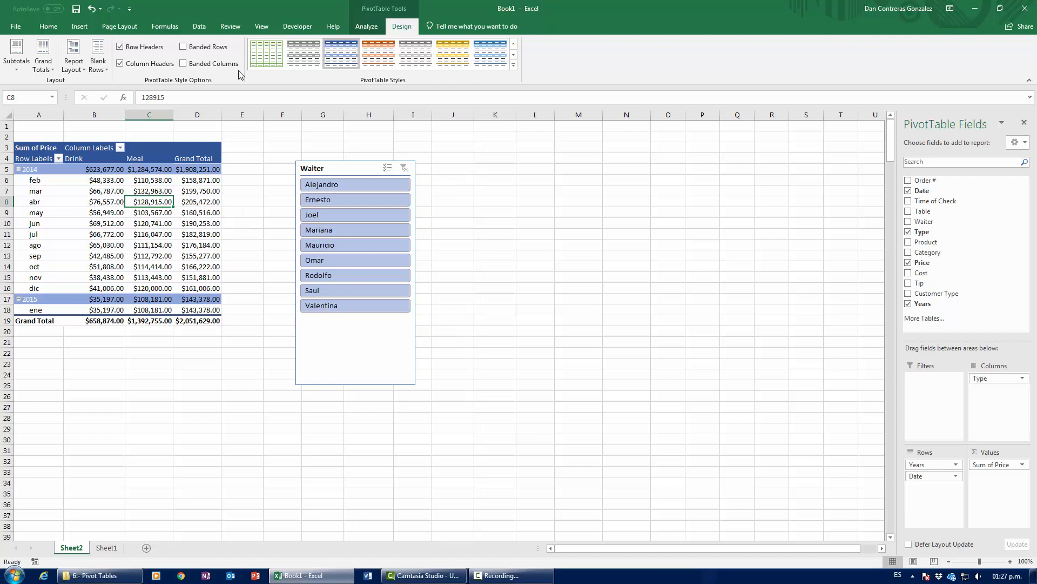
click(513, 65)
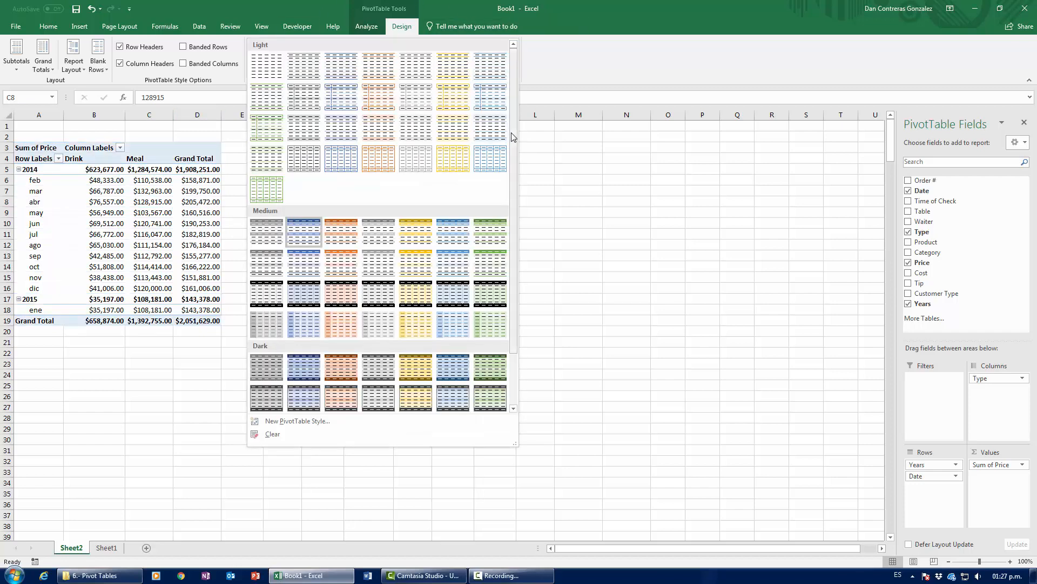
scroll(508, 135, down, 2)
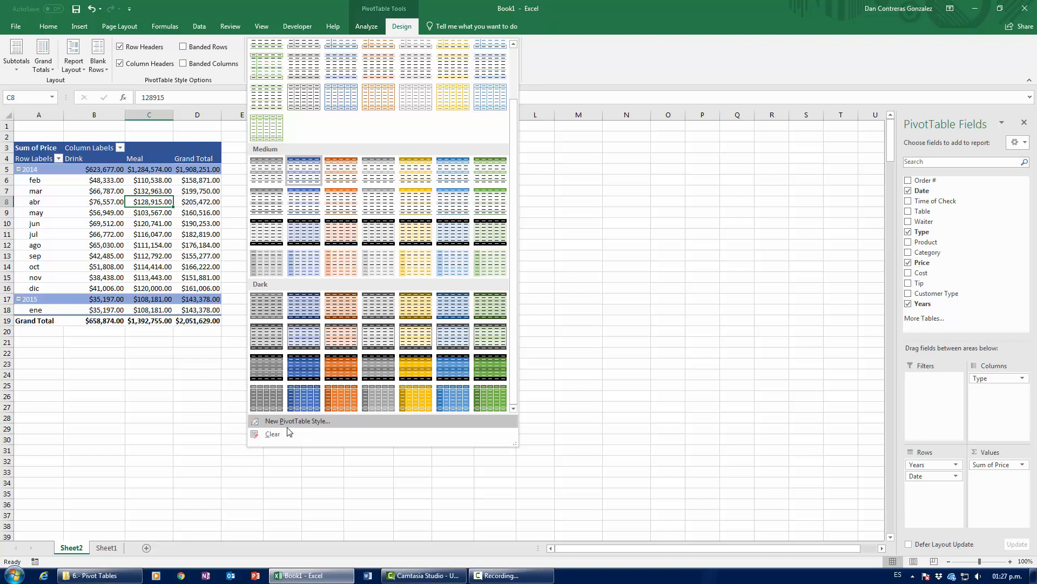
click(246, 225)
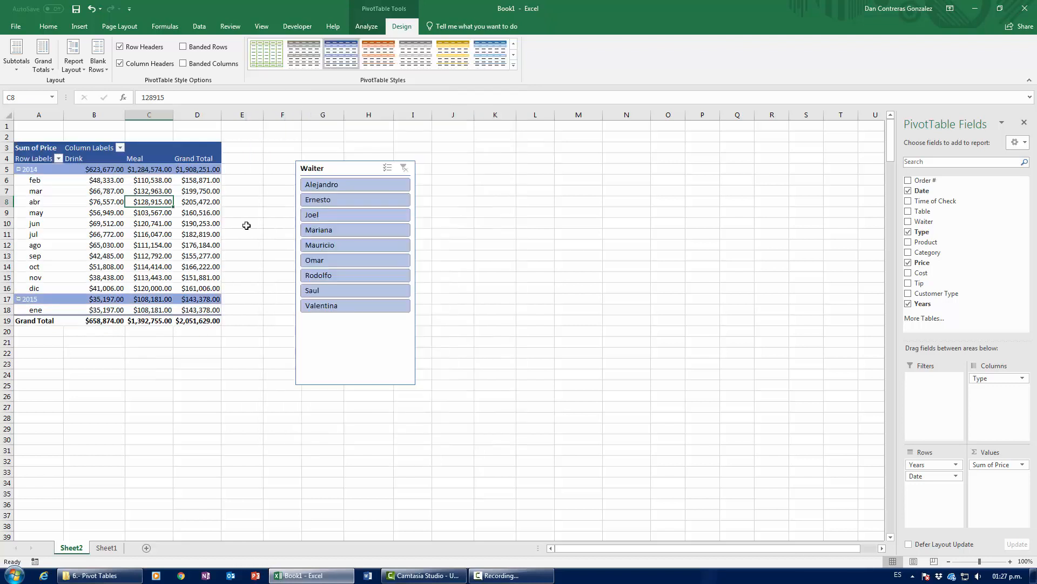
click(141, 245)
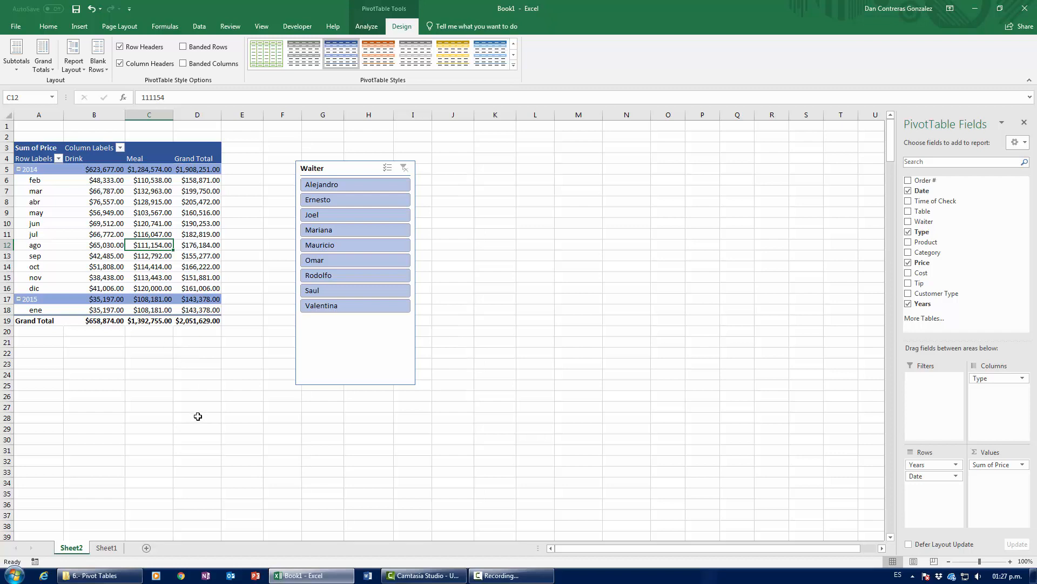
Show the pivot table's Sum of Price values as % of Grand Total
right_click(110, 225)
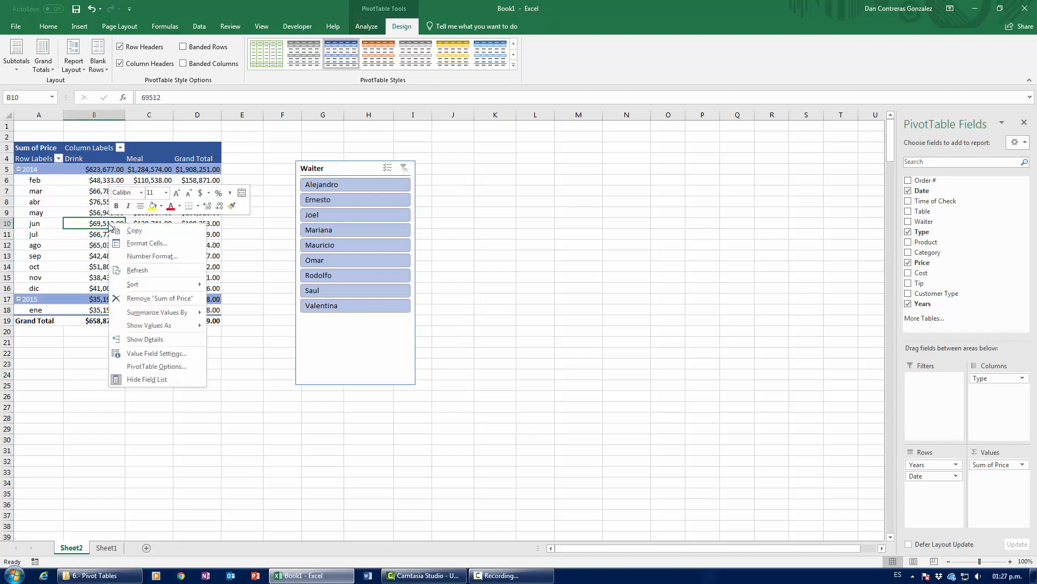
key(Escape)
right_click(147, 226)
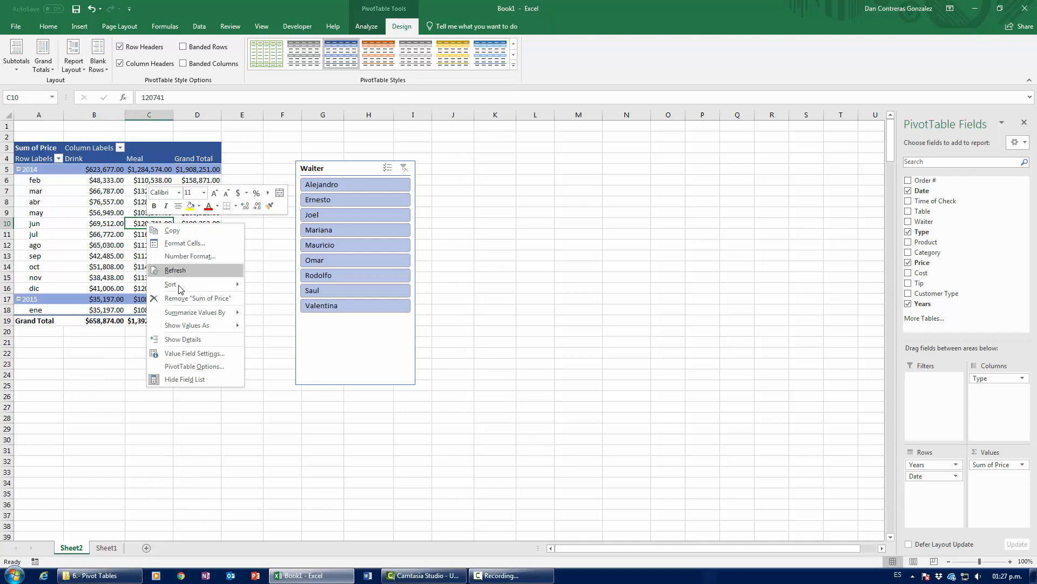
mouse_move(190, 329)
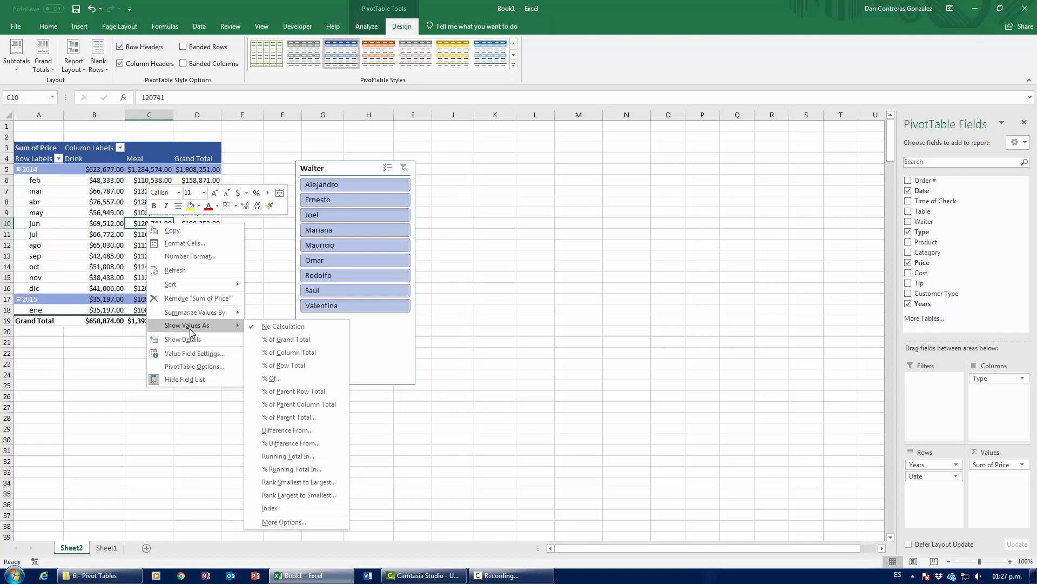
click(280, 339)
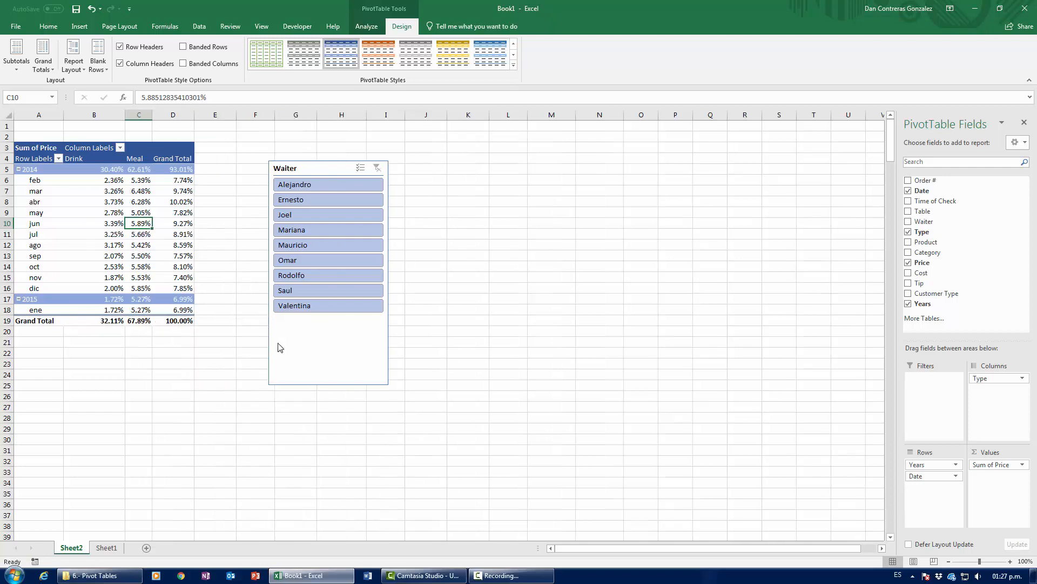
Examine the Drink and Meal percentages by month and how they relate to the overall grand total
click(103, 181)
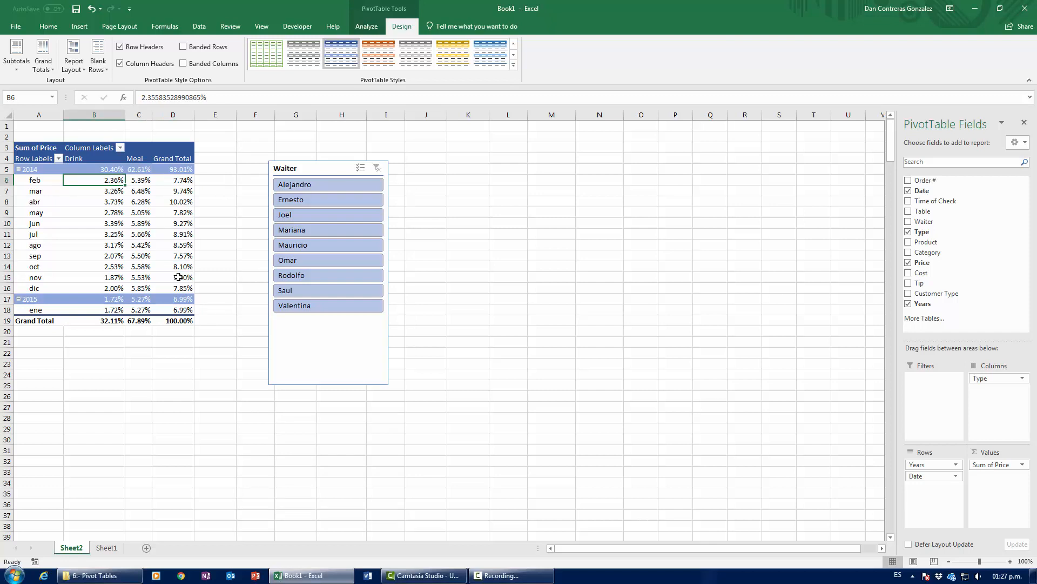
click(182, 322)
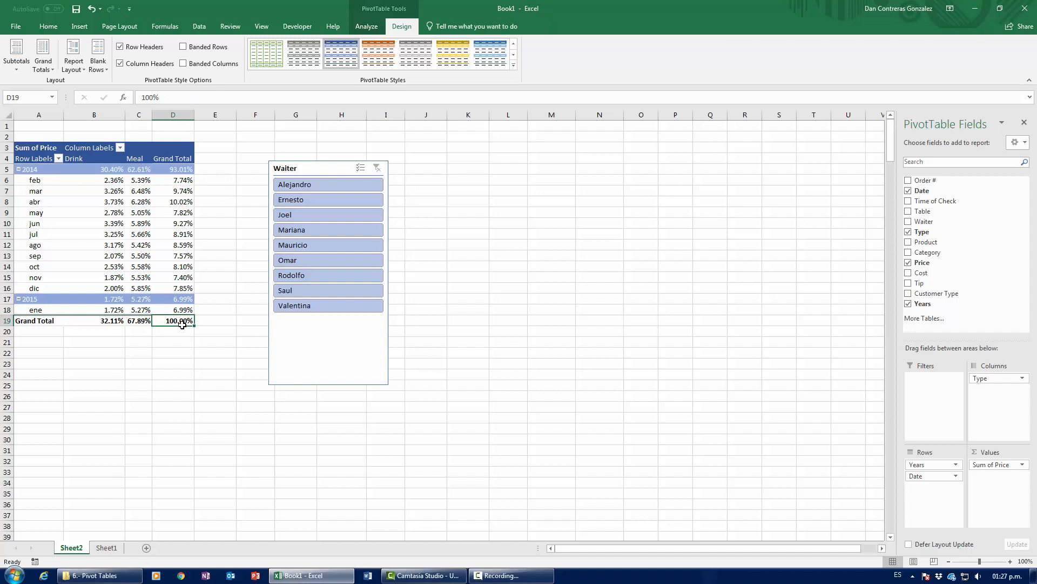
click(94, 181)
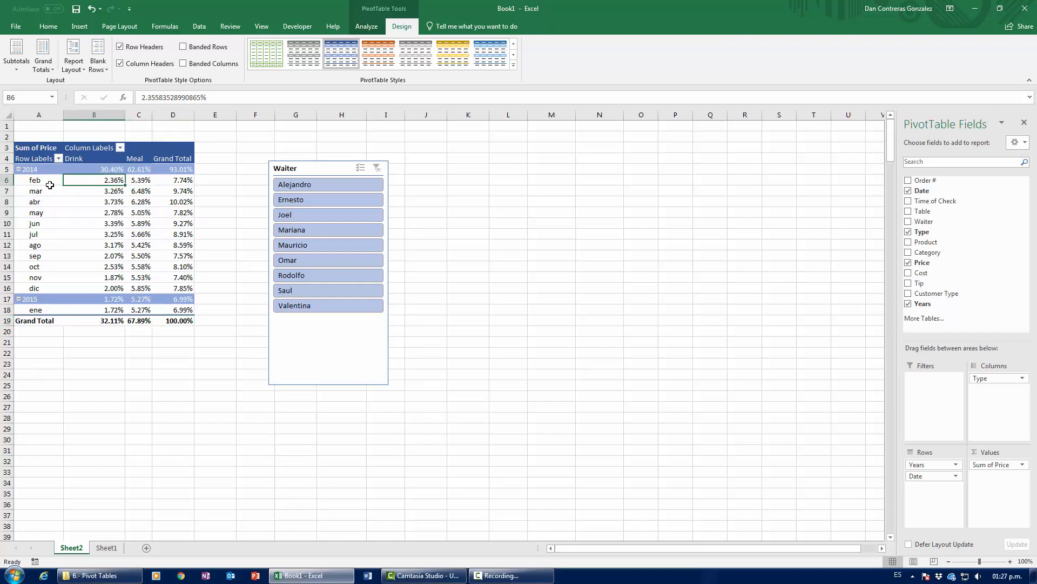
click(181, 321)
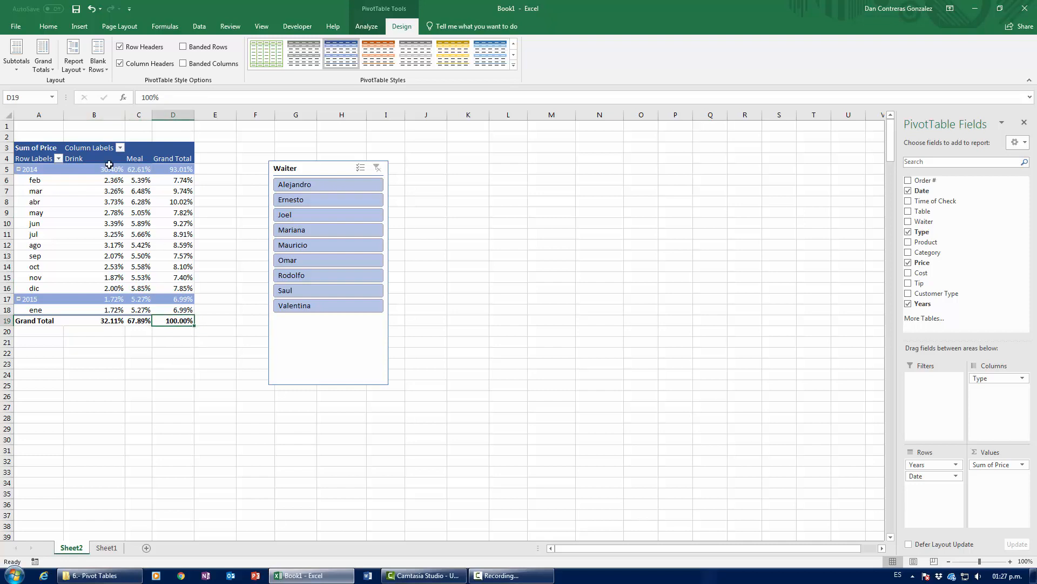
drag(105, 169, 109, 311)
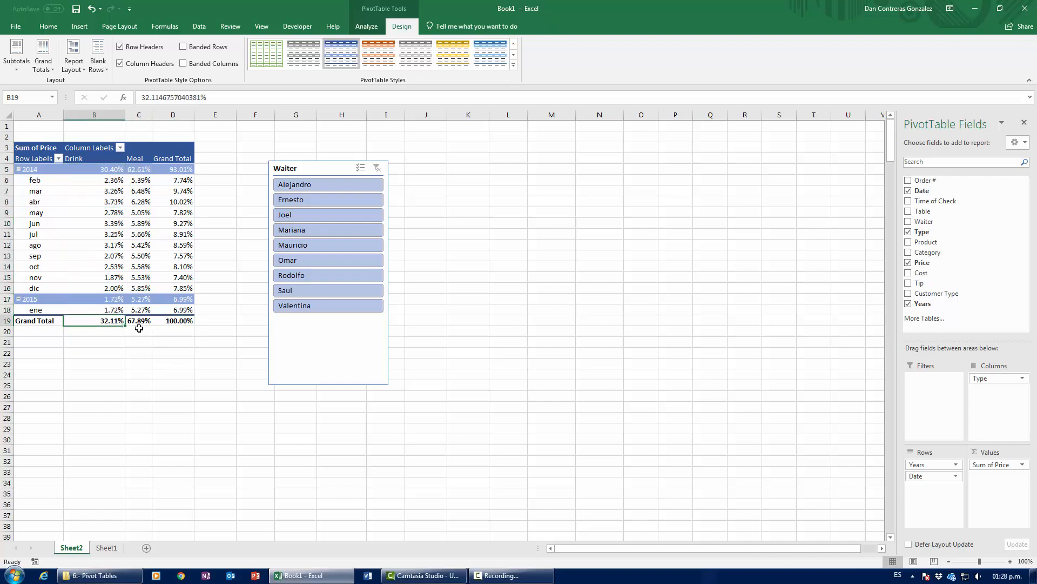
drag(135, 171, 144, 311)
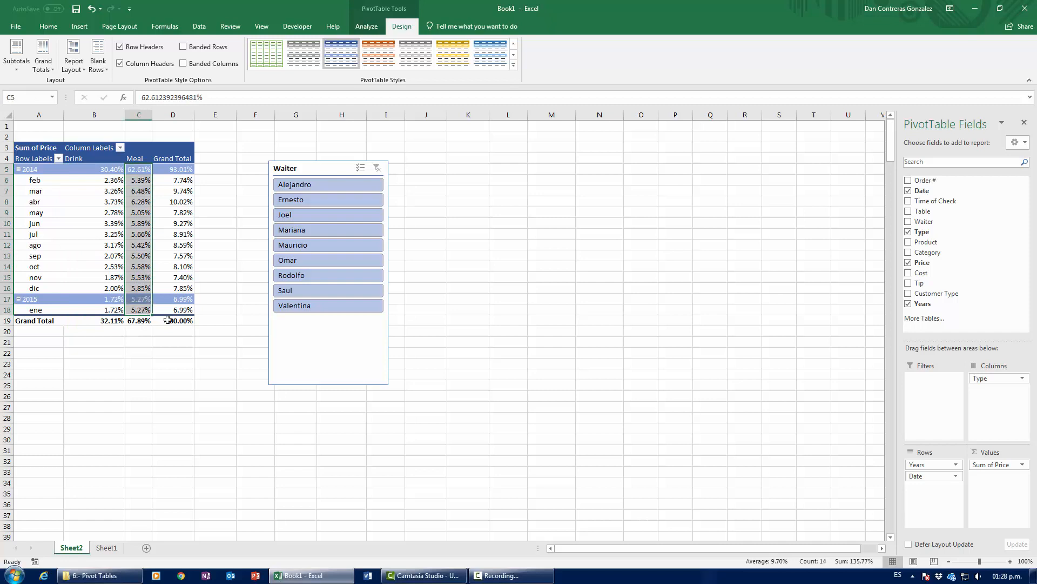
click(142, 323)
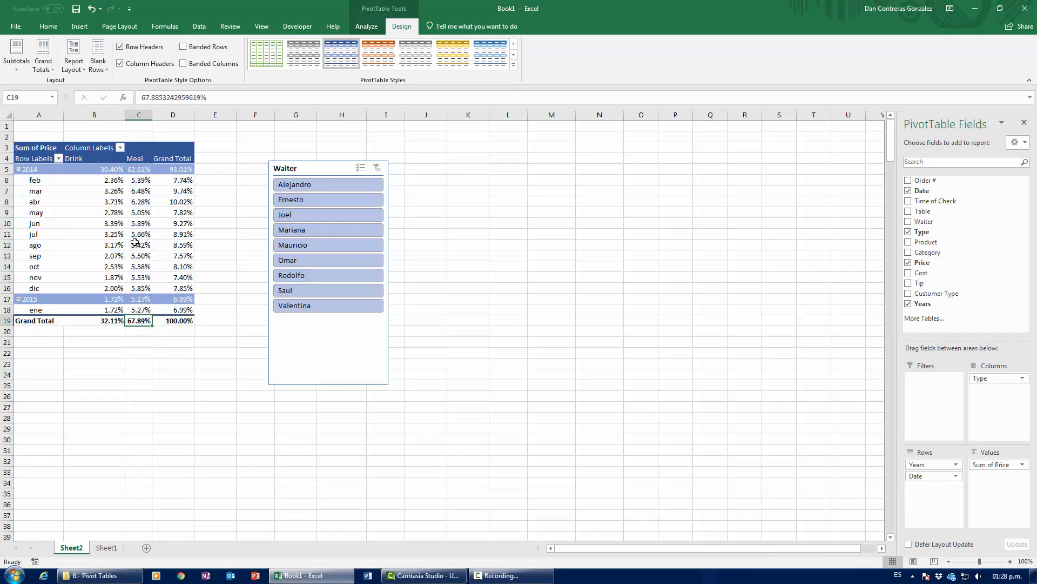
click(135, 244)
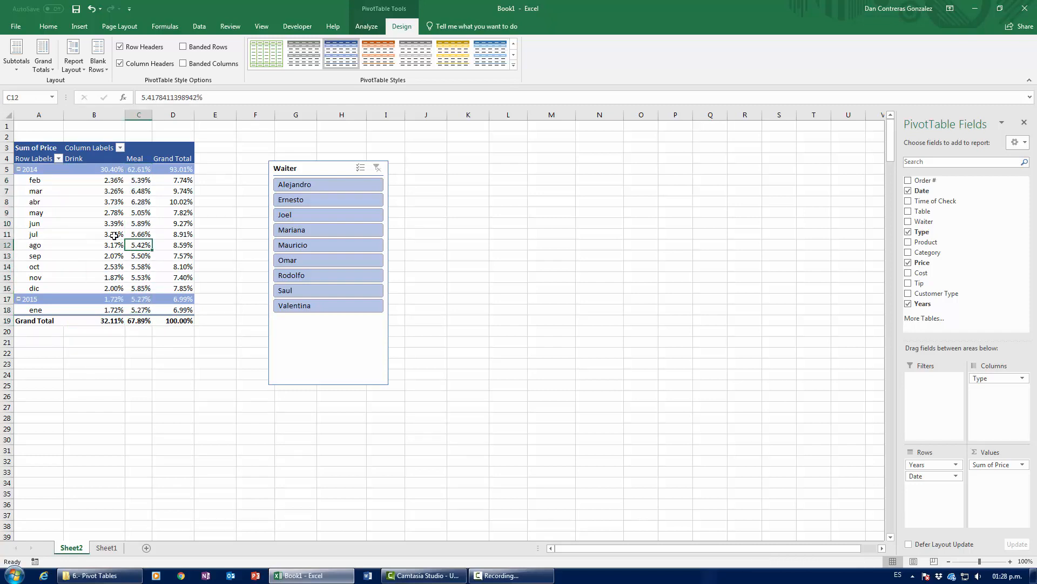
Show the pivot table's Sum of Price values as % of Row Total
right_click(111, 225)
mouse_move(156, 330)
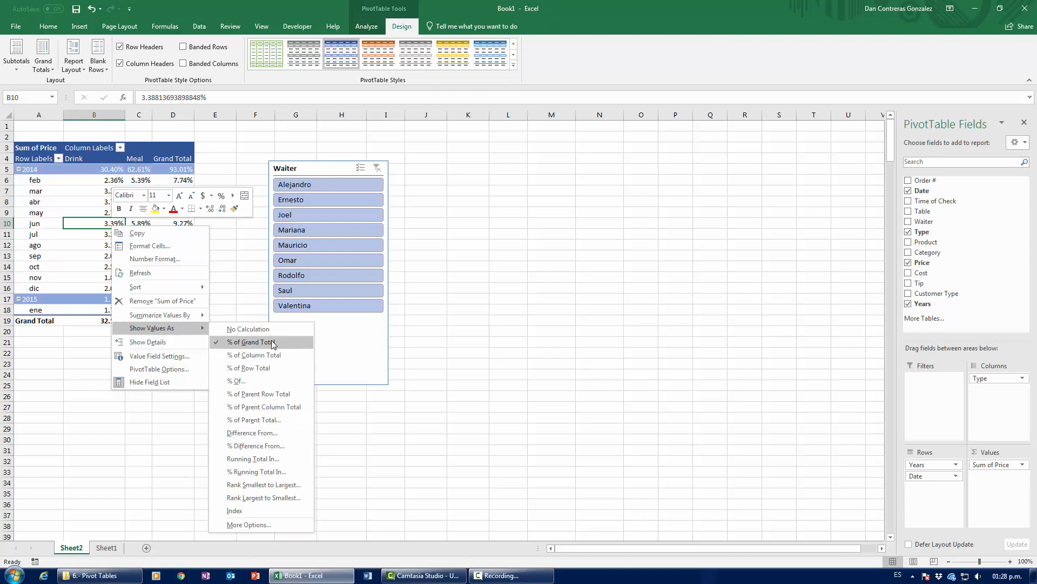
click(266, 369)
Show the Sum of Price values as % of Column Total and review the monthly Drink and Meal shares
right_click(105, 203)
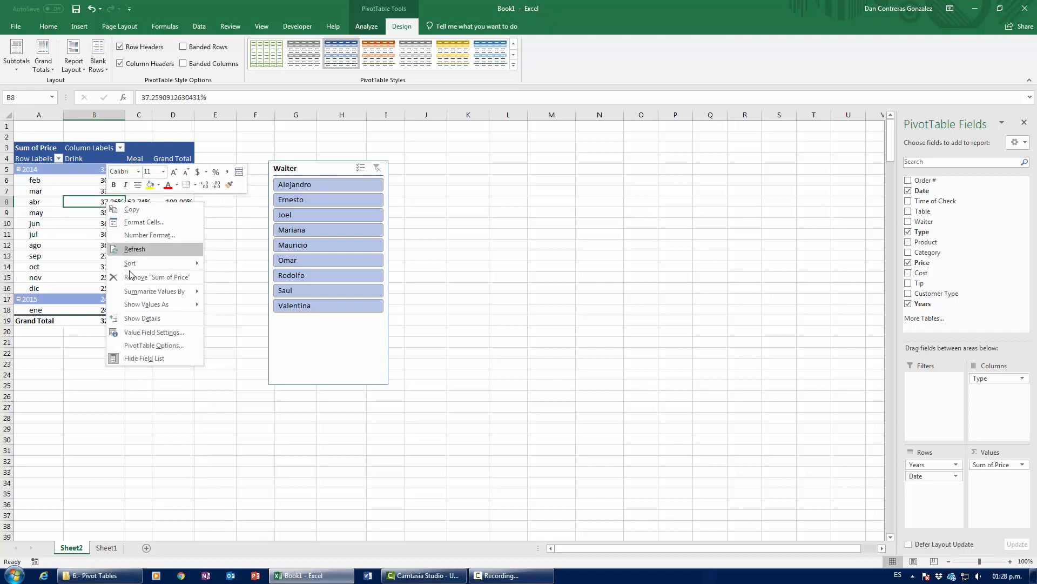
click(250, 334)
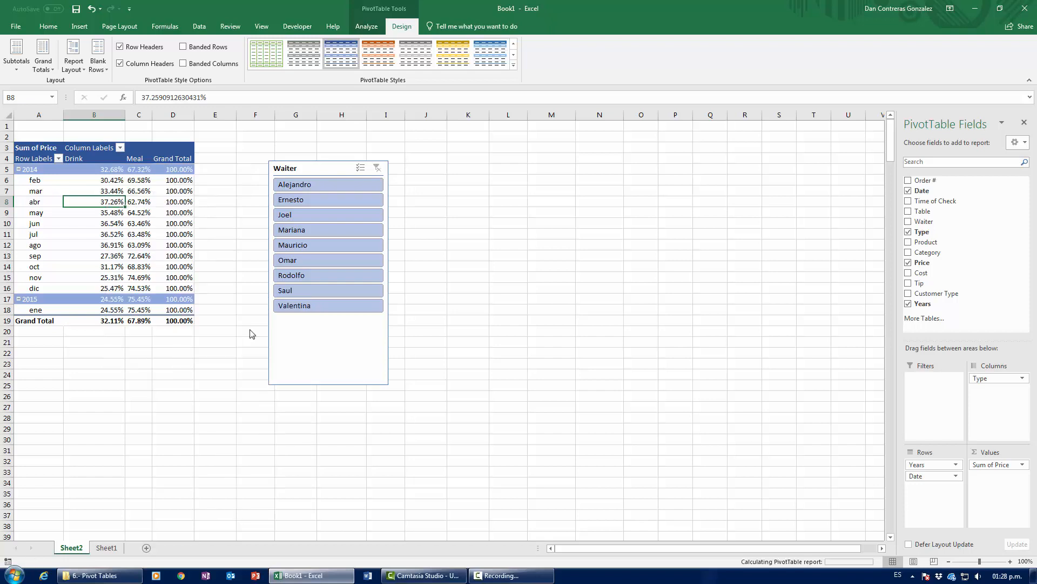
click(105, 182)
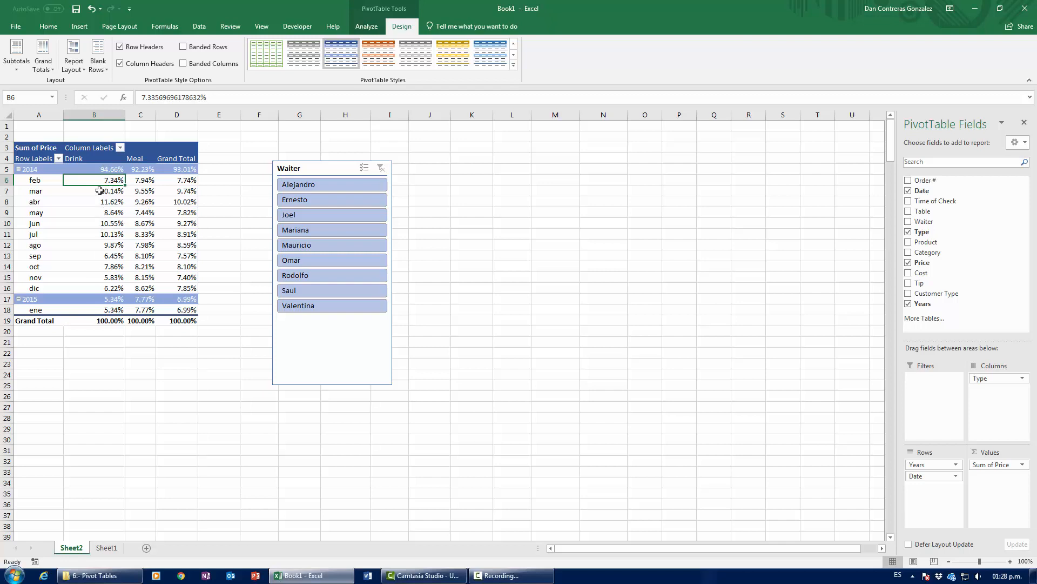
drag(103, 169, 102, 322)
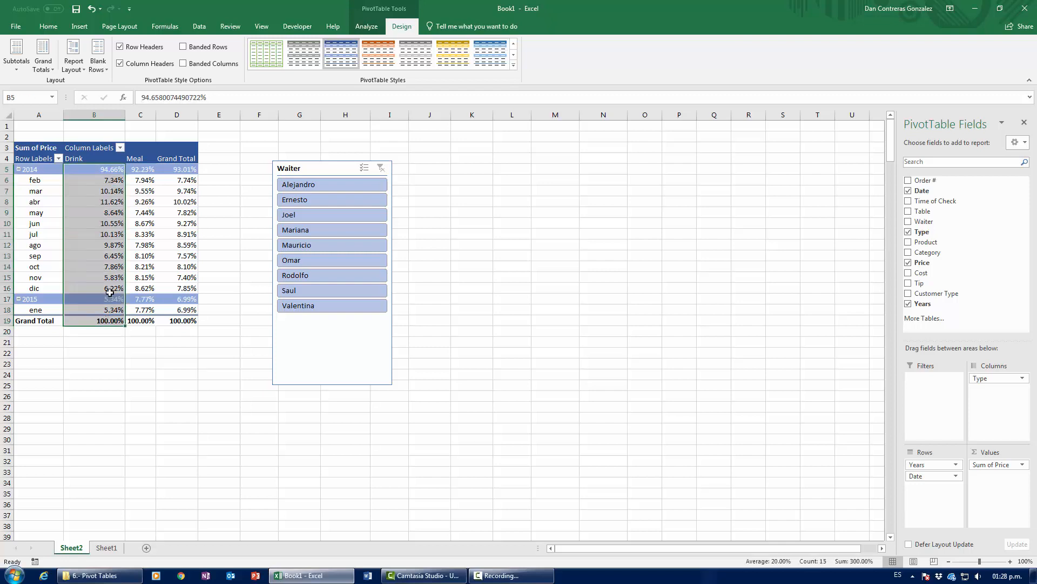
click(111, 213)
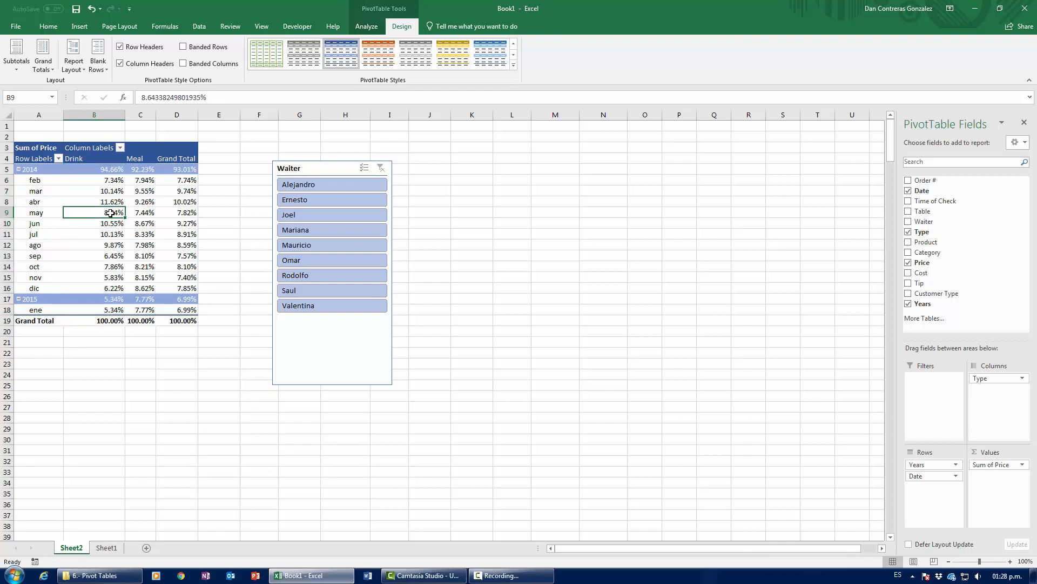
click(142, 214)
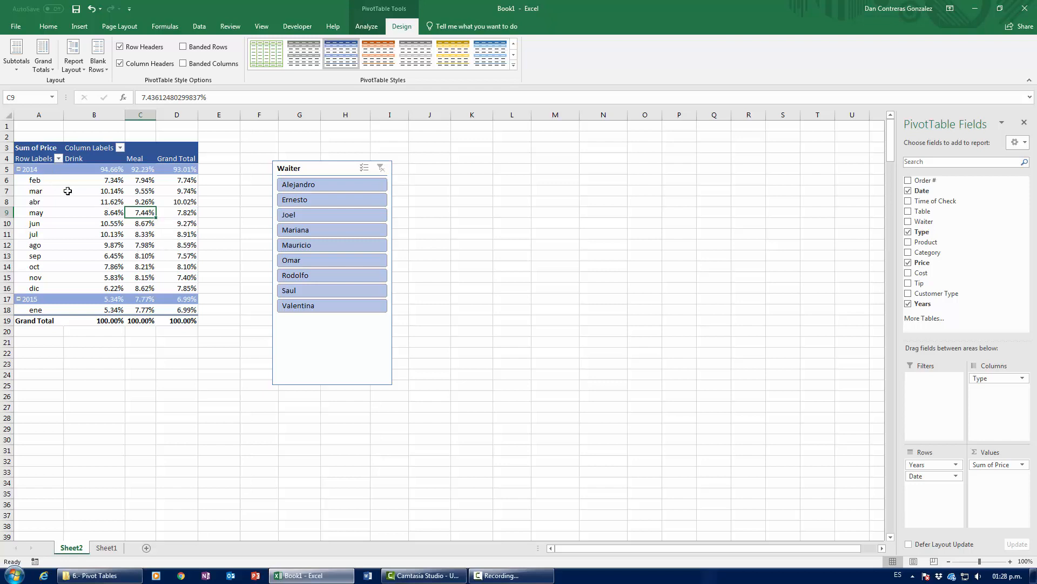
click(137, 195)
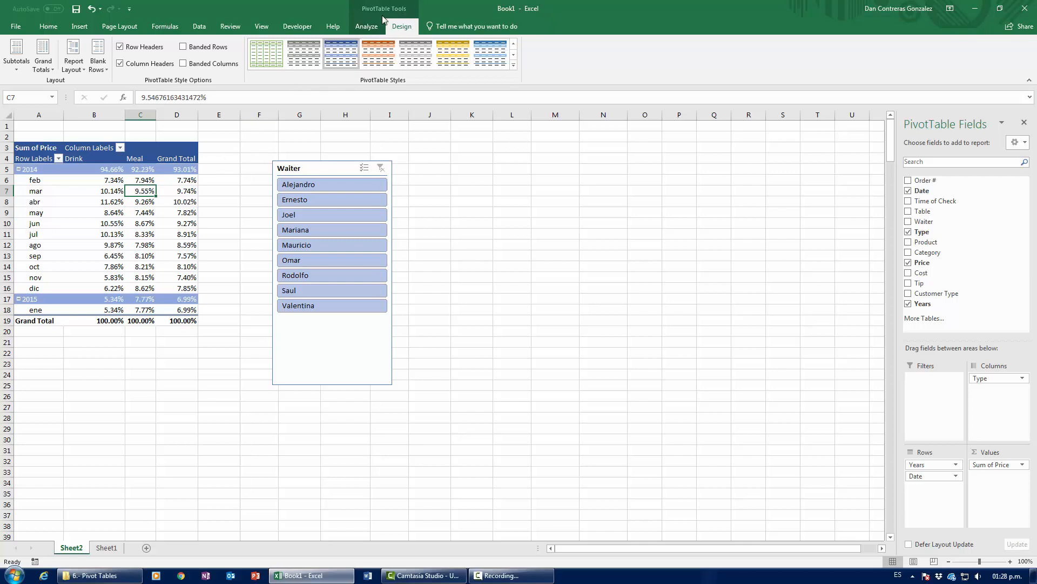
Try the pivot table without subtotals and with subtotals at the top of each group, and settle on subtotals at the bottom of each group
click(14, 71)
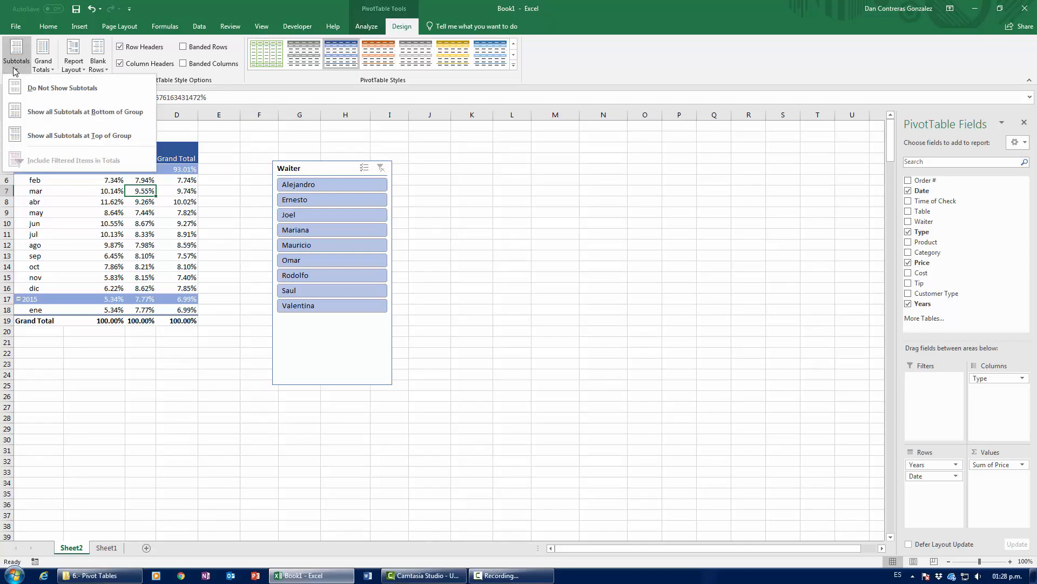
click(24, 89)
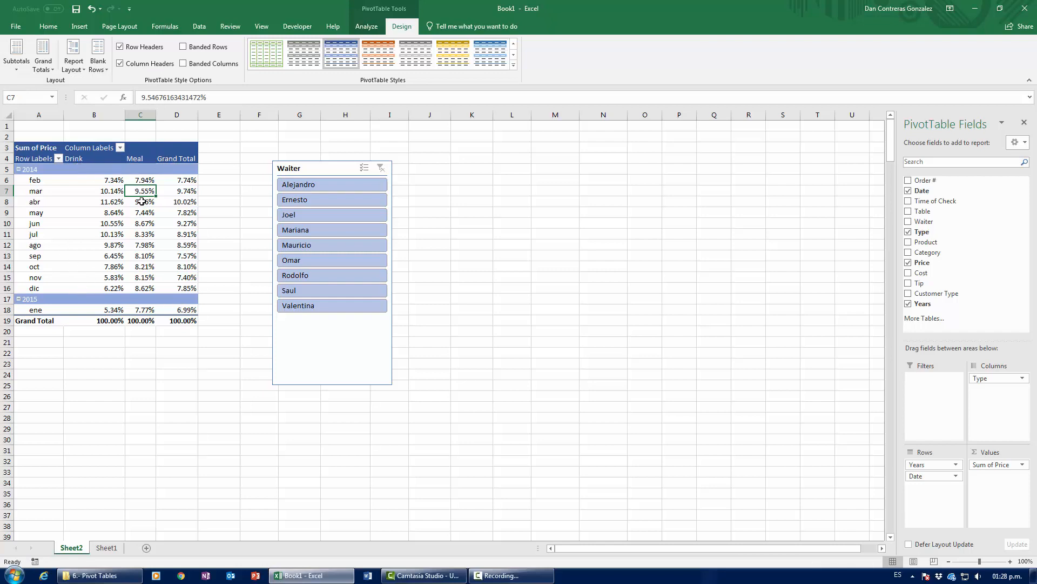
click(22, 71)
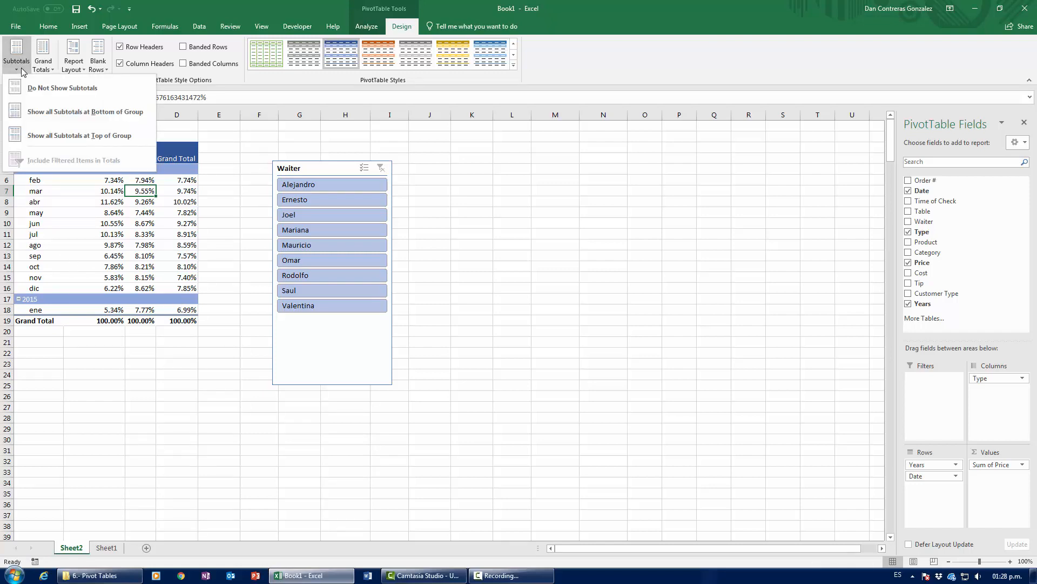
click(49, 142)
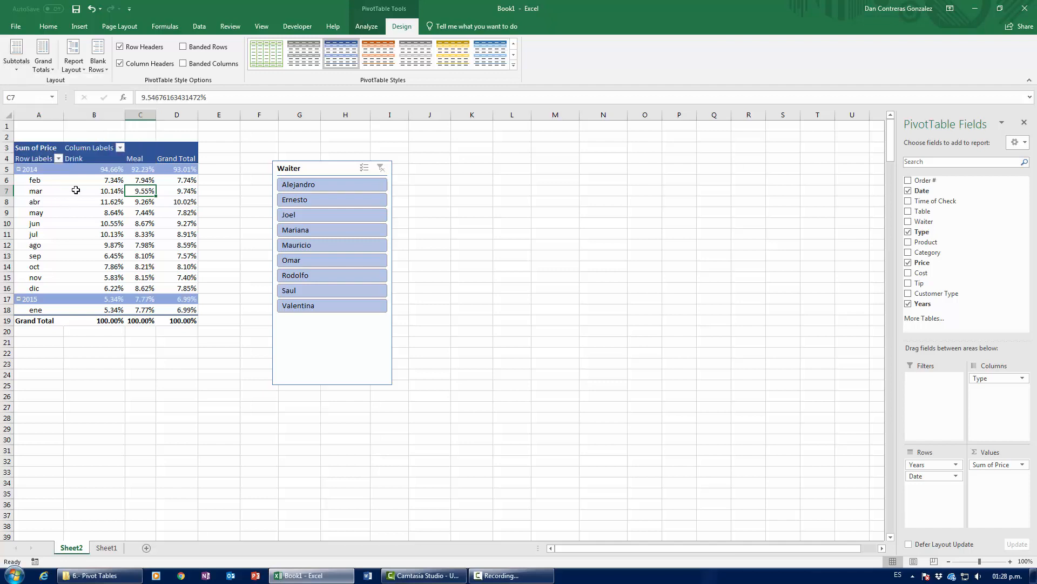
click(19, 72)
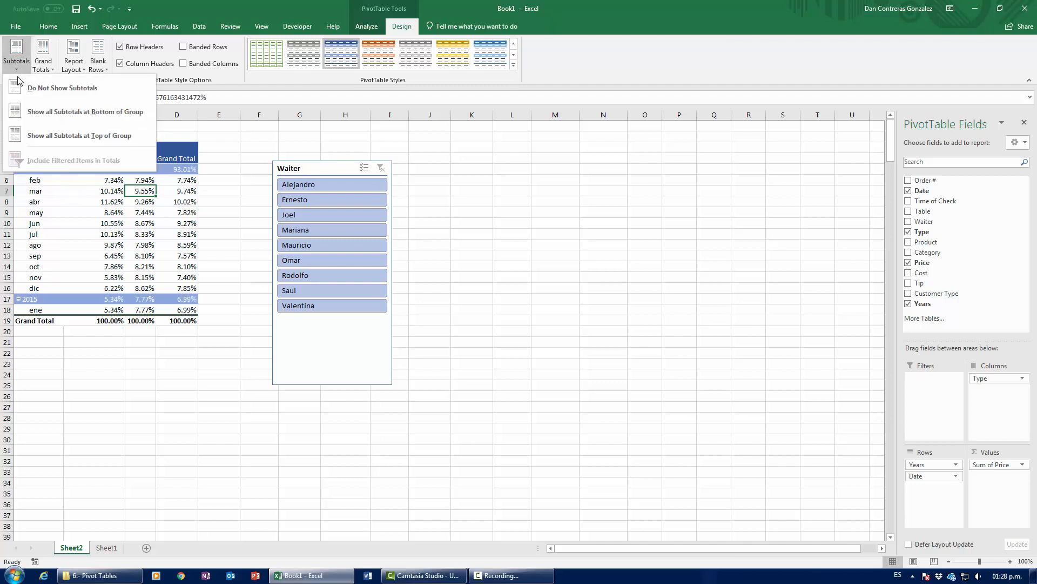
click(37, 115)
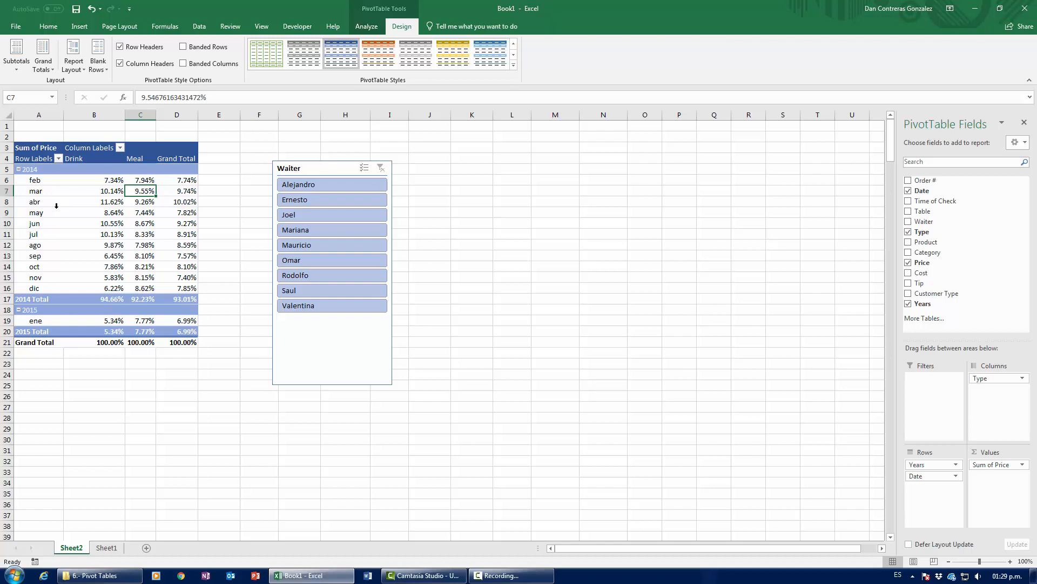
click(16, 70)
click(44, 70)
click(74, 70)
click(102, 71)
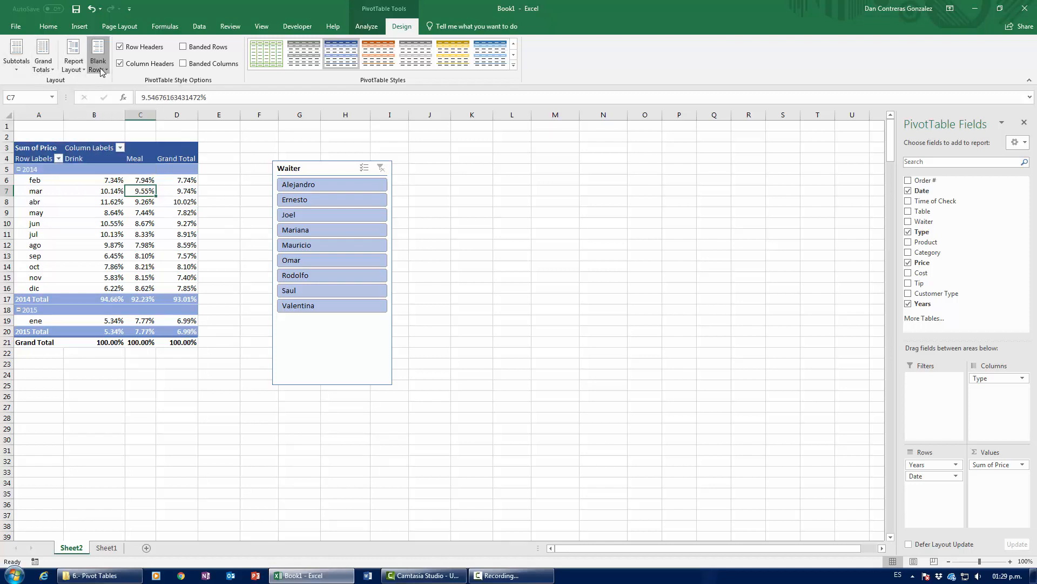
click(68, 68)
click(44, 64)
click(11, 61)
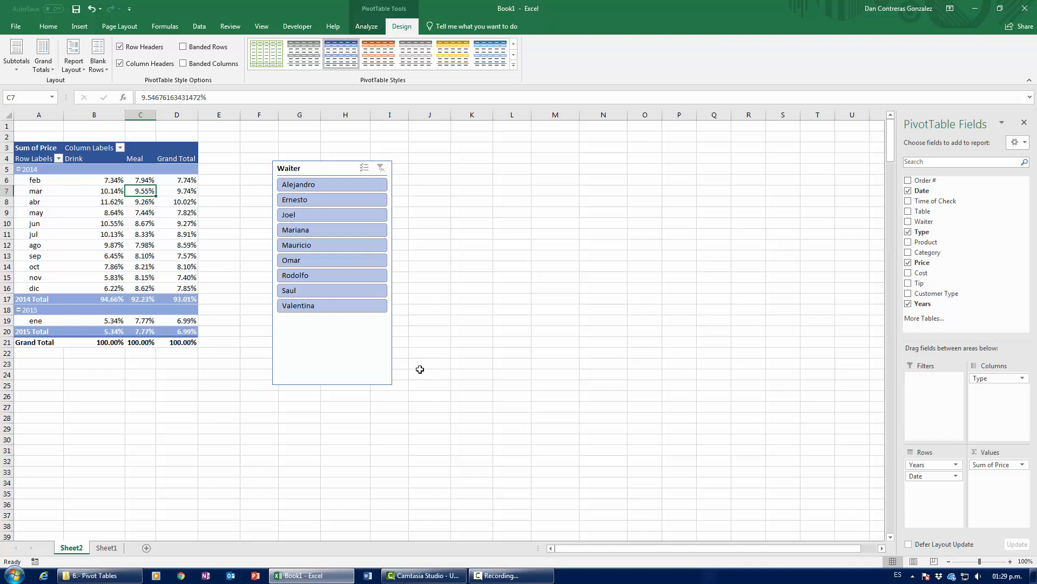
Look at the source orders table on Sheet1 and return to the pivot table on Sheet2
click(96, 548)
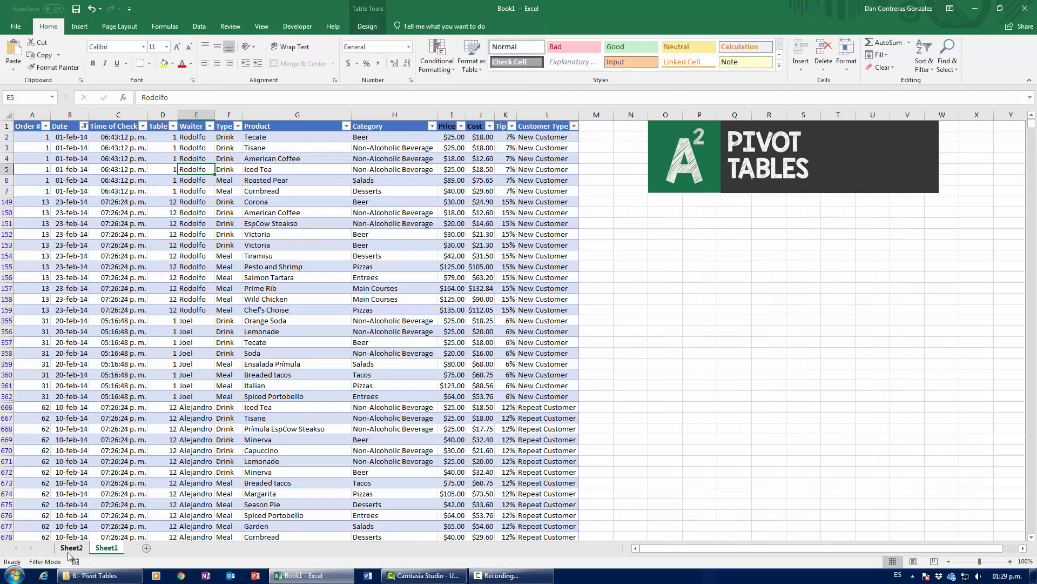
click(71, 547)
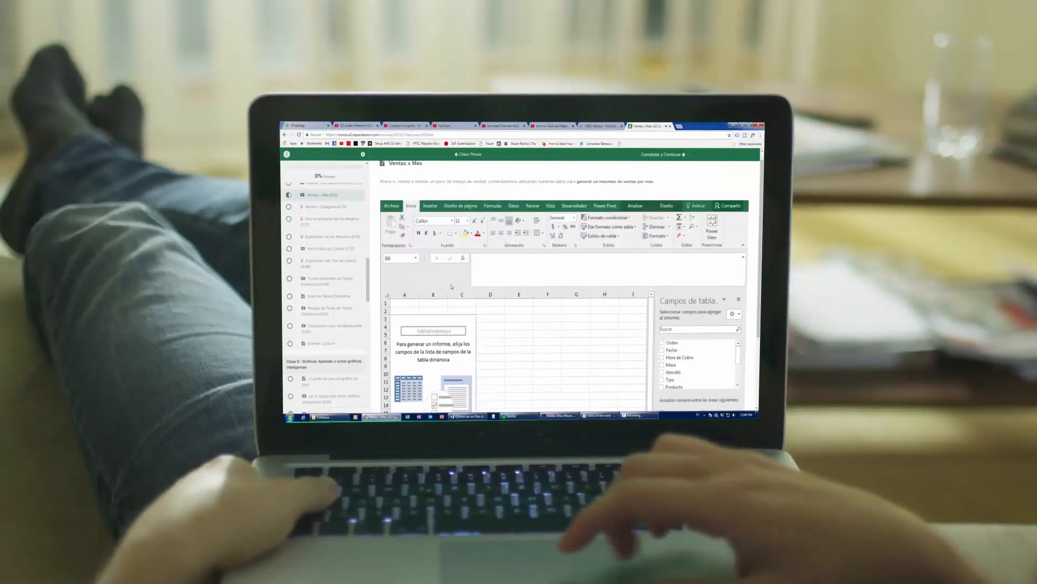
scroll(452, 286, down, 3)
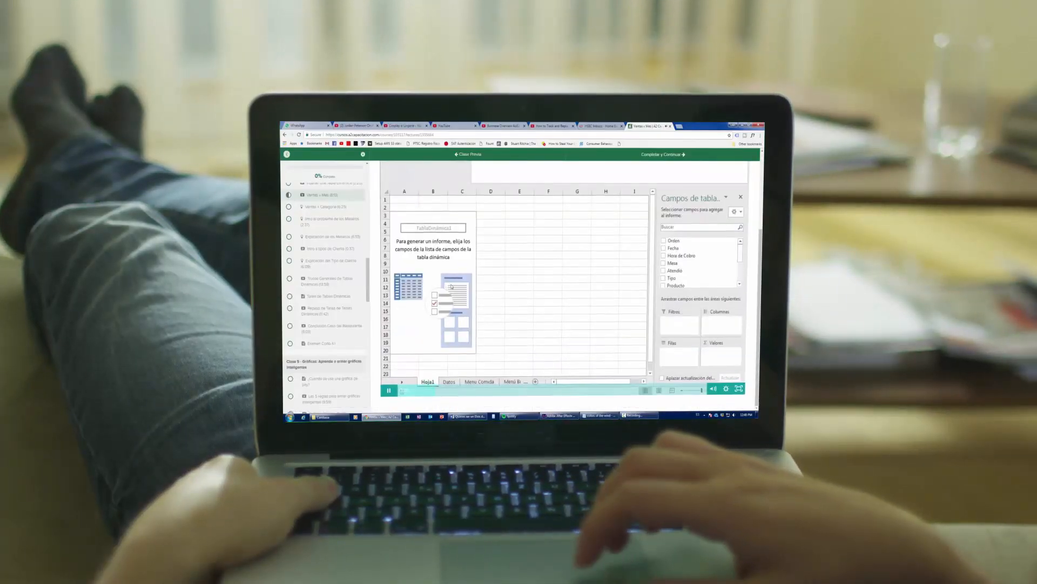